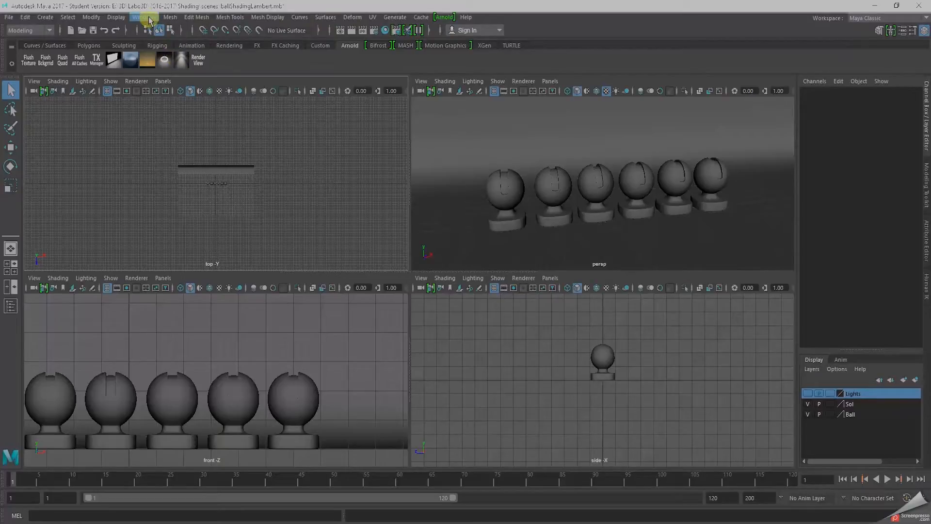
Check in the Plug-in Manager that the Arnold plug-in mtoa.mll is set to Loaded and Auto load
click(149, 18)
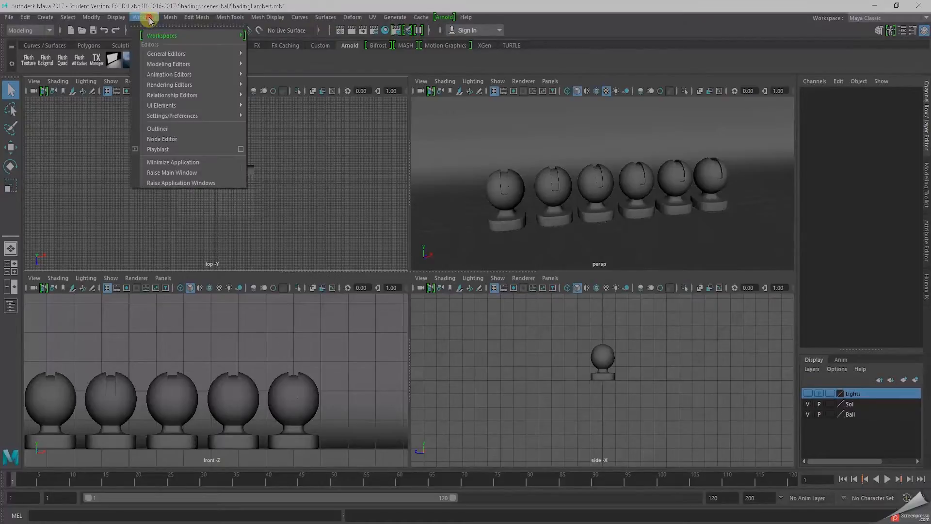
mouse_move(180, 119)
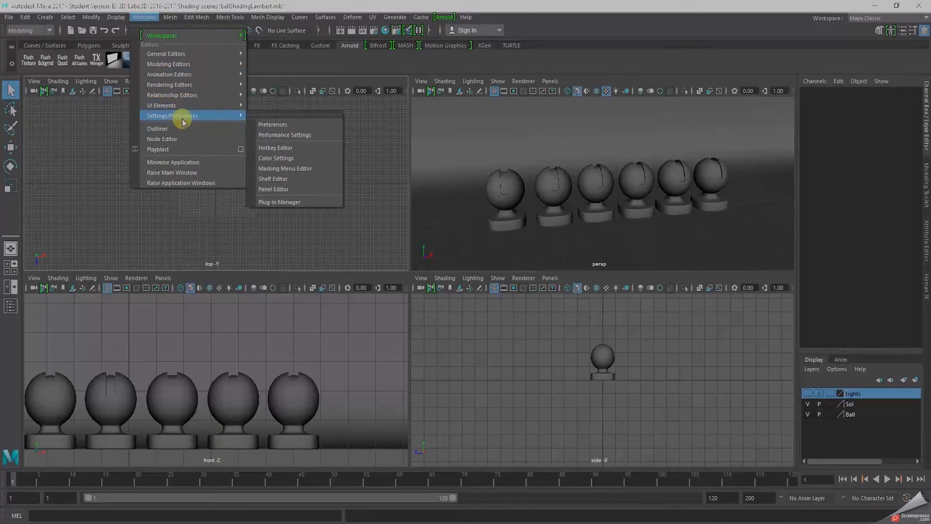
click(281, 202)
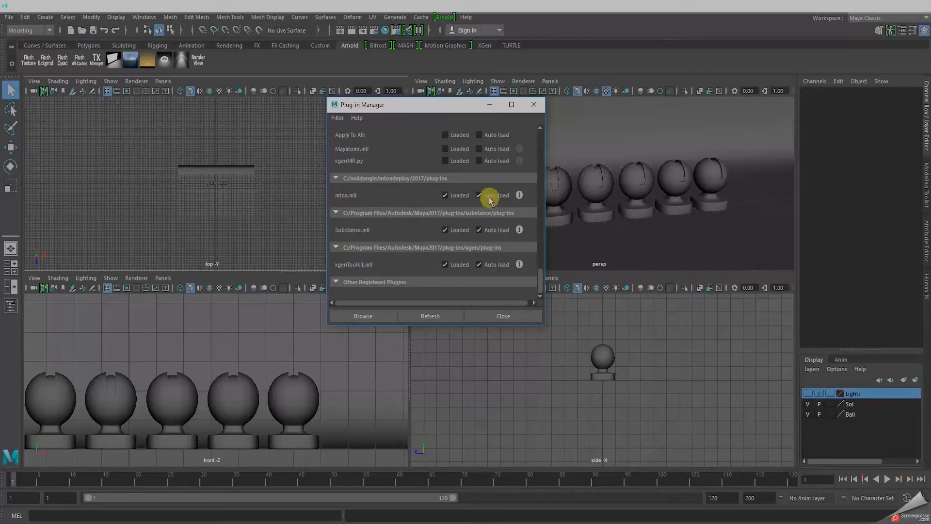
click(504, 317)
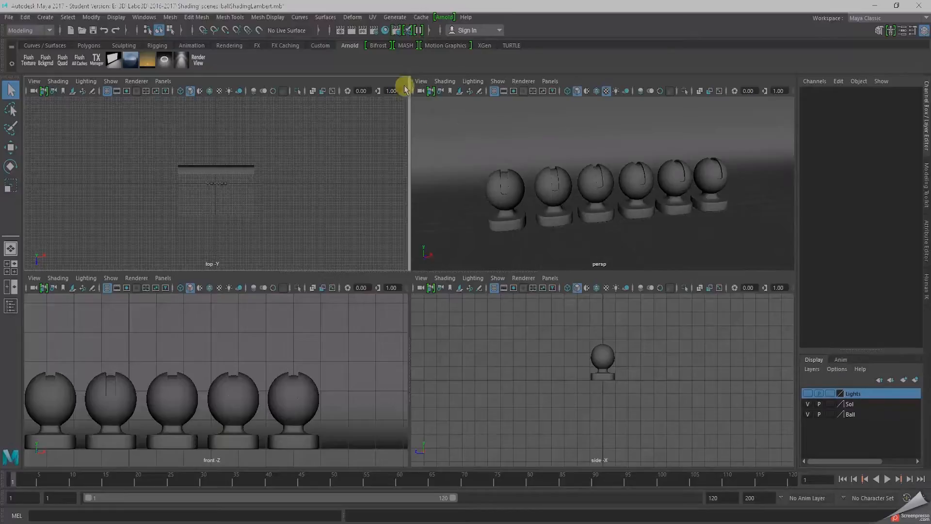
Open the Hypershade and look over the list of windows it offers
click(383, 30)
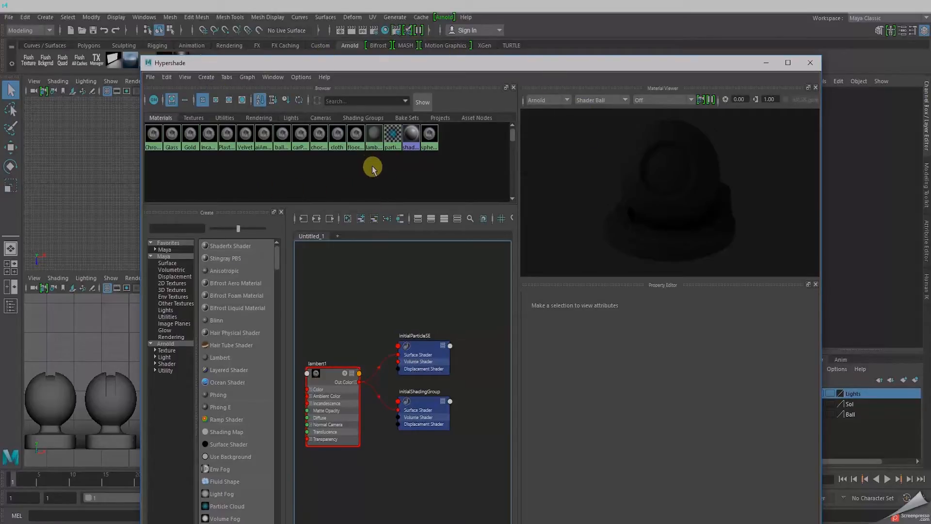
click(275, 78)
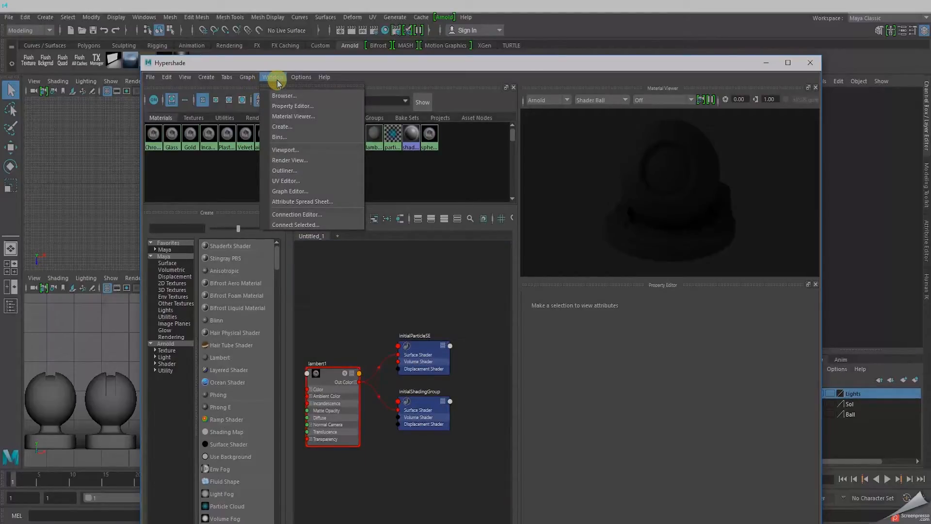
click(238, 182)
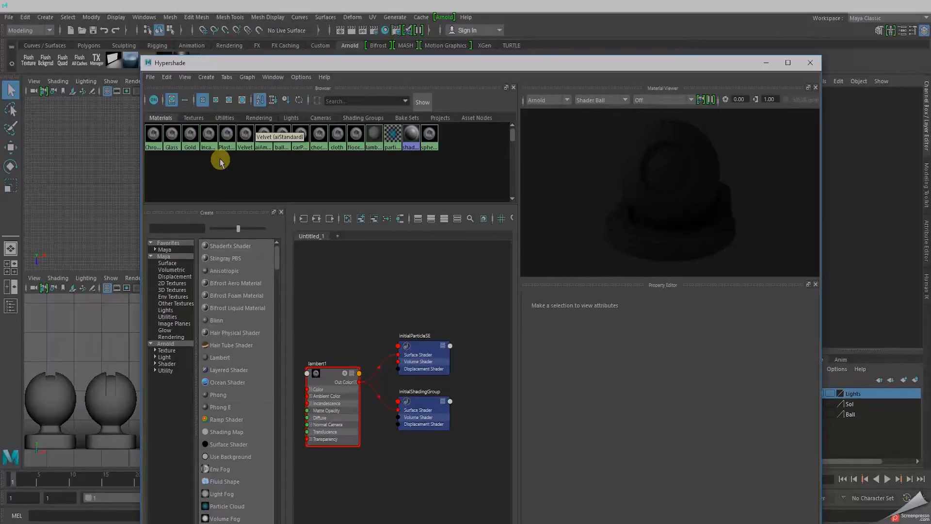
Look through the Hypershade browser's Textures, Utilities, Rendering and Lights categories, and return to Materials
click(196, 119)
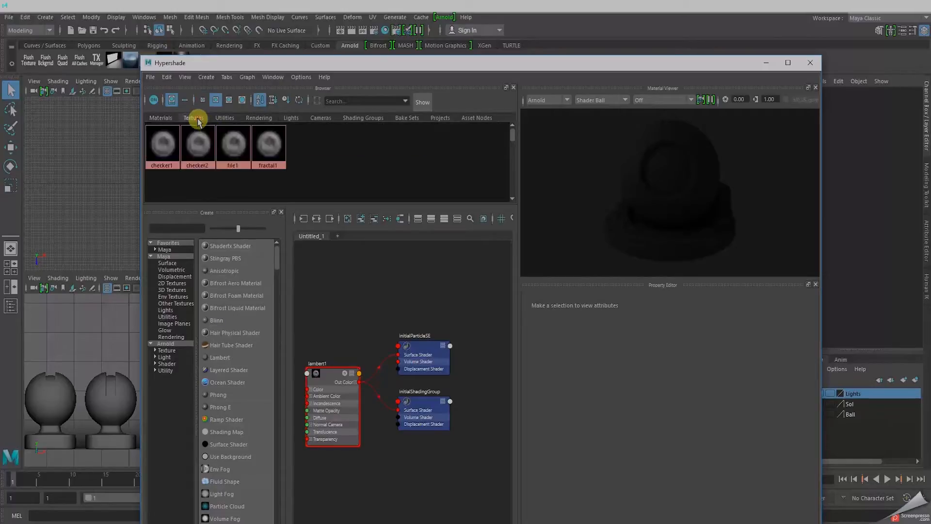
click(223, 118)
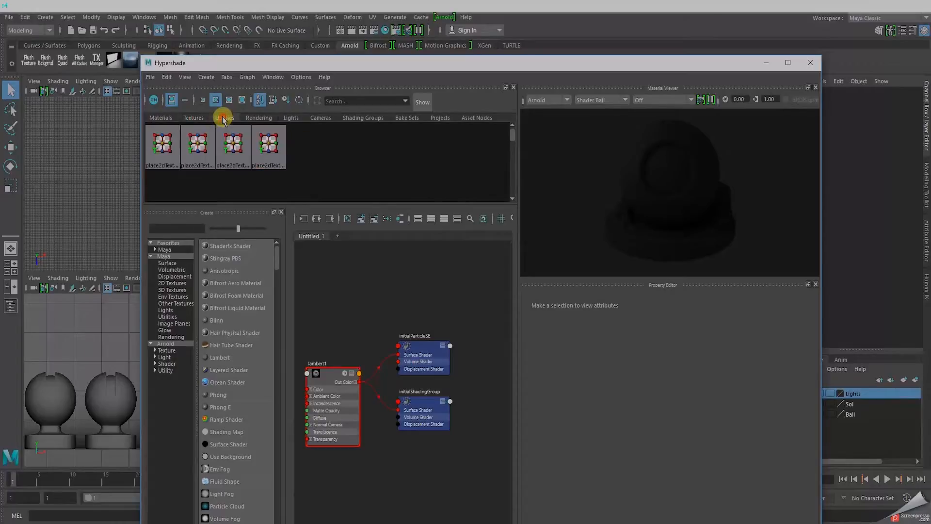
click(258, 118)
click(291, 118)
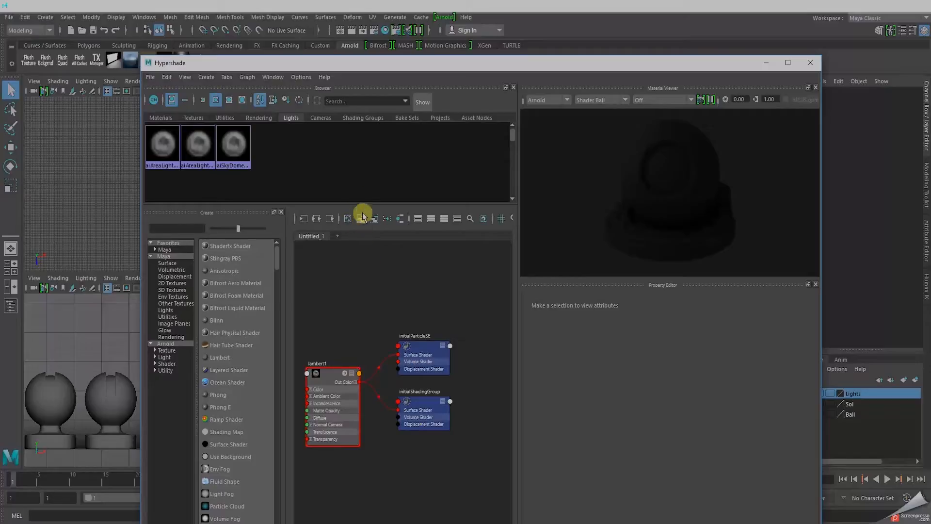
click(161, 119)
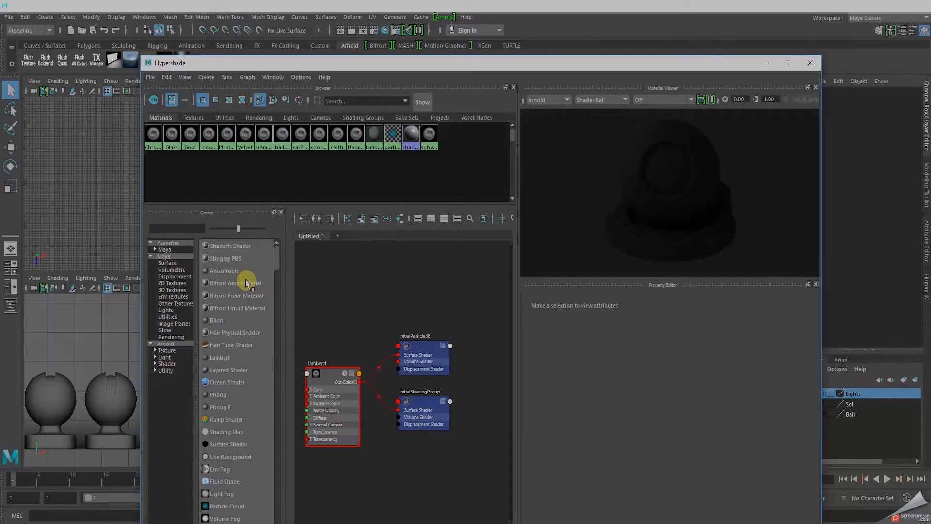
Make room in the node graph, create an Arnold aiStandard shader, and graph only that shader's input and output connections
click(166, 363)
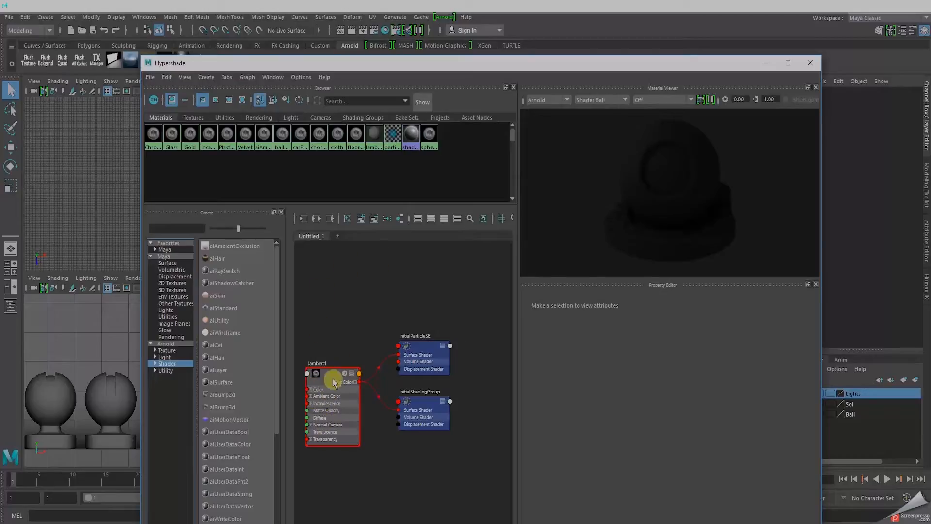
drag(333, 405, 348, 354)
drag(424, 356, 445, 307)
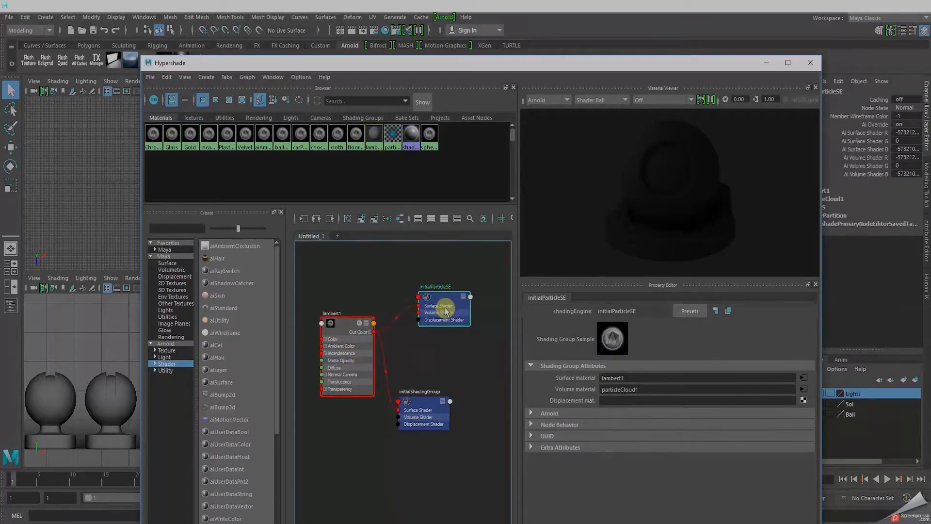
drag(421, 416, 446, 378)
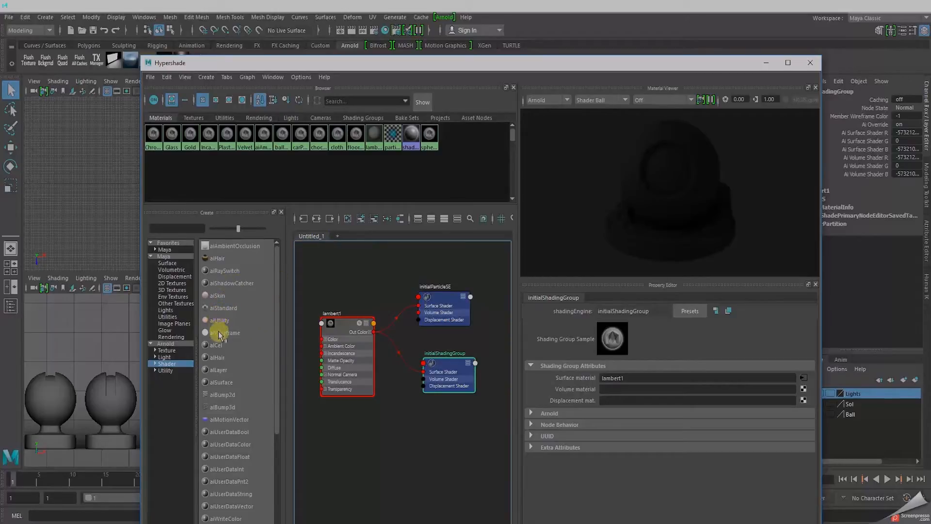
click(222, 309)
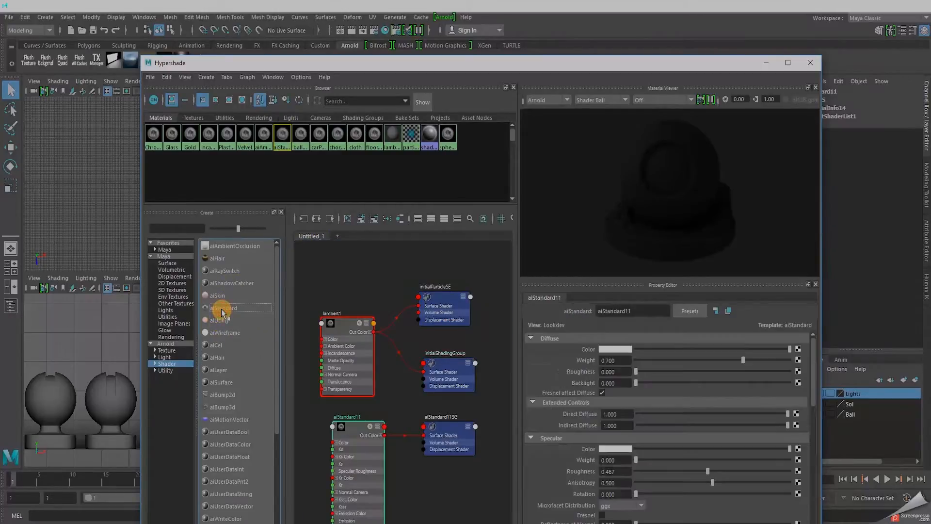
click(358, 448)
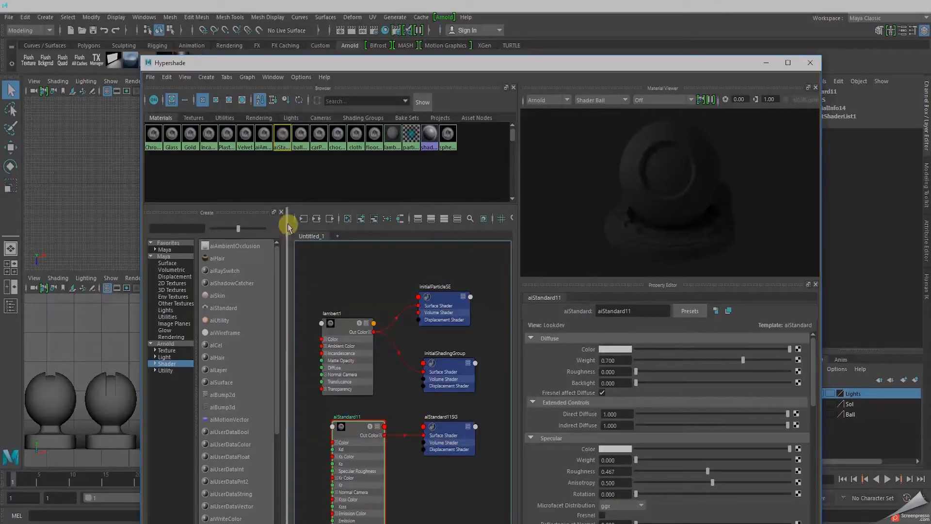
click(316, 219)
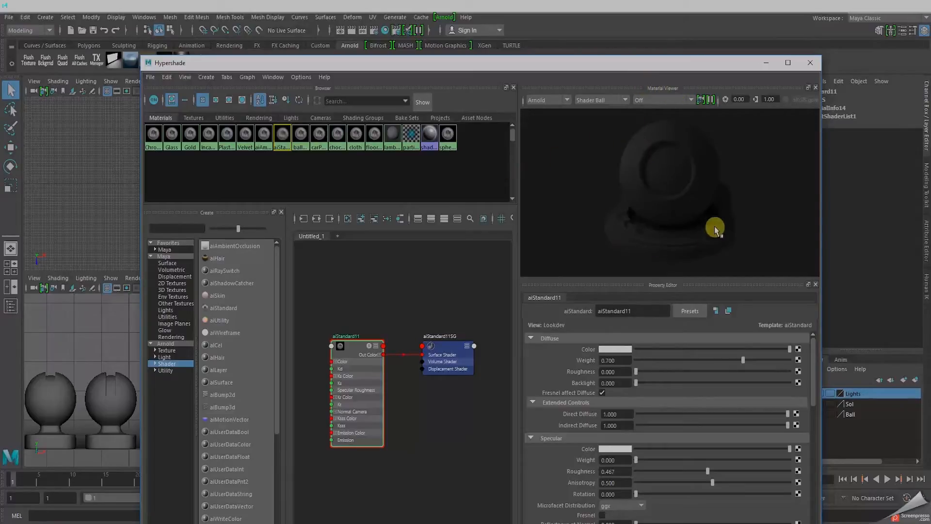
Try the Hardware renderer in the Material Viewer and switch back to Arnold
click(565, 99)
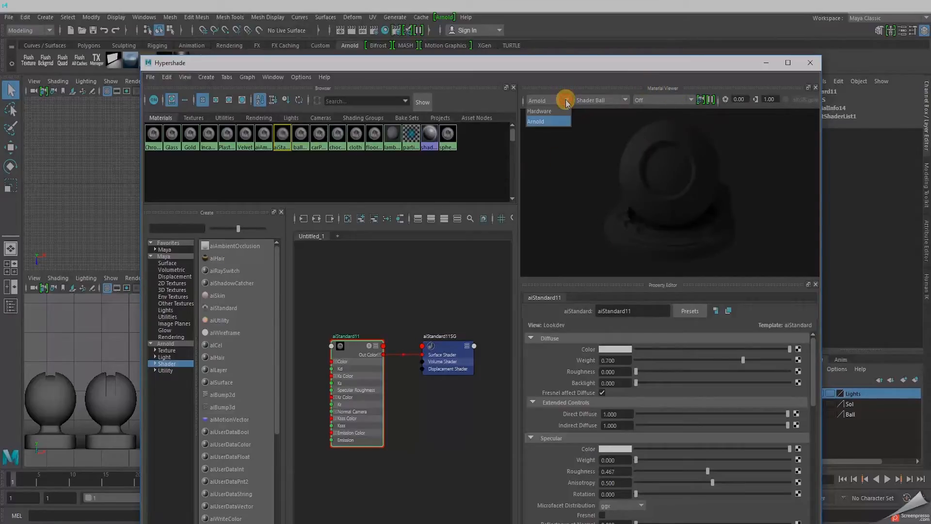
click(551, 111)
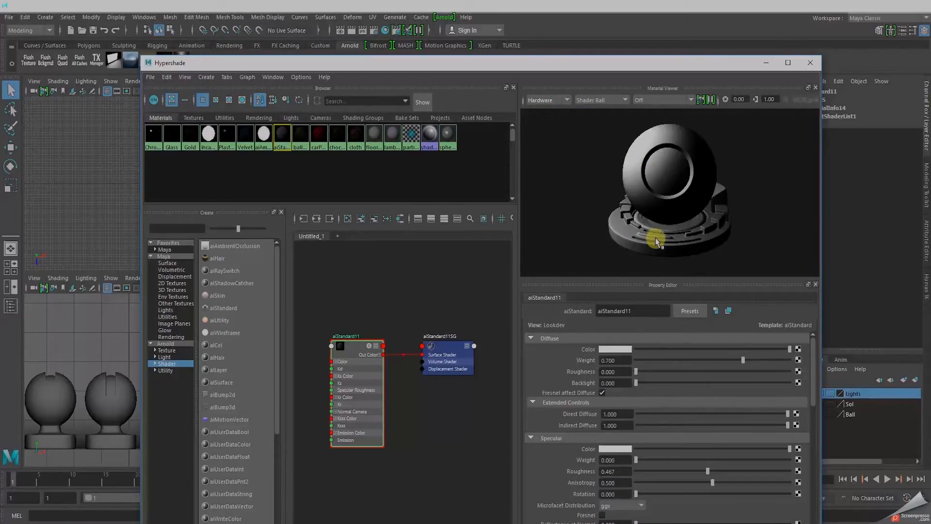
click(561, 100)
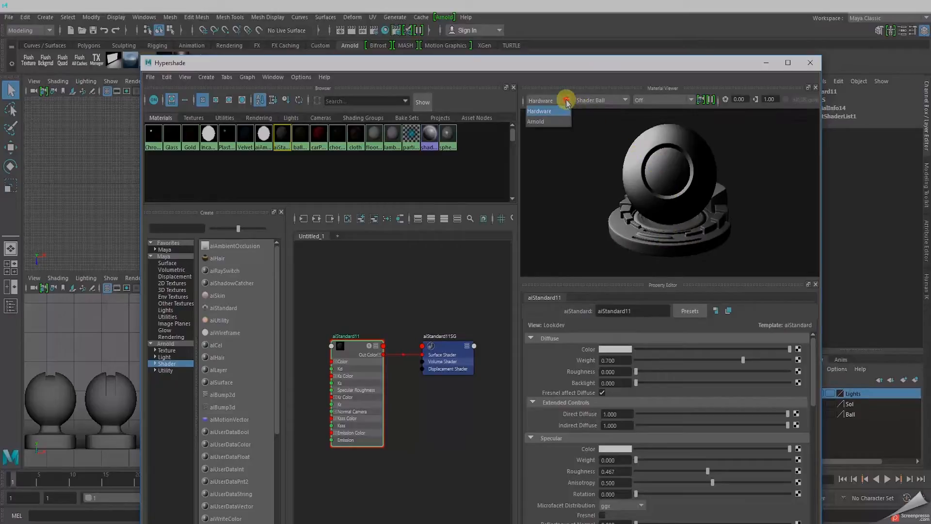
click(555, 119)
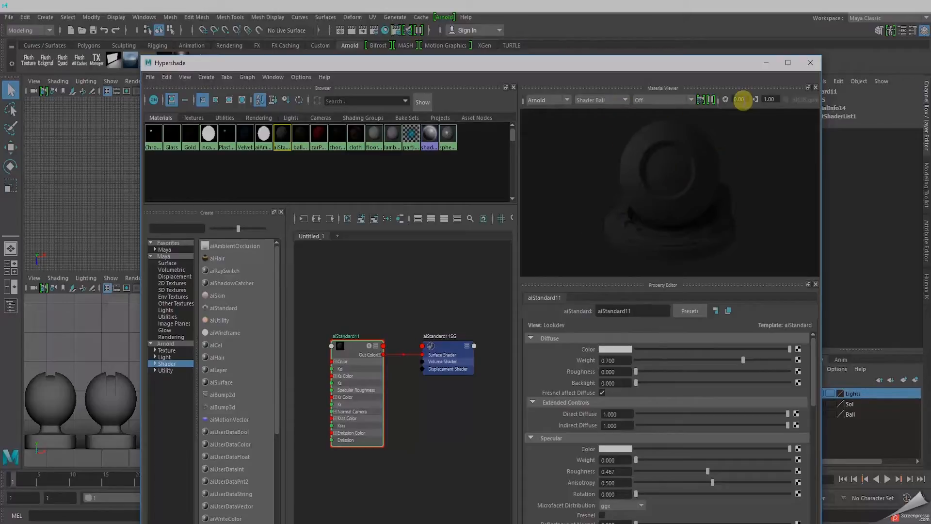
Set the Material Viewer's exposure to 2.00
click(737, 99)
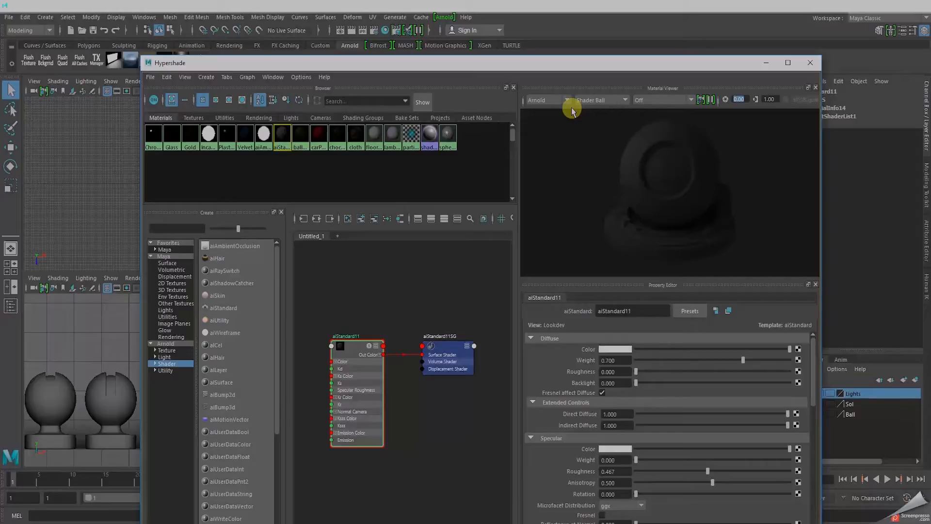
key(Return)
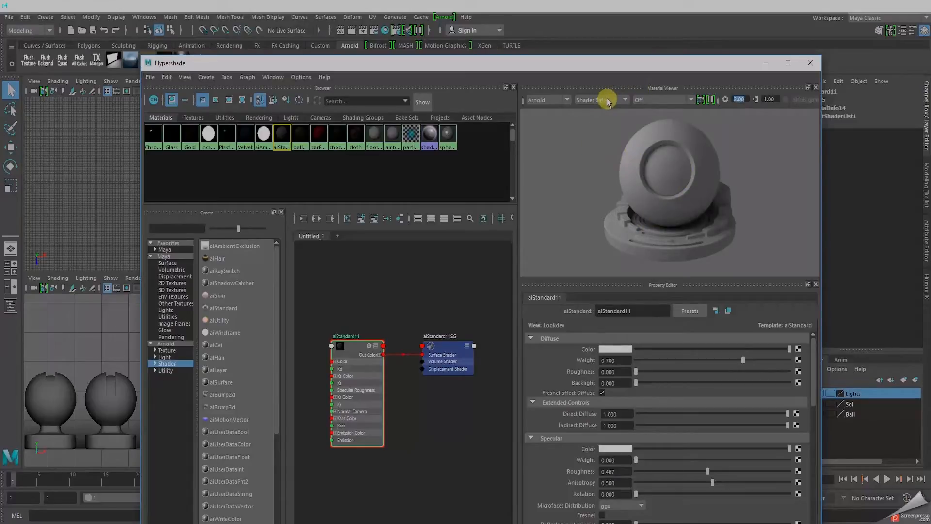
Preview the material on the Teapot model and return the Material Viewer to the Shader Ball
click(624, 100)
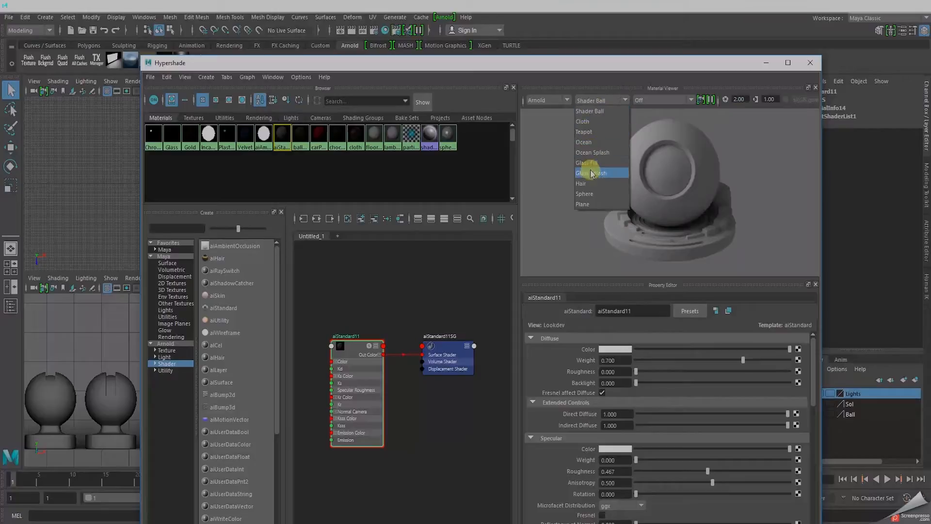
click(591, 132)
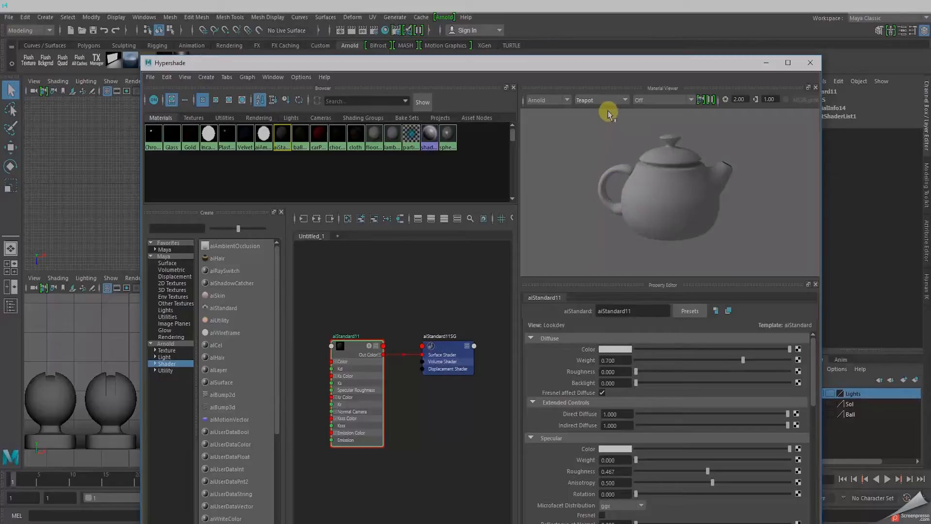
click(626, 101)
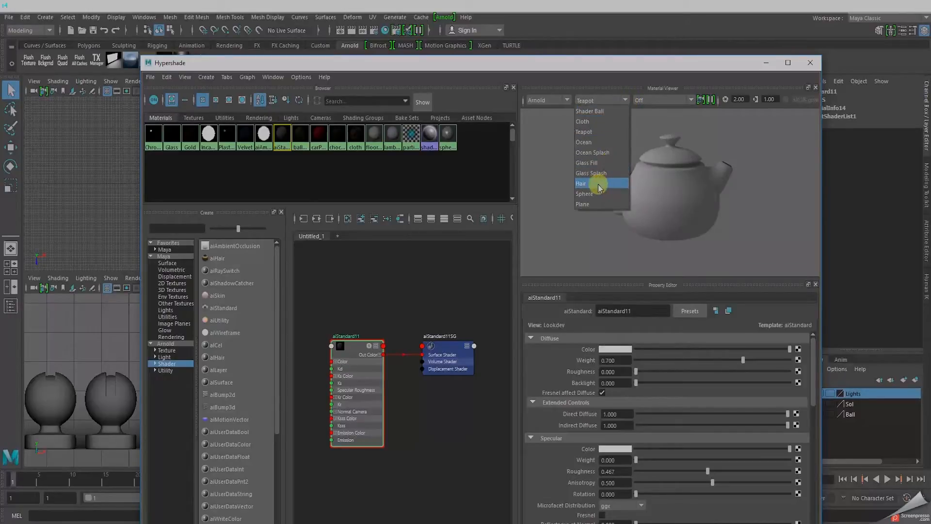
click(605, 113)
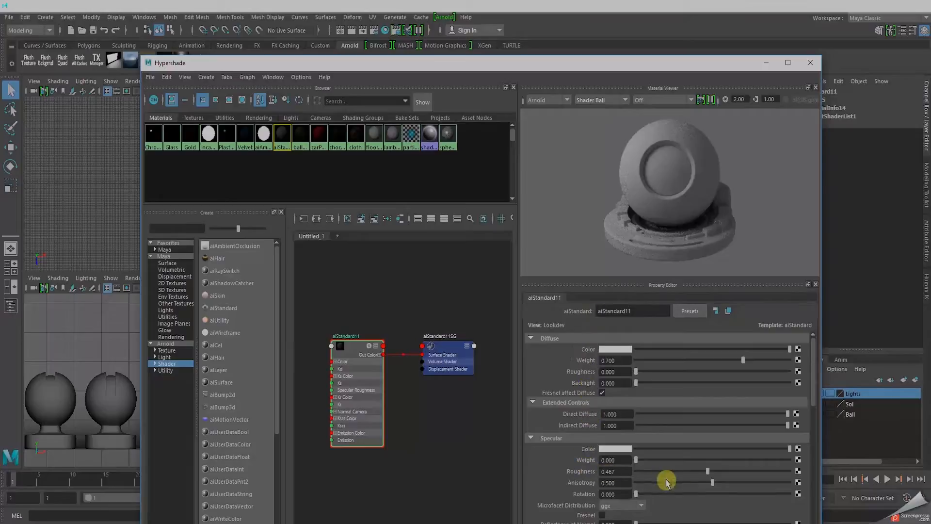
Rename the new aiStandard shader as plastic_aistandard
click(644, 309)
double_click(612, 312)
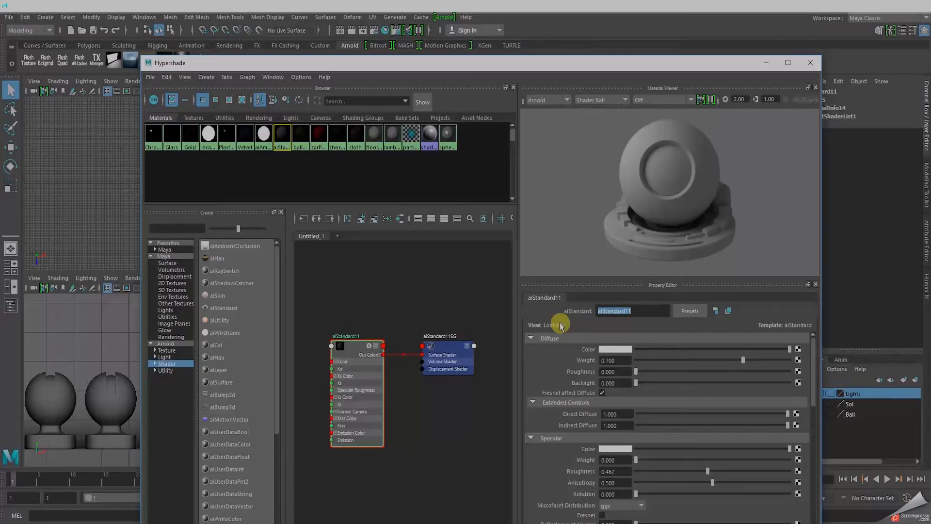
text(plastic_ais)
key(Return)
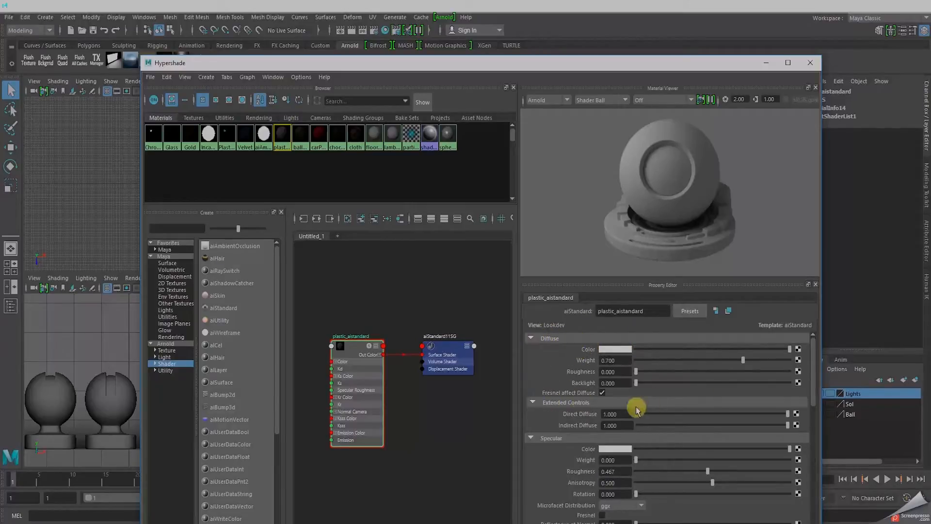
Set the shader's diffuse color to red with a small amount of blue, using the RGB, 0 to 1.0 color mode
click(615, 349)
click(617, 349)
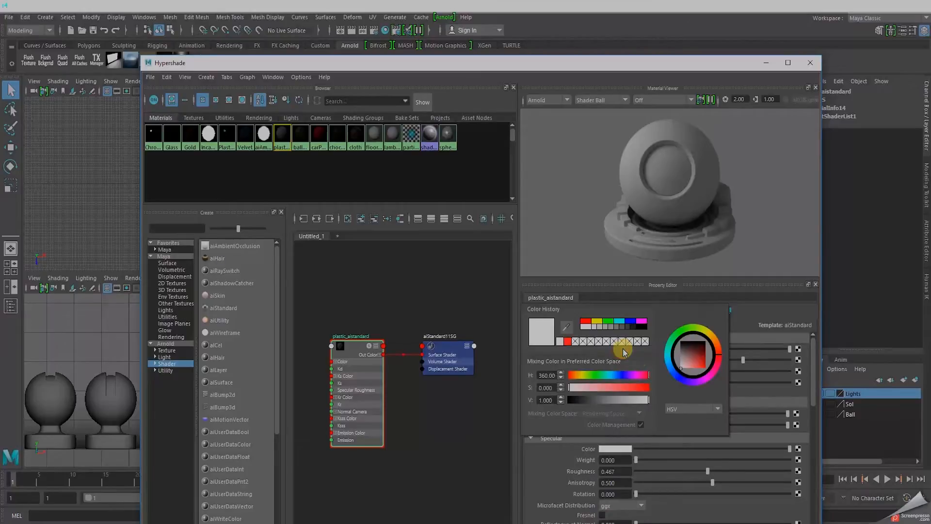
click(717, 409)
click(690, 418)
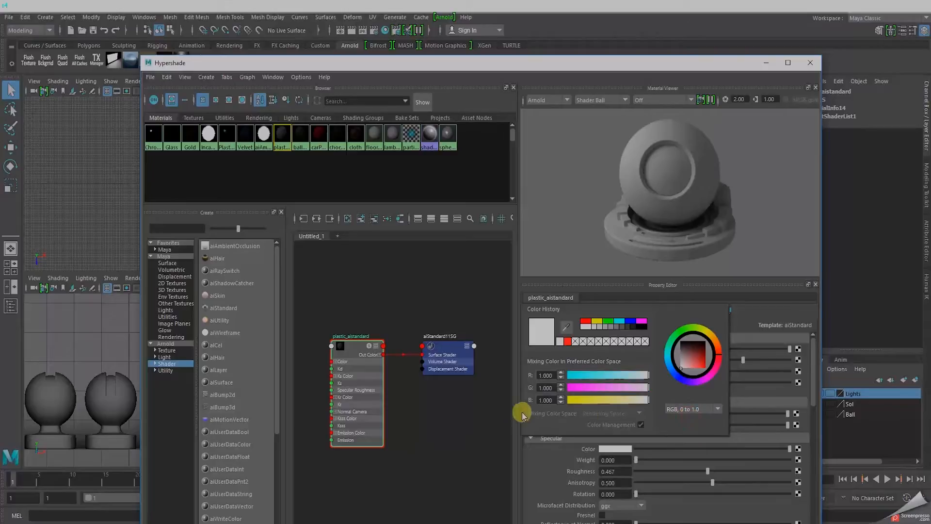
click(575, 388)
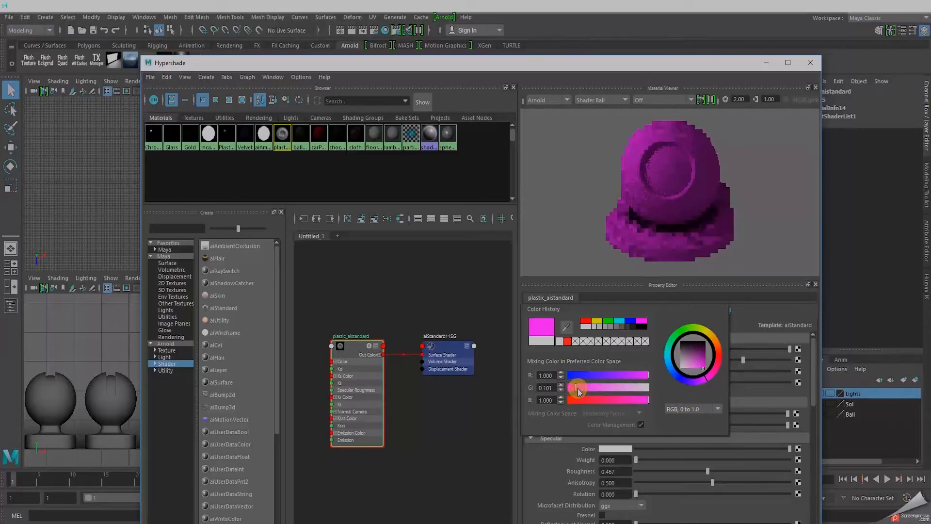
click(586, 321)
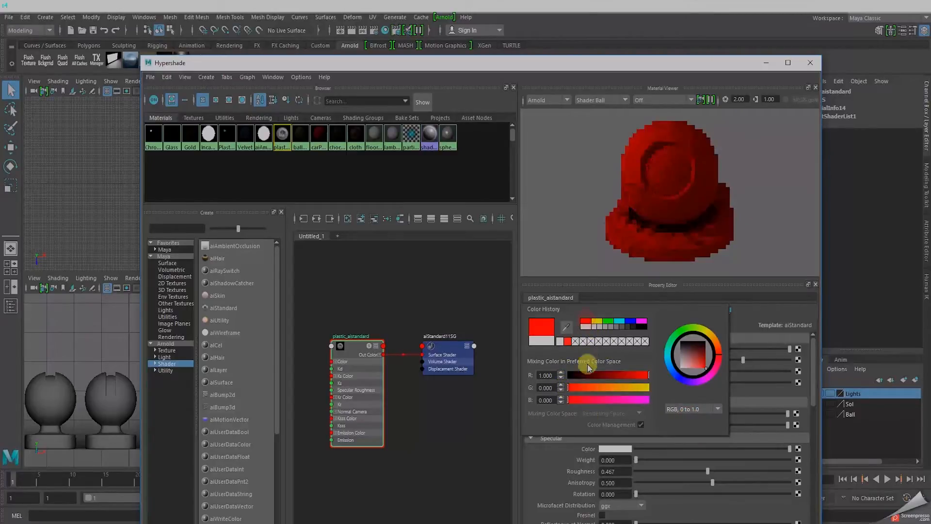
click(585, 401)
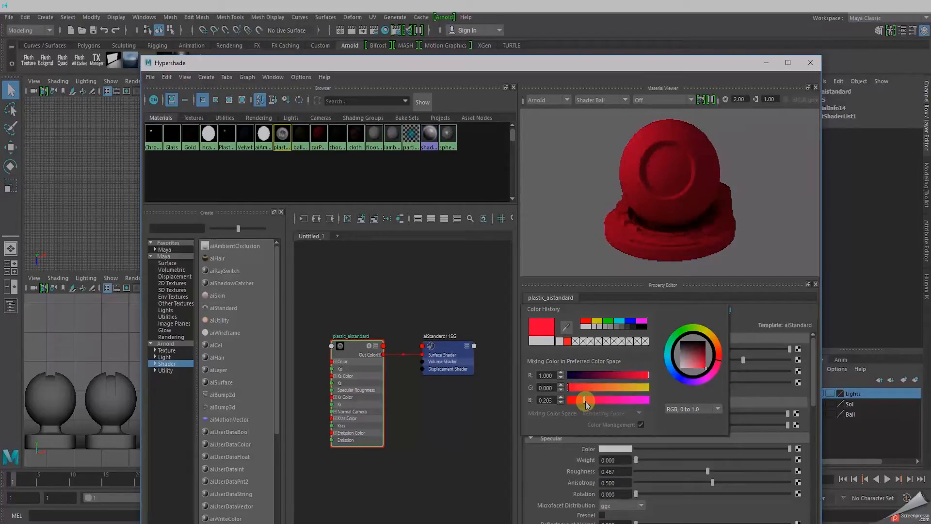
drag(584, 400, 580, 399)
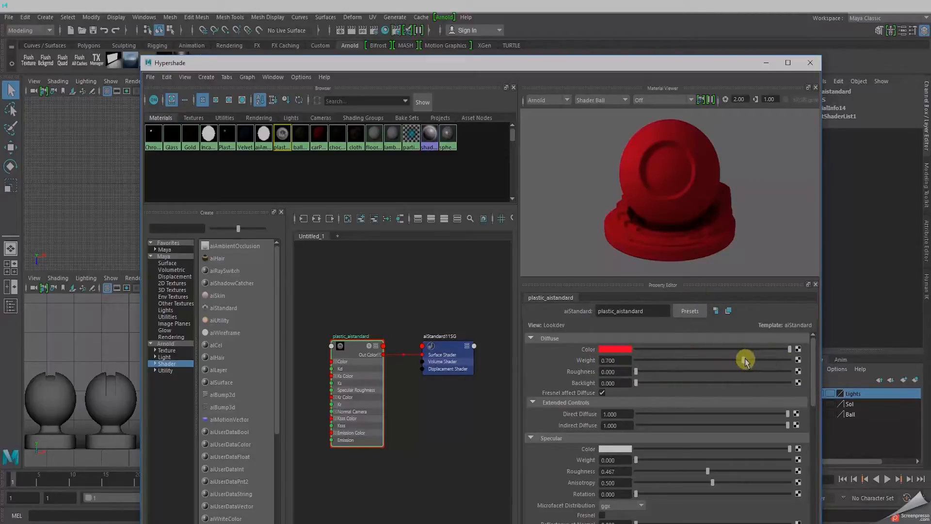
Set the plastic shader's diffuse weight to 0.7, try a higher diffuse roughness, and return the roughness to 0
mouse_move(742, 359)
mouse_down()
mouse_move(780, 363)
mouse_move(746, 359)
mouse_up()
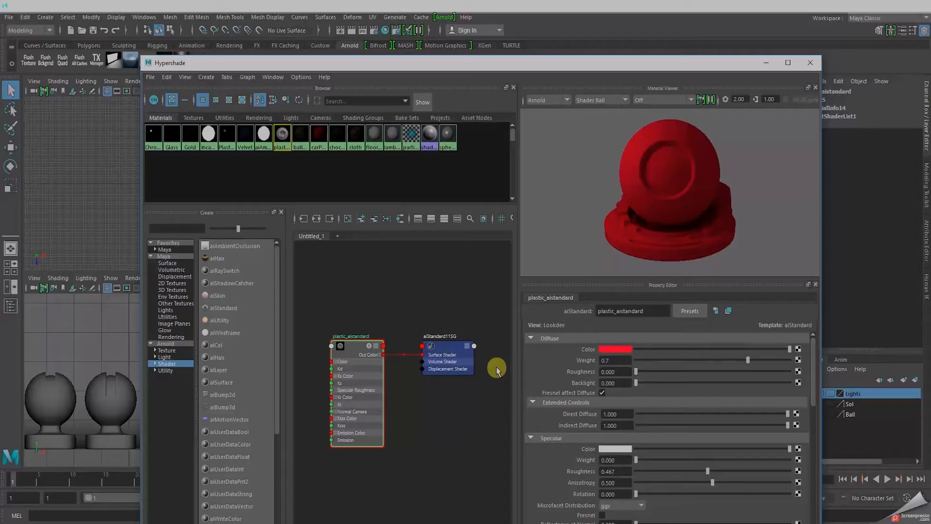
key(Return)
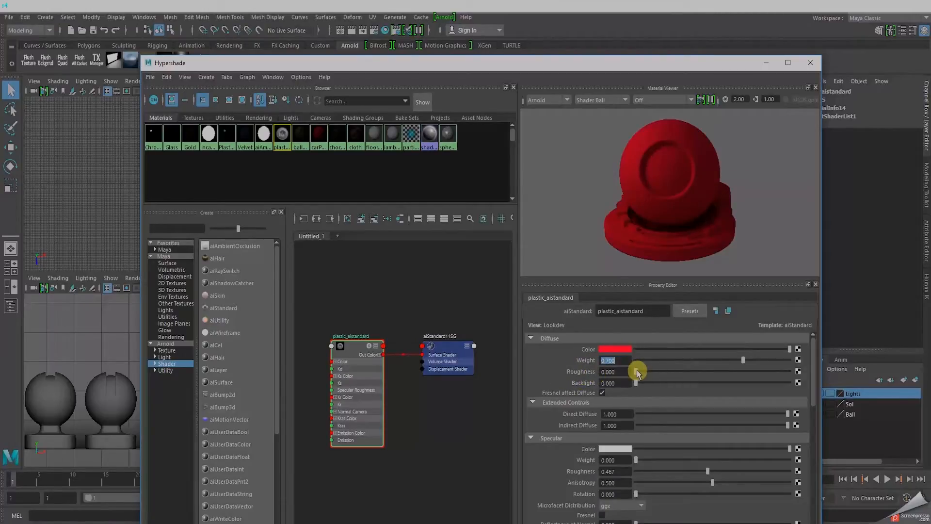
drag(636, 373, 659, 373)
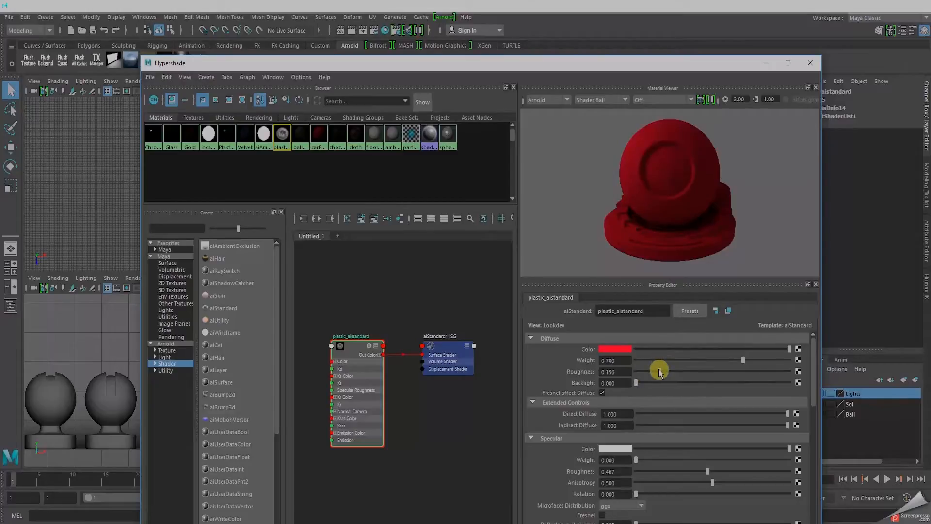
drag(659, 371, 624, 370)
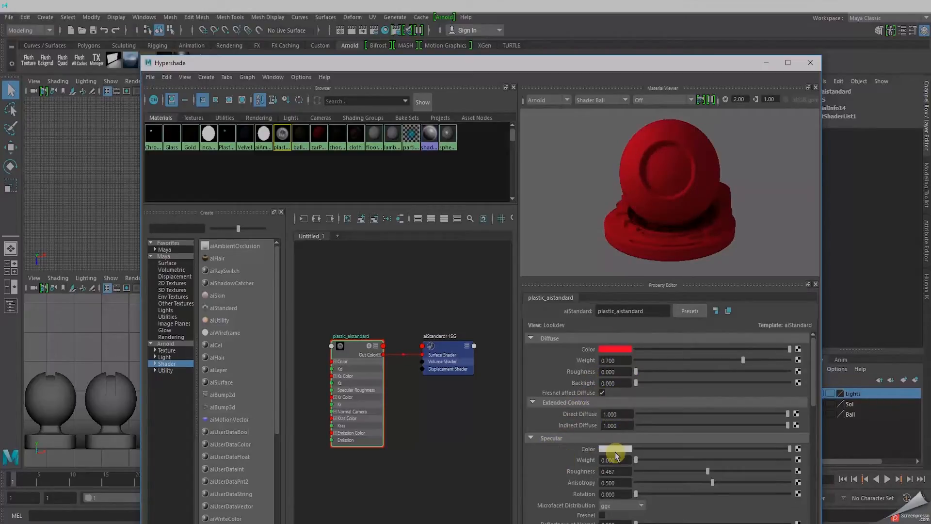
Raise the plastic shader's specular weight to about 0.295
scroll(615, 444, down, 3)
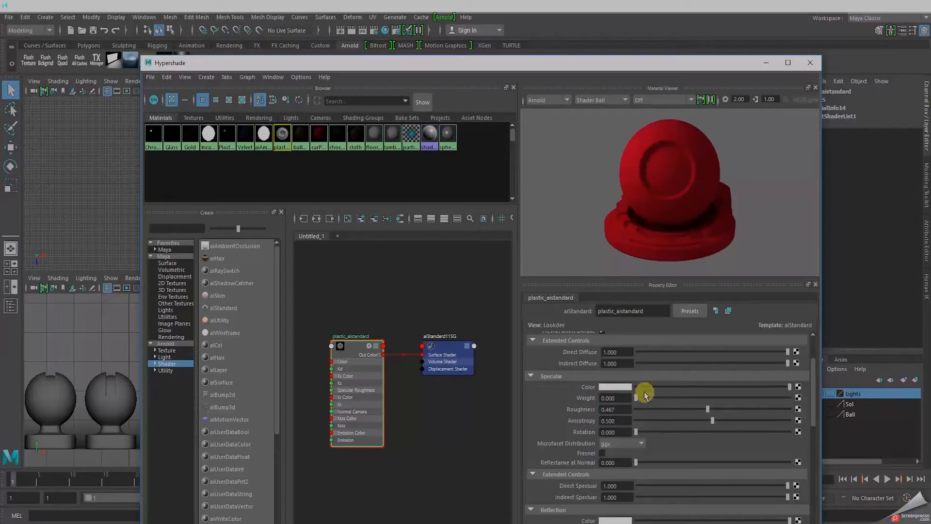
drag(636, 397, 672, 396)
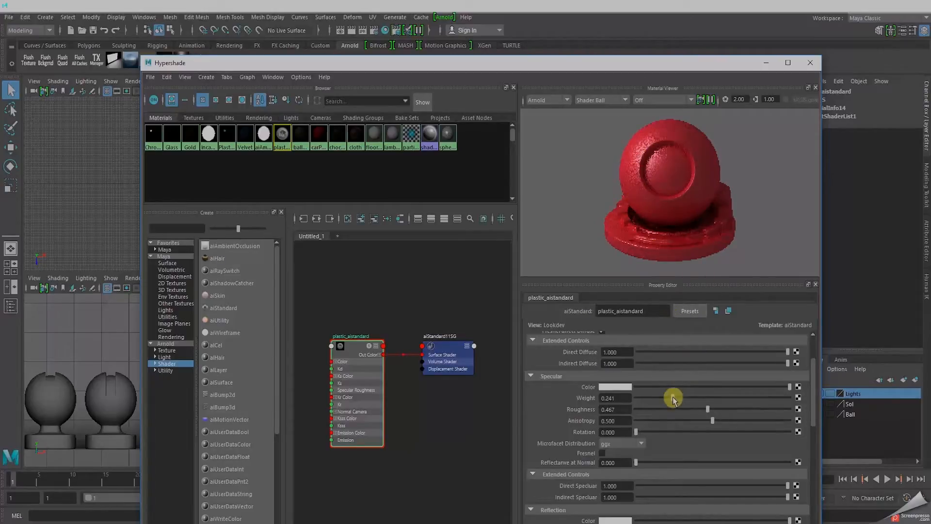
mouse_move(672, 398)
mouse_down()
mouse_move(835, 395)
mouse_move(817, 403)
mouse_move(665, 395)
mouse_move(672, 398)
mouse_up()
drag(672, 398, 679, 398)
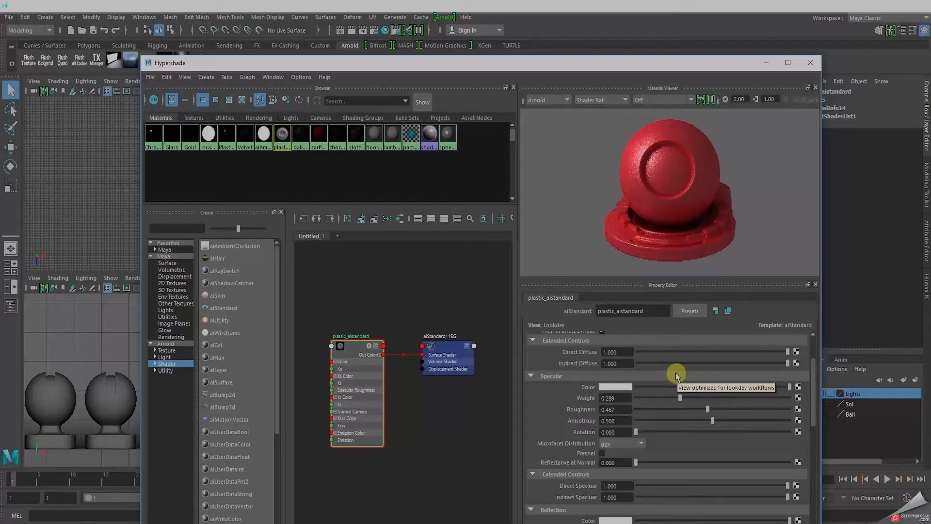
click(680, 397)
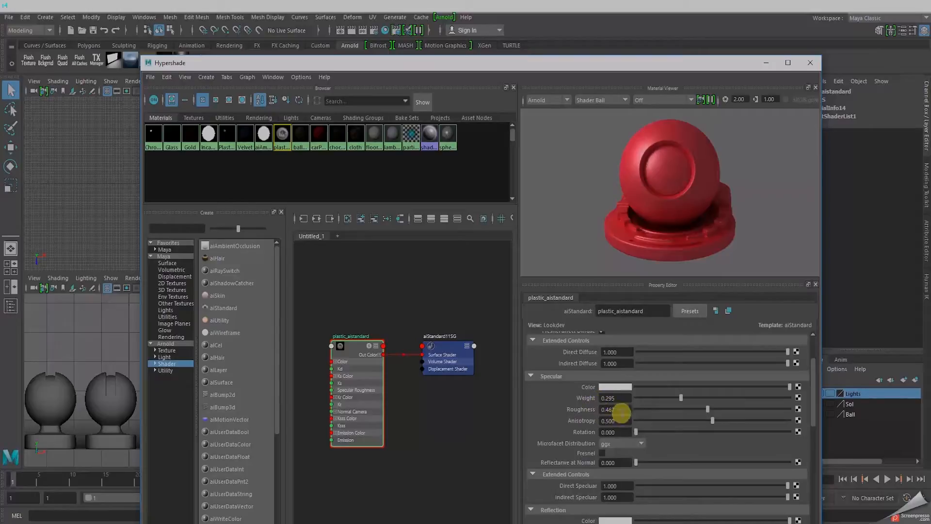
Try different specular roughness values on the plastic shader, from 0 up to about 0.333
drag(707, 411, 634, 411)
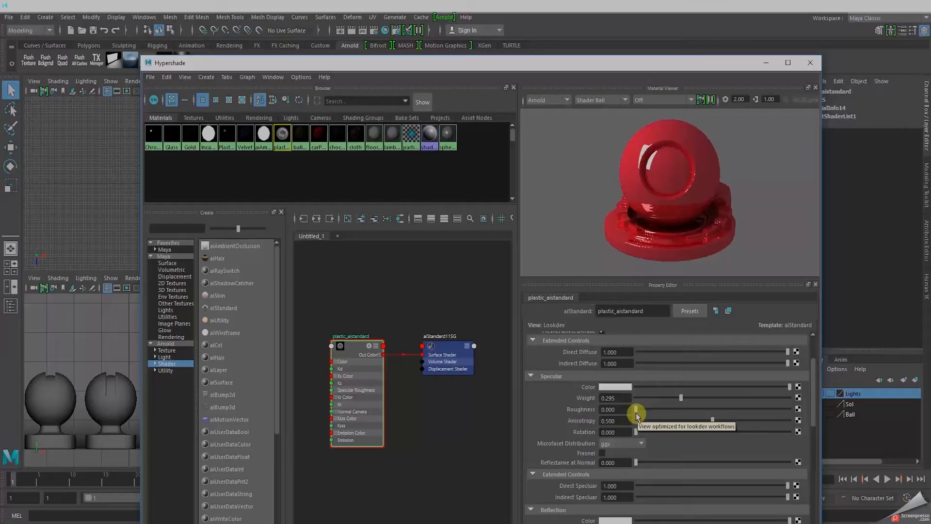
drag(636, 410, 641, 413)
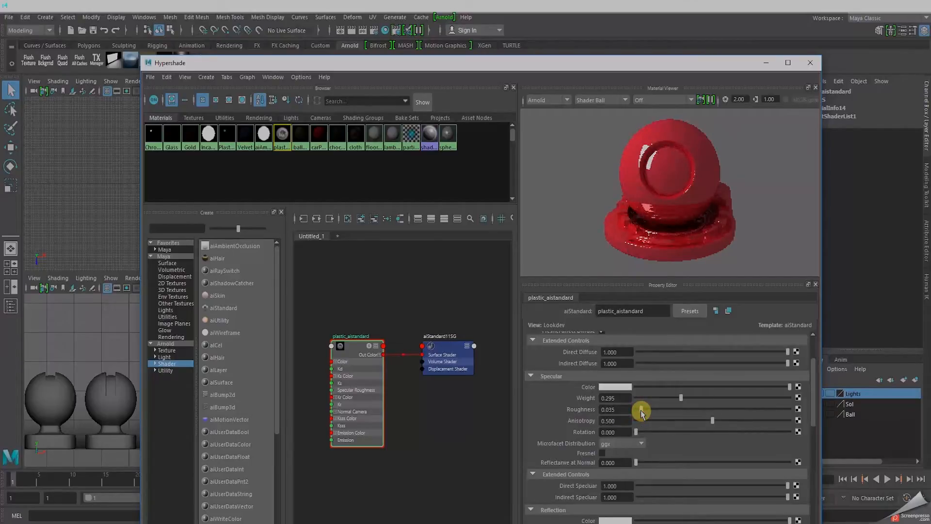
drag(641, 411, 650, 411)
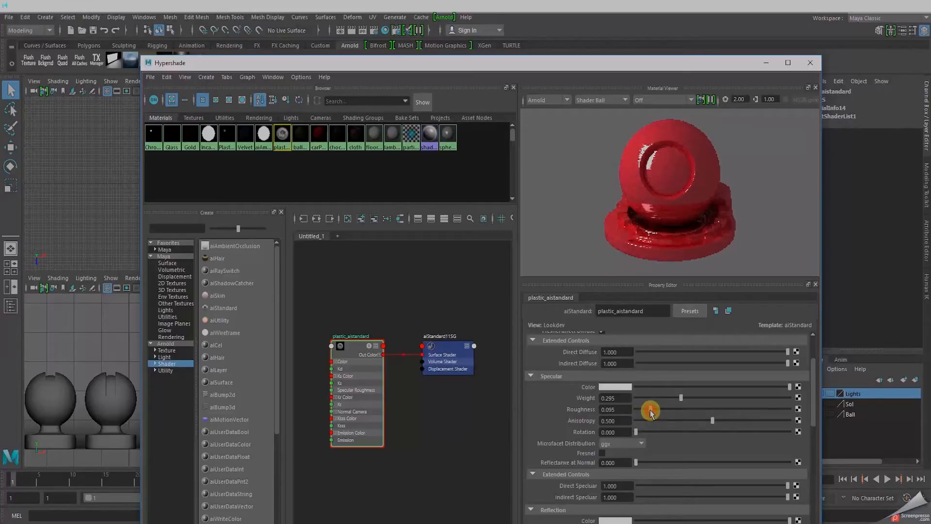
drag(650, 412, 670, 412)
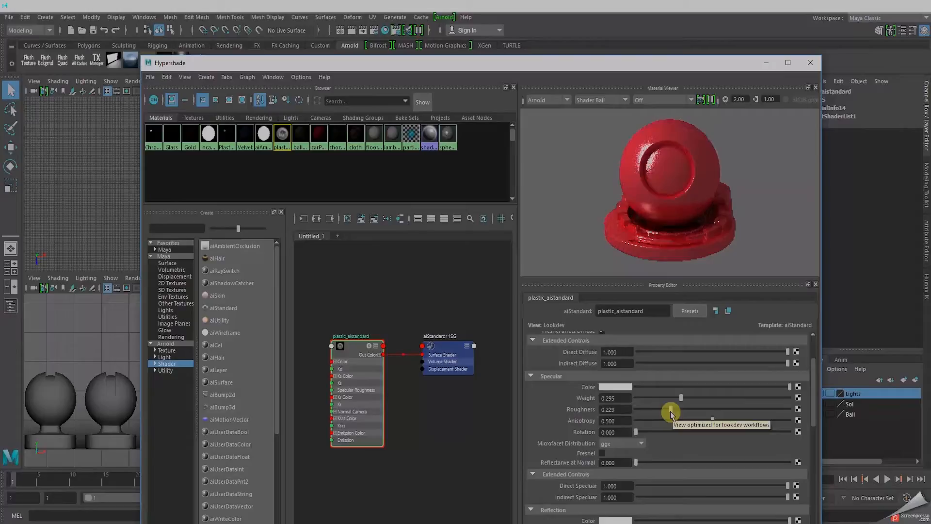
drag(670, 413, 669, 414)
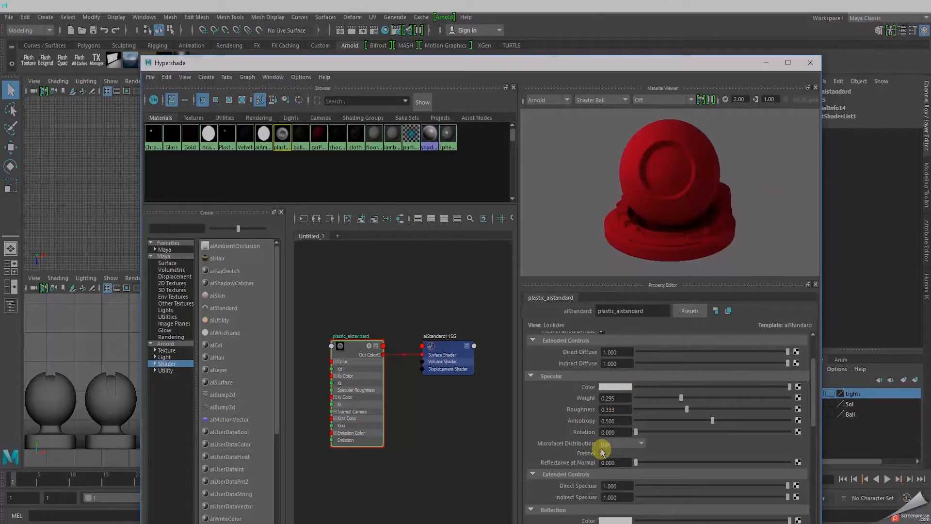
Enable specular Fresnel with Reflectance at Normal at 0.7, and set the specular roughness to about 0.219
click(602, 452)
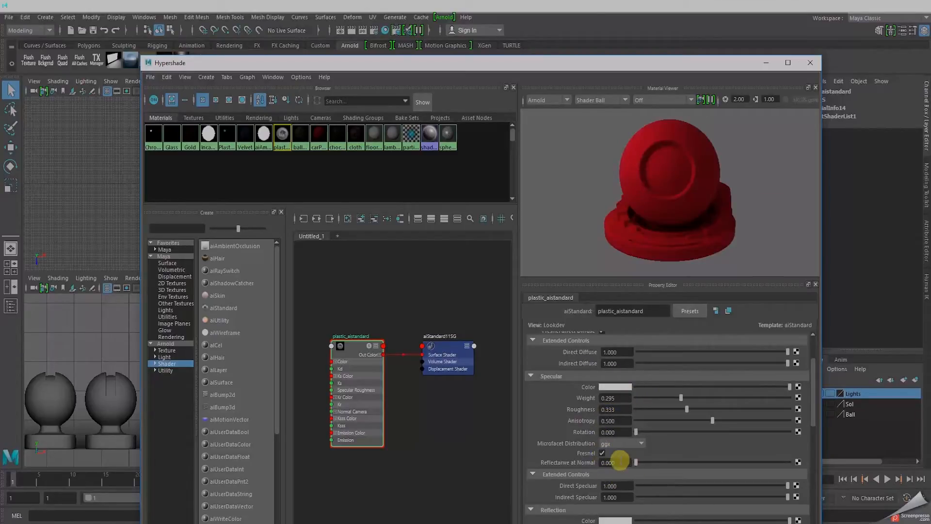
drag(620, 461, 592, 463)
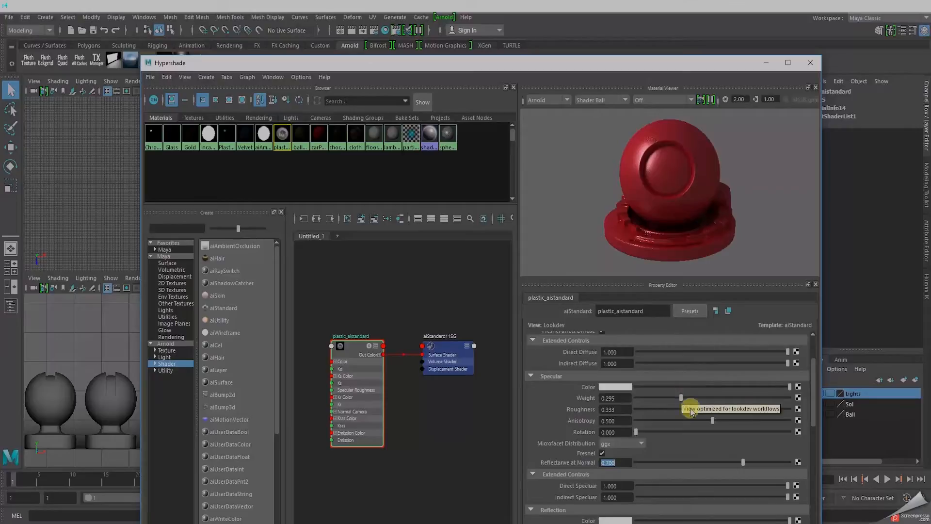
drag(686, 410, 677, 412)
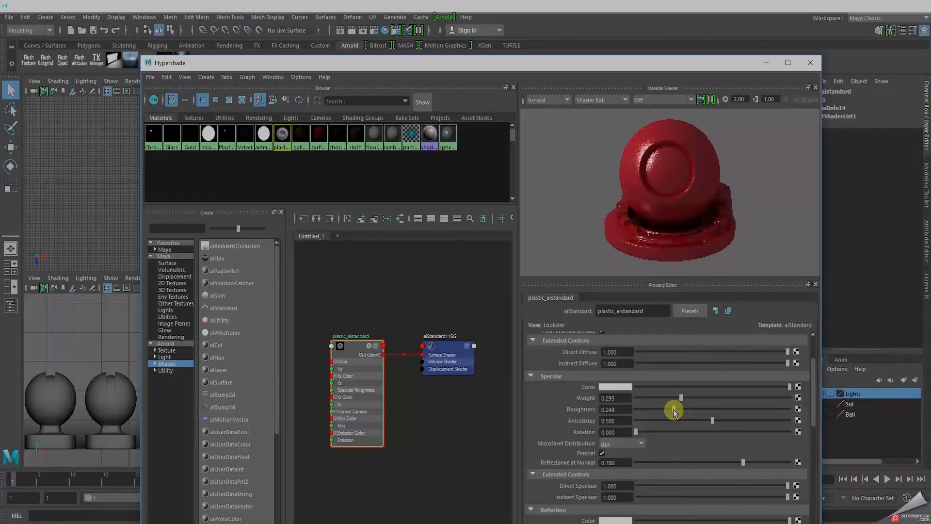
drag(673, 411, 669, 410)
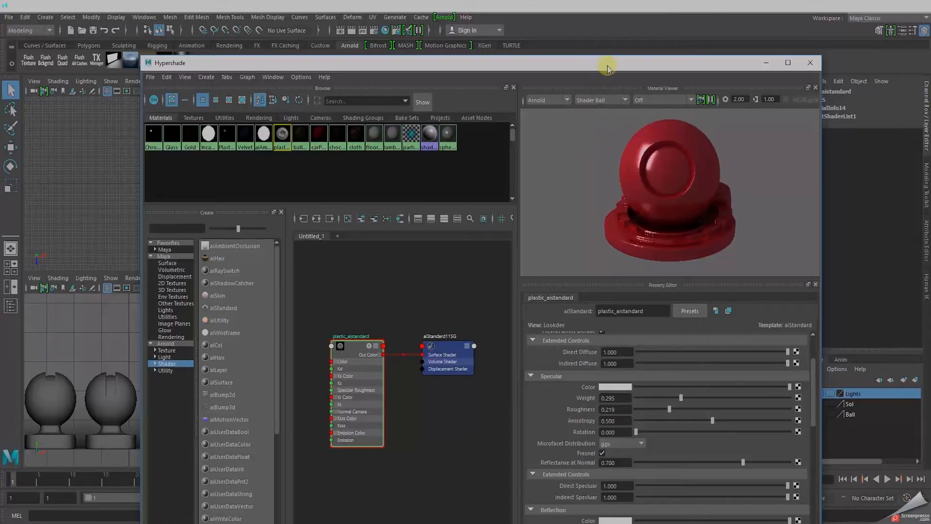
Review the plastic shader's Reflection, Exit Color and Refraction attributes
drag(607, 68, 600, 25)
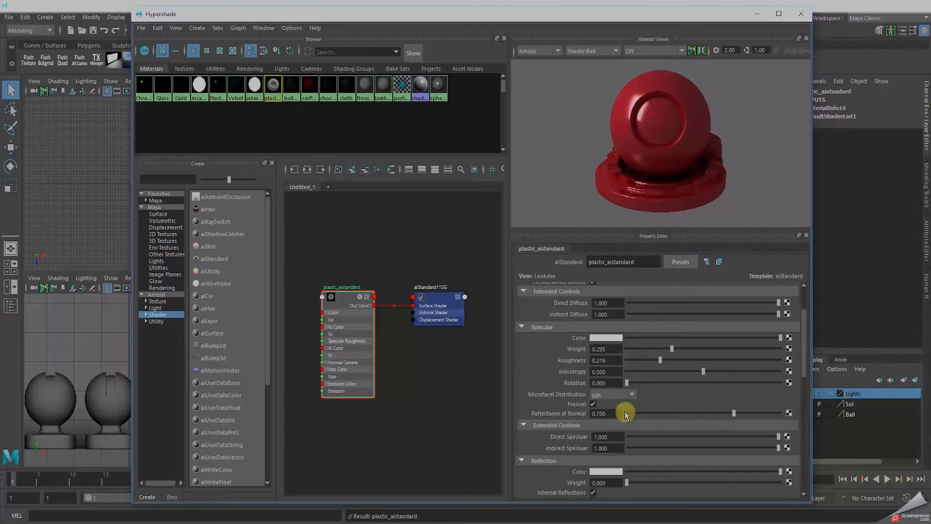
scroll(604, 475, down, 2)
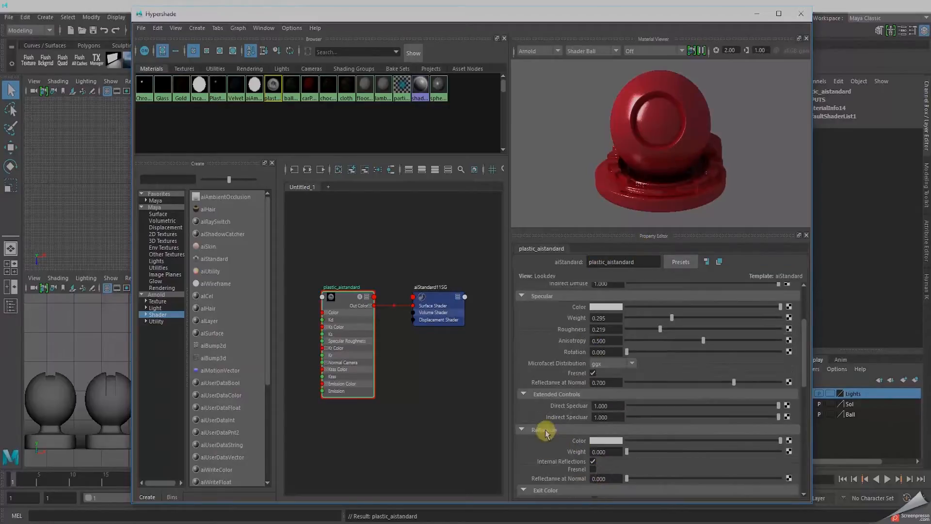
click(627, 452)
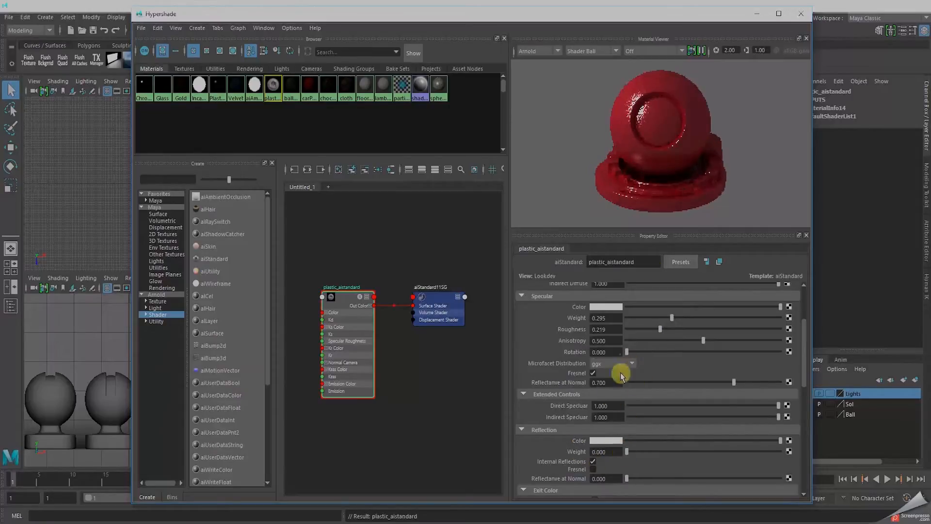
scroll(629, 430, down, 3)
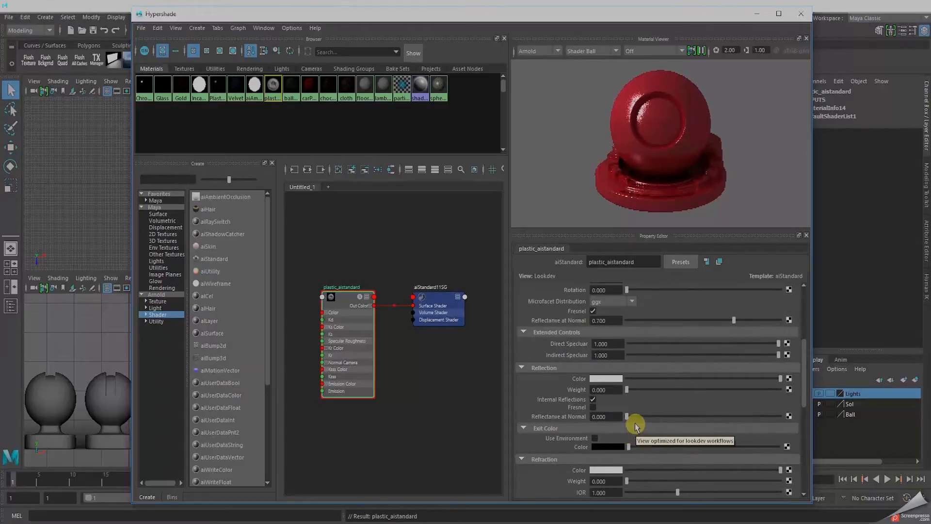
scroll(635, 426, down, 2)
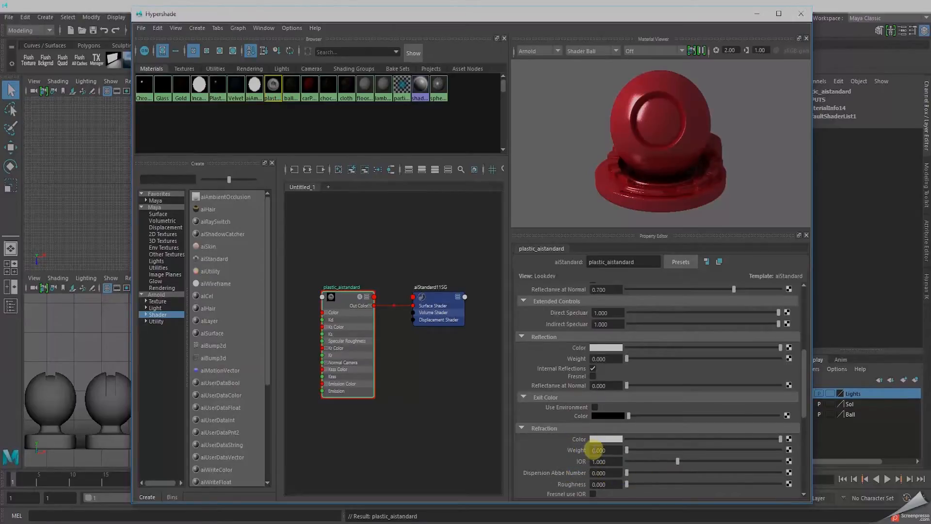
scroll(597, 448, down, 2)
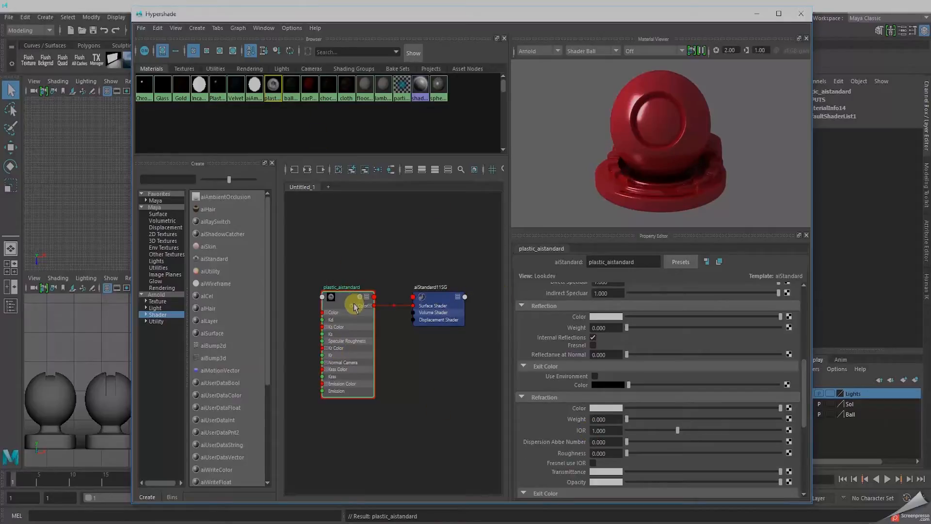
Assign the plastic_aistandard material to the first shading ball in the front view's row
drag(548, 17, 801, 23)
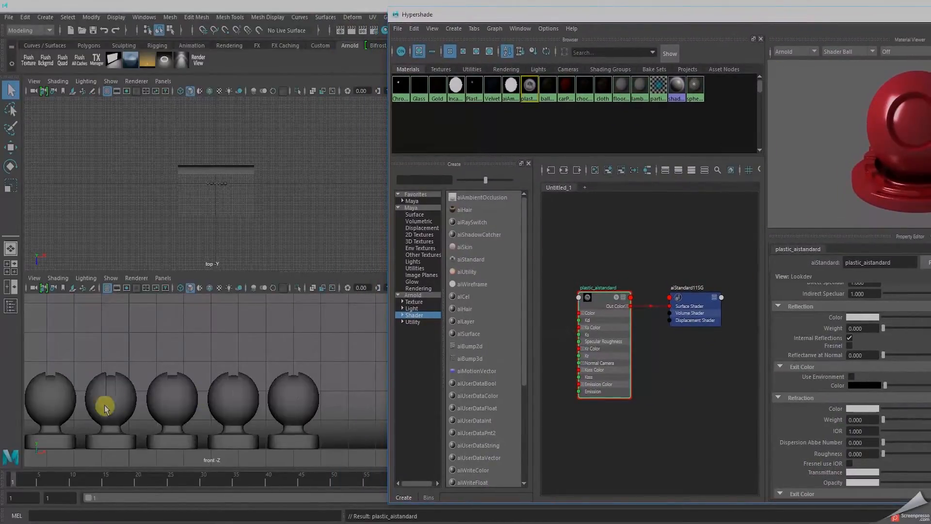
click(43, 418)
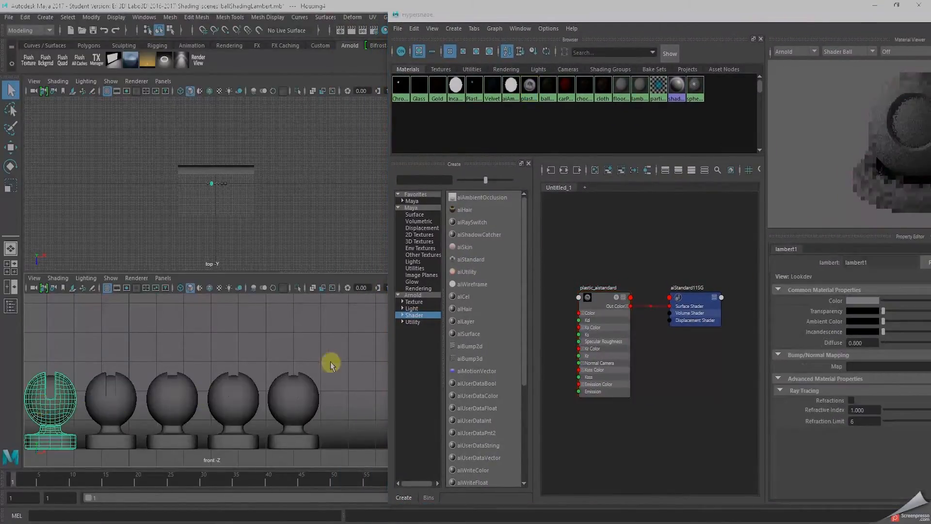
click(599, 304)
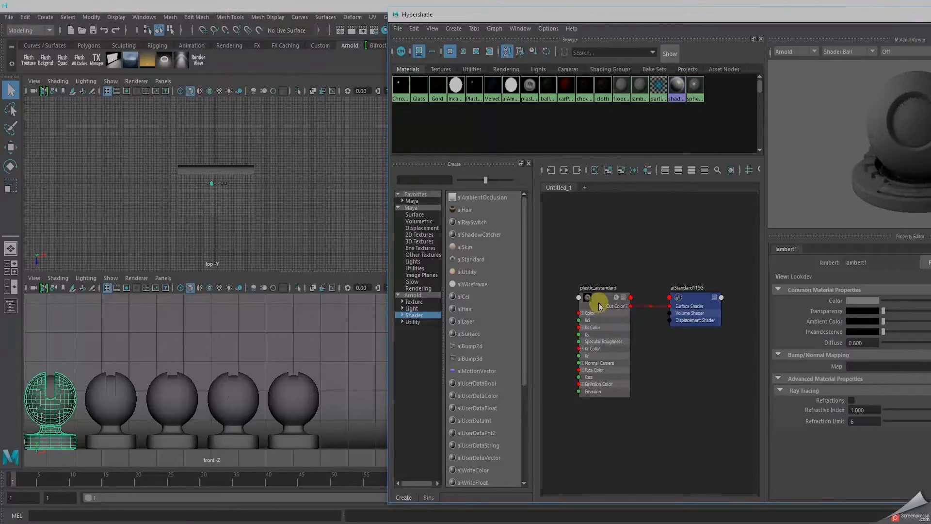
right_drag(602, 296, 600, 268)
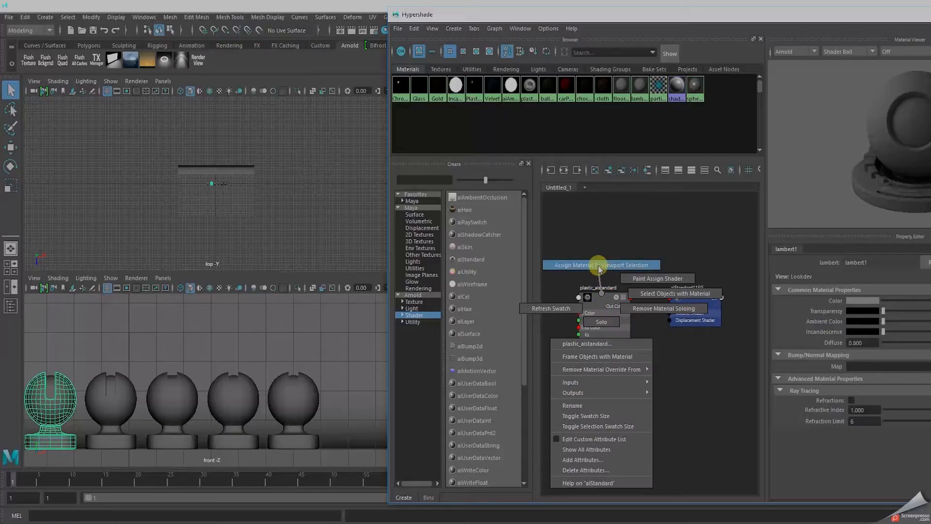
right_drag(600, 268, 599, 266)
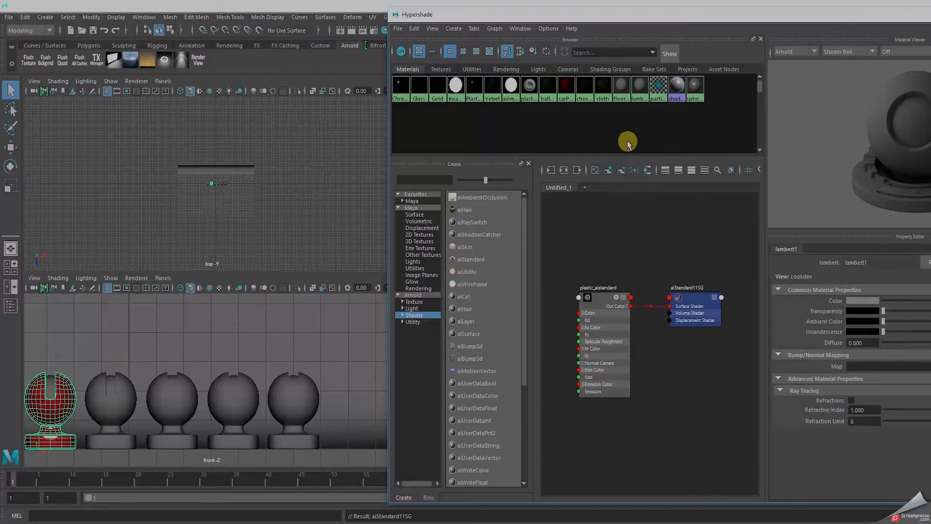
Create another aiStandard shader and graph only its own input and output connections in the work area
drag(688, 18, 495, 27)
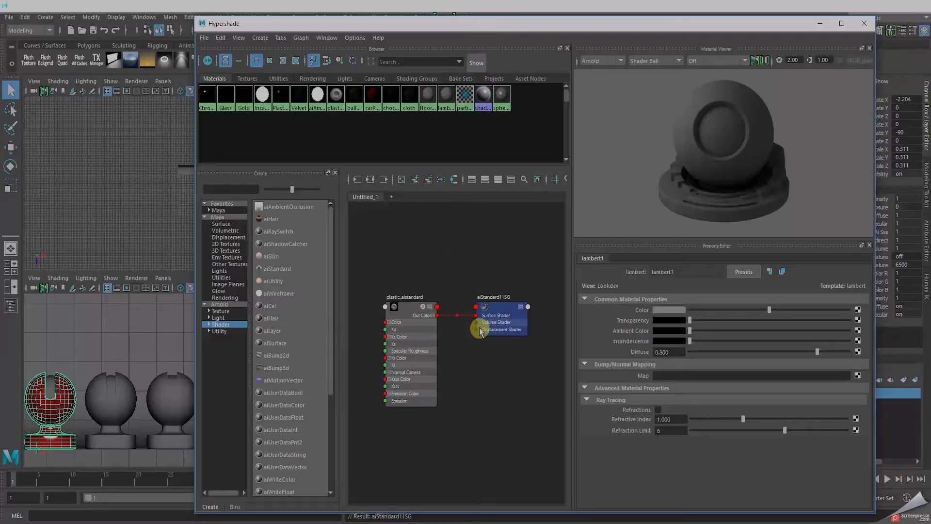
click(272, 269)
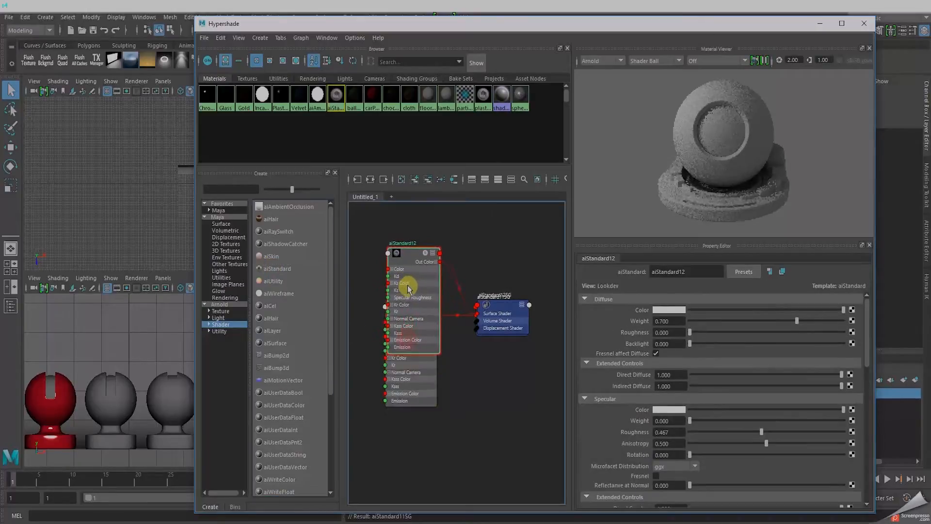
drag(407, 288, 412, 275)
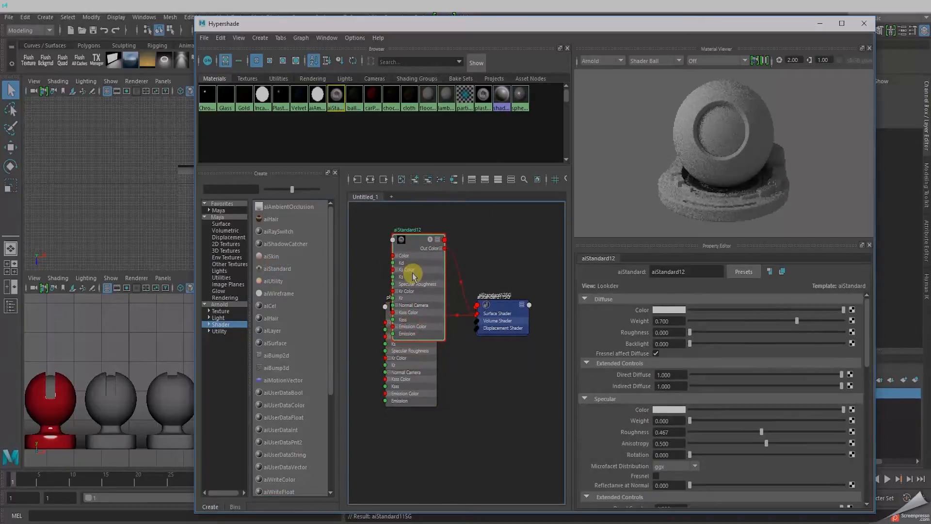
click(370, 180)
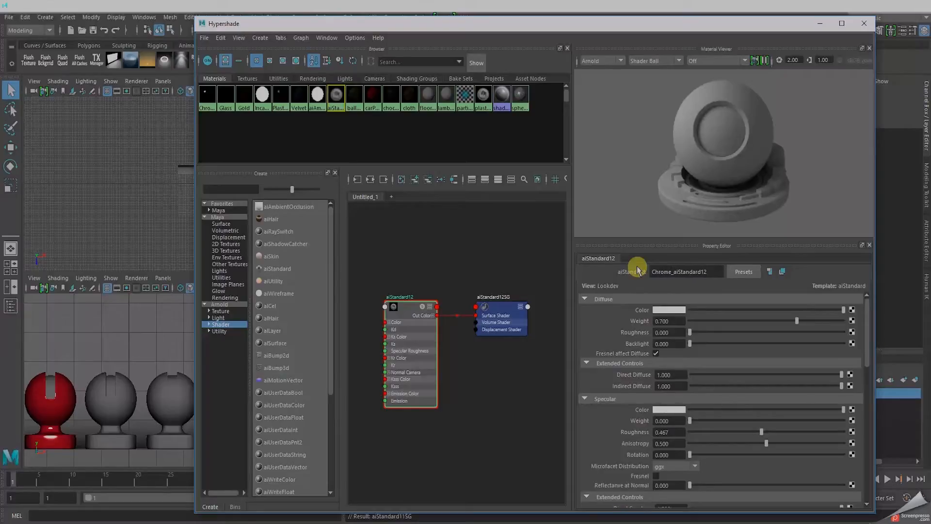
Rename the new shader as Chrome_aiStandard and set its diffuse color to black
click(703, 271)
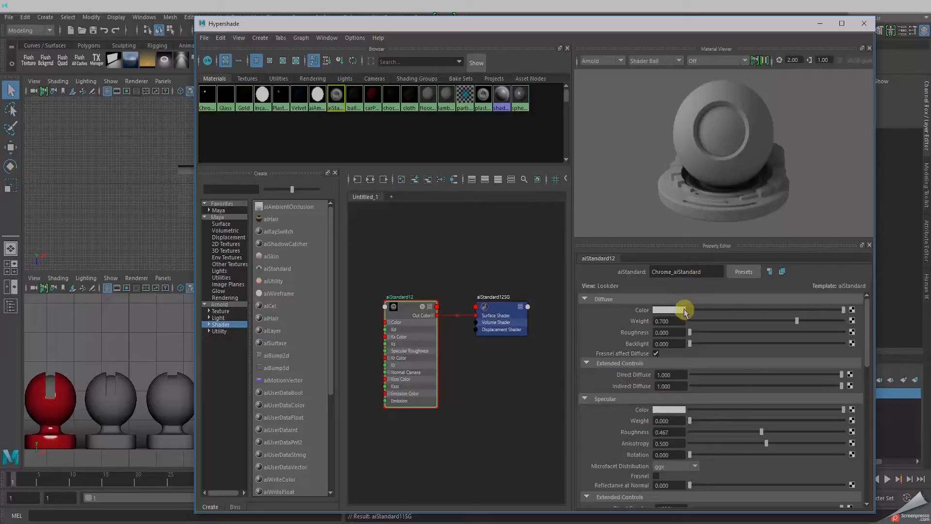
click(842, 310)
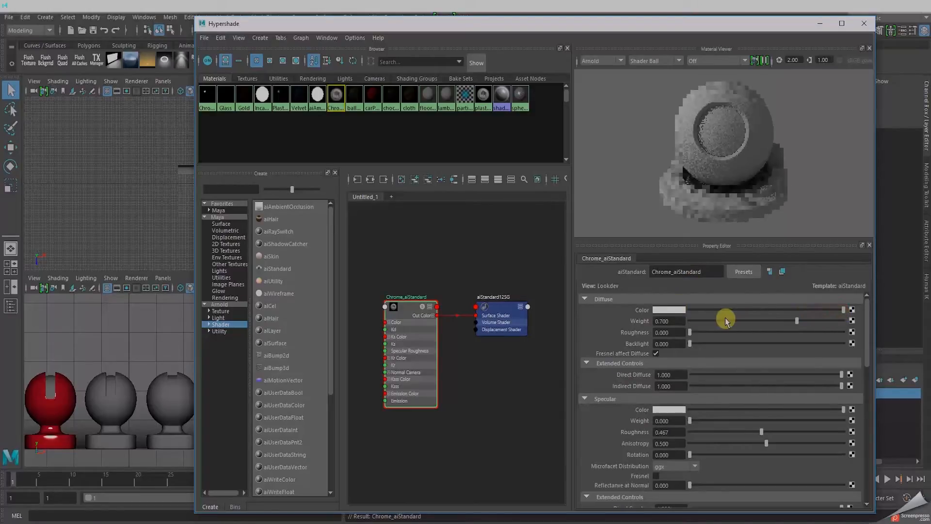
drag(843, 310, 667, 320)
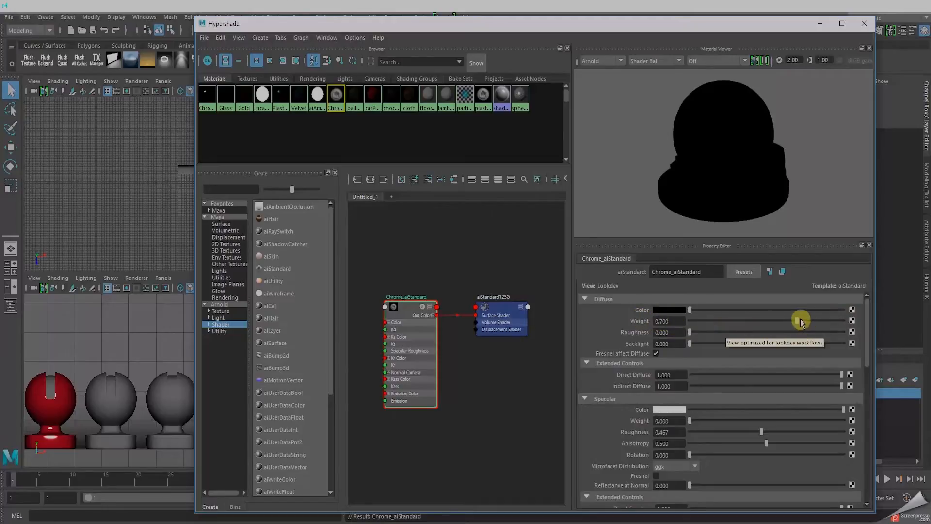
Set the chrome shader's diffuse weight to 0, specular weight to 1 and specular roughness to 0, with specular Fresnel enabled at about 0.705 normal reflectance
drag(796, 321, 683, 324)
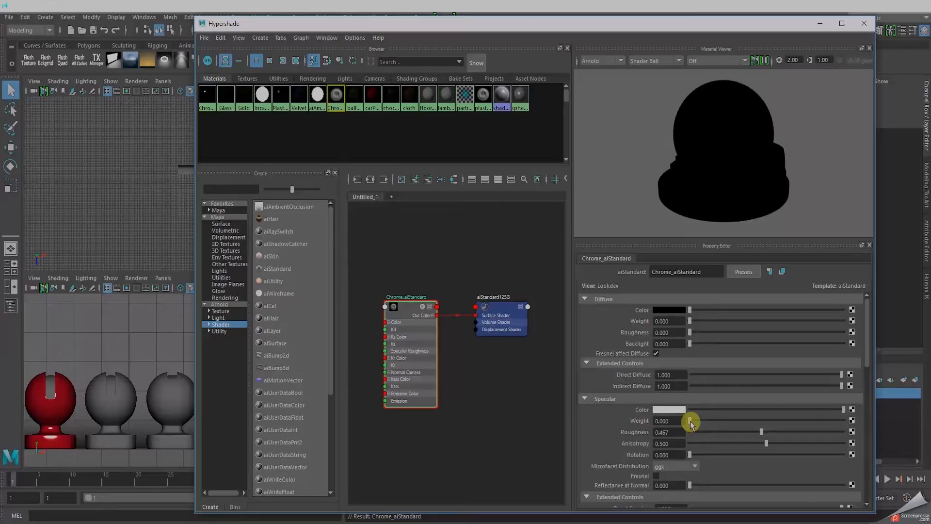
drag(691, 421, 848, 416)
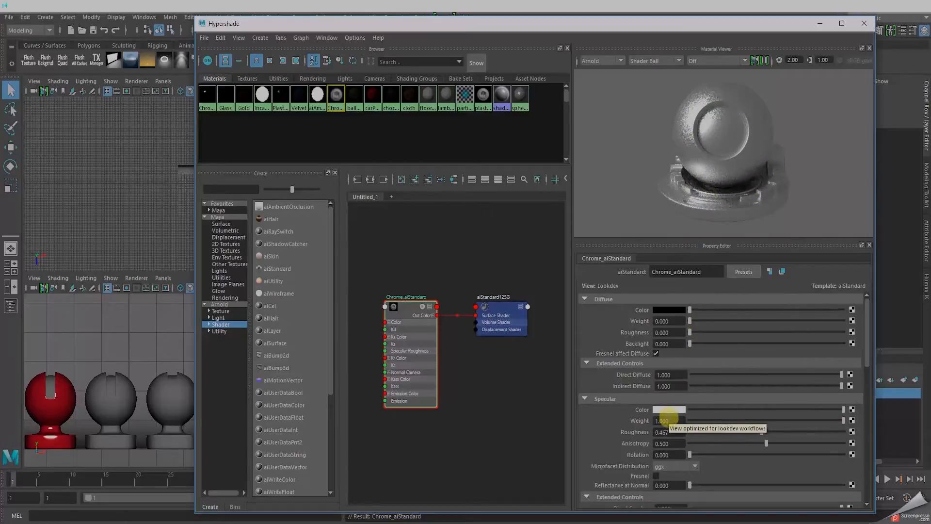
click(762, 434)
drag(763, 434, 674, 438)
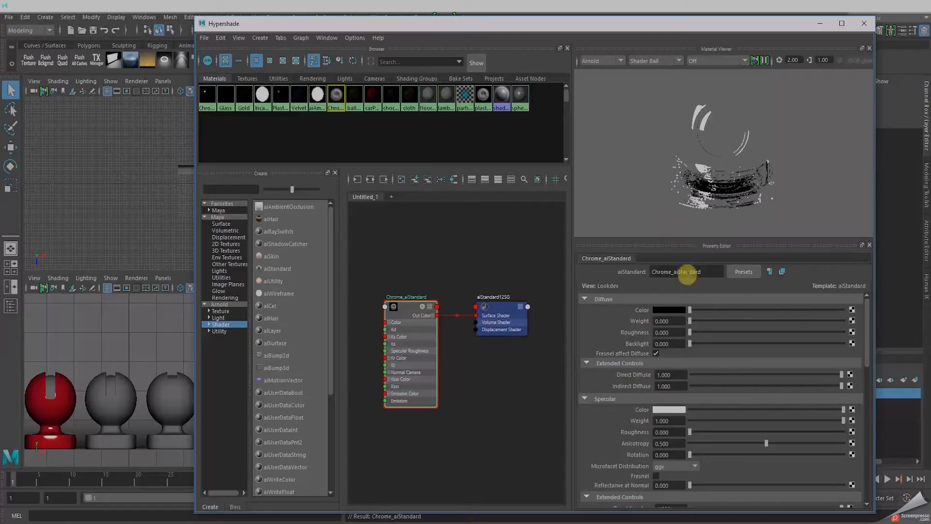
click(655, 477)
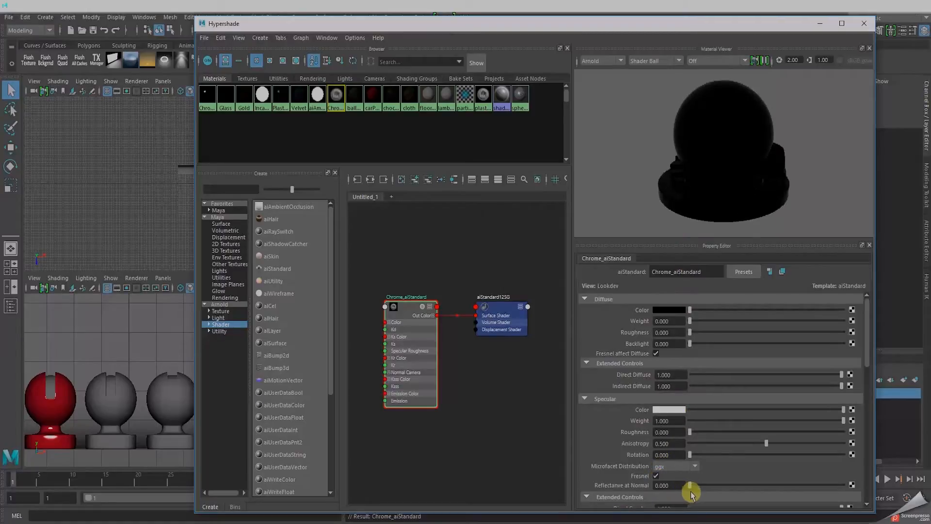
drag(689, 484, 796, 483)
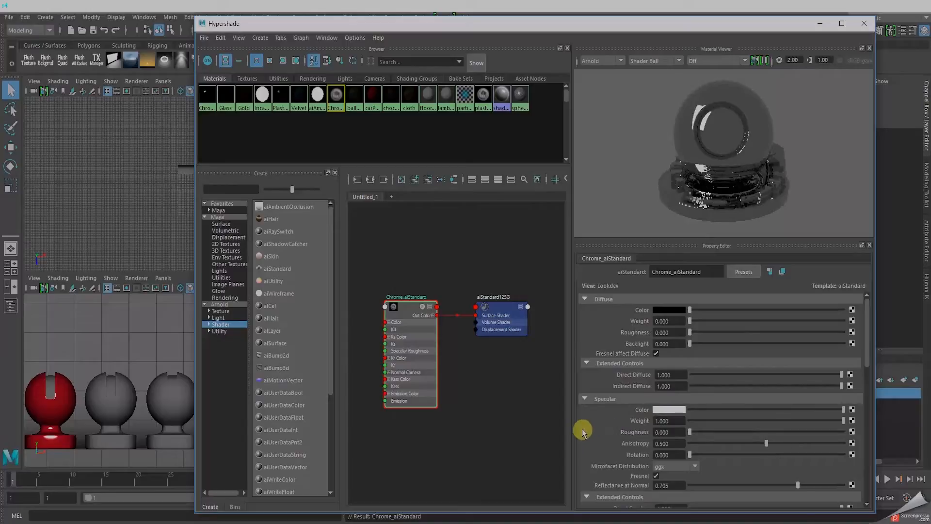
Examine the chrome shader's Internal Reflections option and its remaining attributes from Reflection through Emission and Caustics
scroll(616, 430, down, 4)
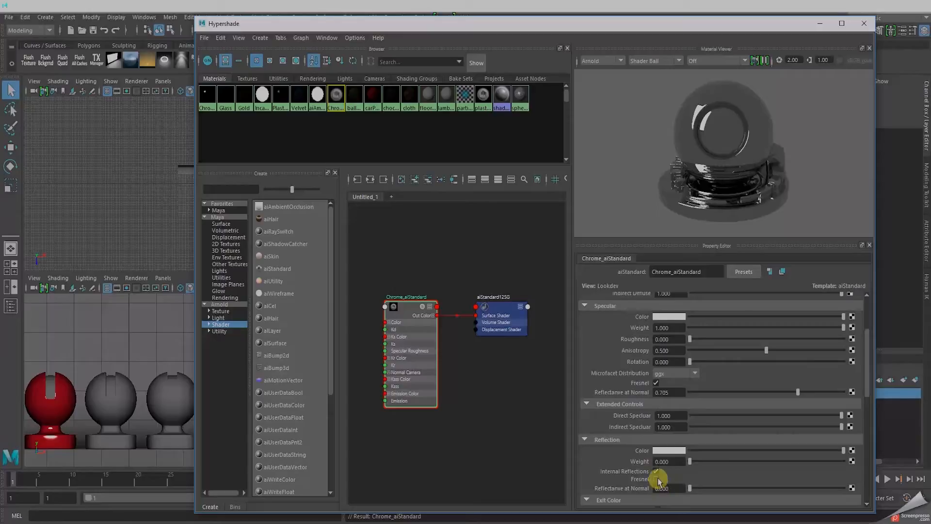
click(656, 471)
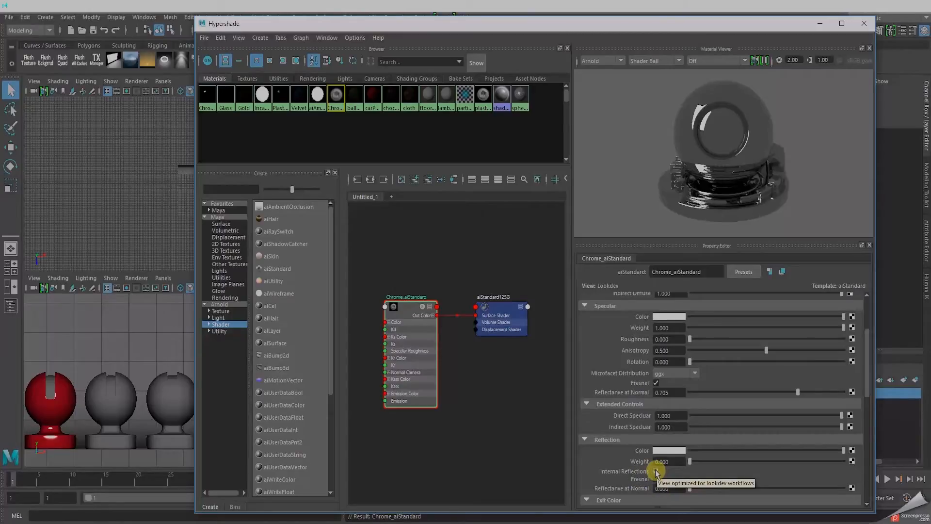
click(656, 472)
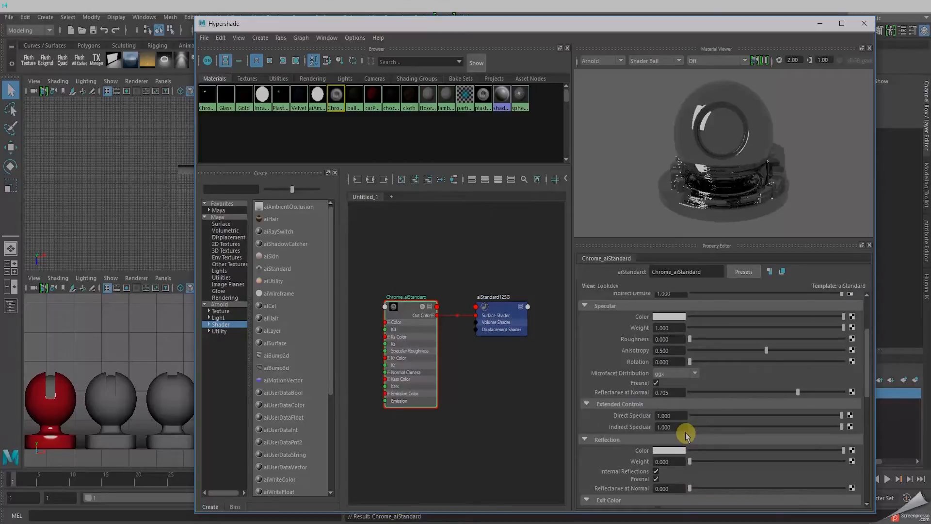
scroll(685, 432, down, 9)
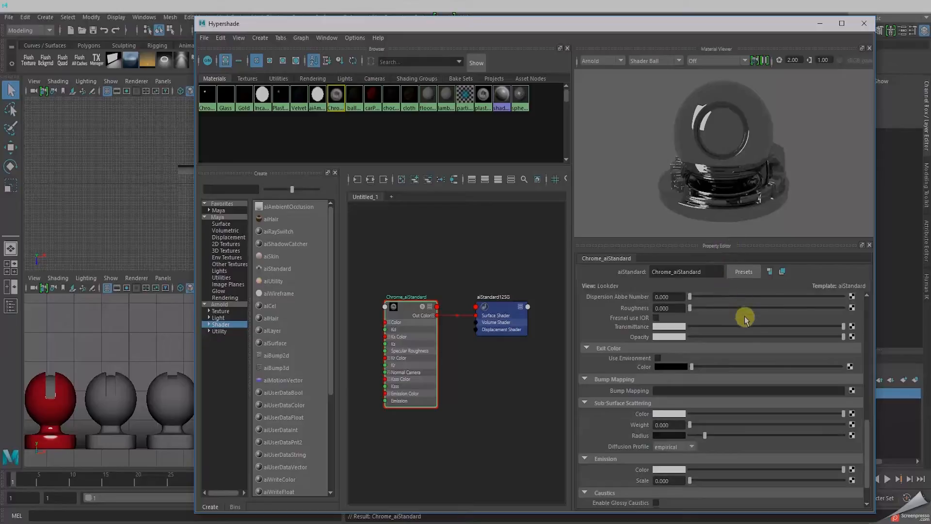
scroll(736, 350, up, 1)
scroll(735, 350, up, 3)
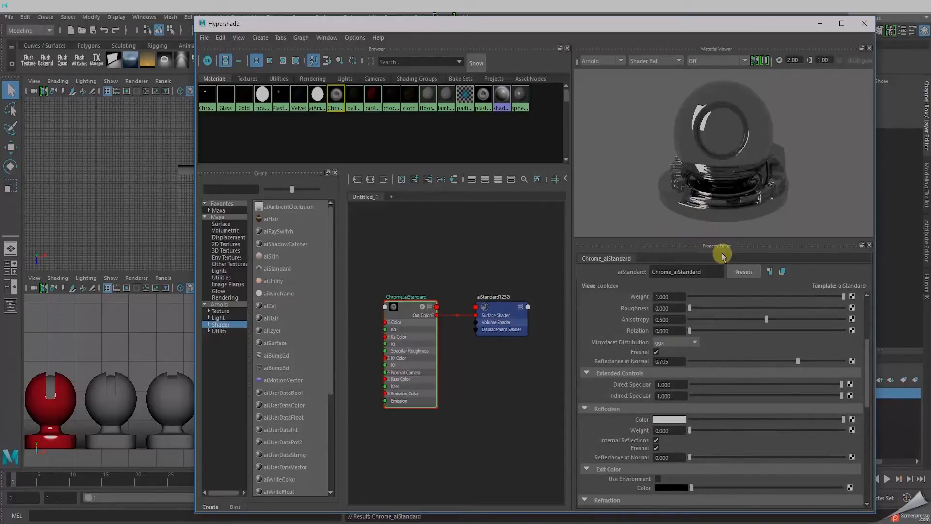
scroll(727, 297, up, 4)
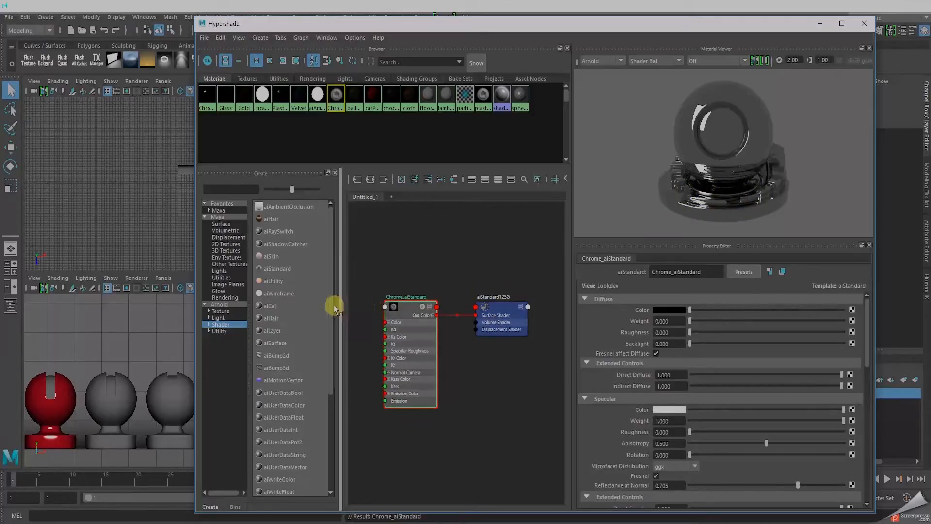
Create a third aiStandard shader, graph only its own connections, and rearrange its shader and shading group nodes in the work area
click(288, 268)
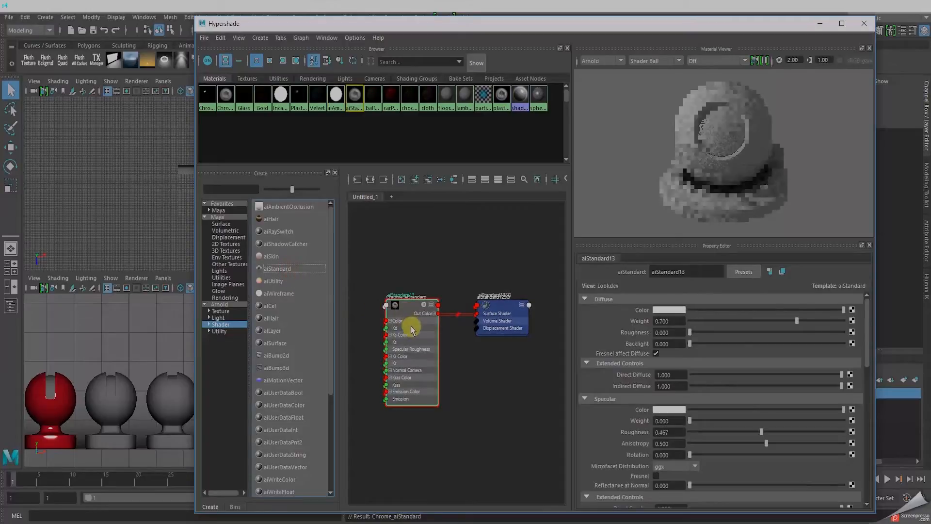
drag(410, 328, 408, 261)
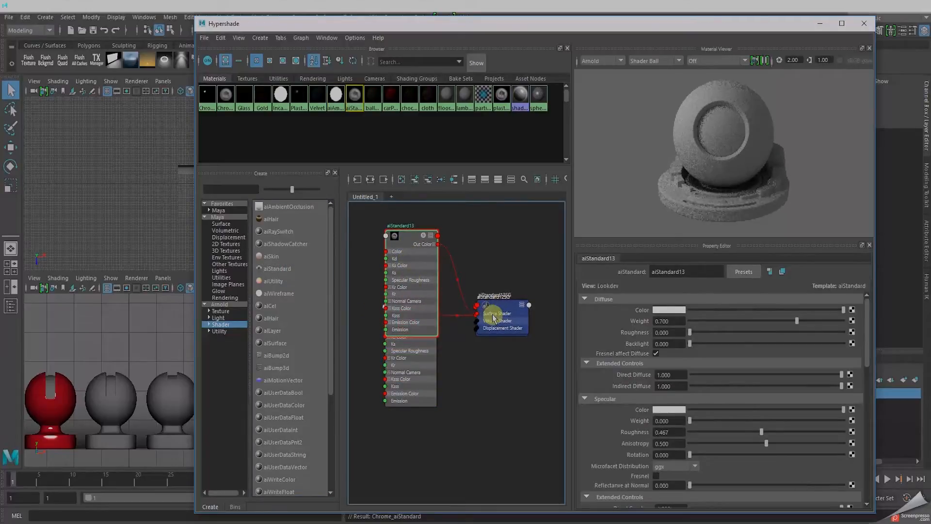
drag(491, 314, 483, 275)
click(416, 270)
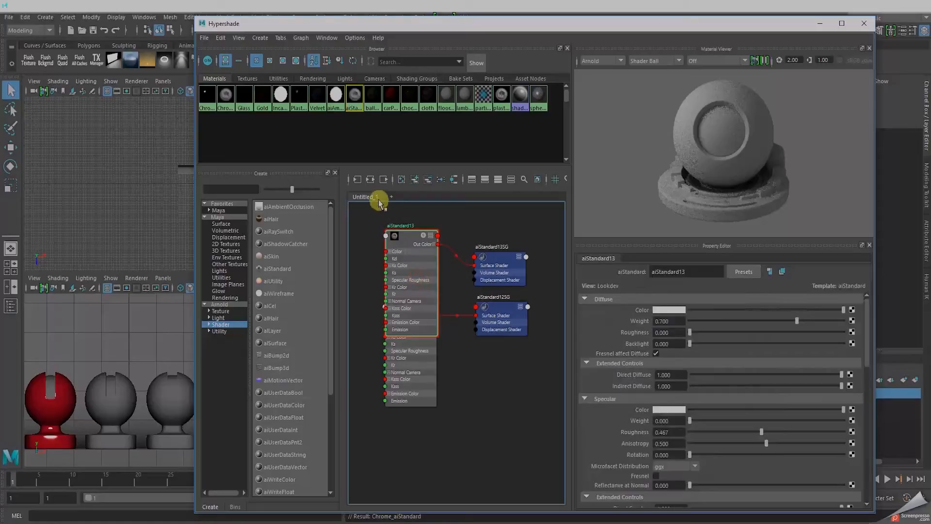
click(370, 179)
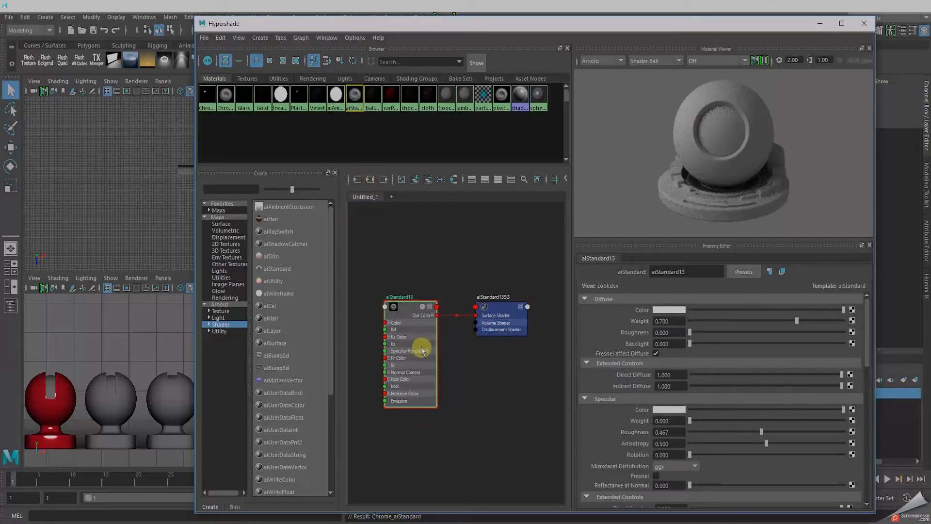
drag(415, 349, 413, 318)
drag(475, 313, 483, 290)
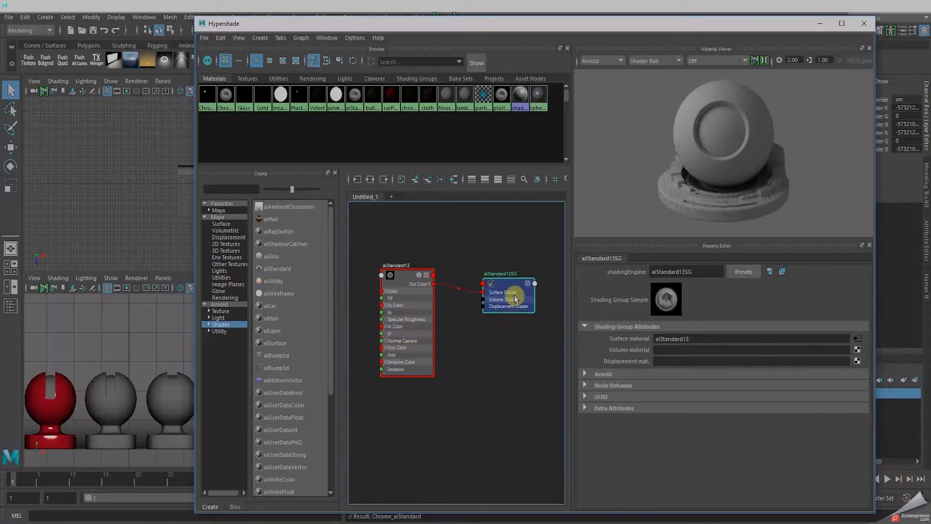
click(430, 320)
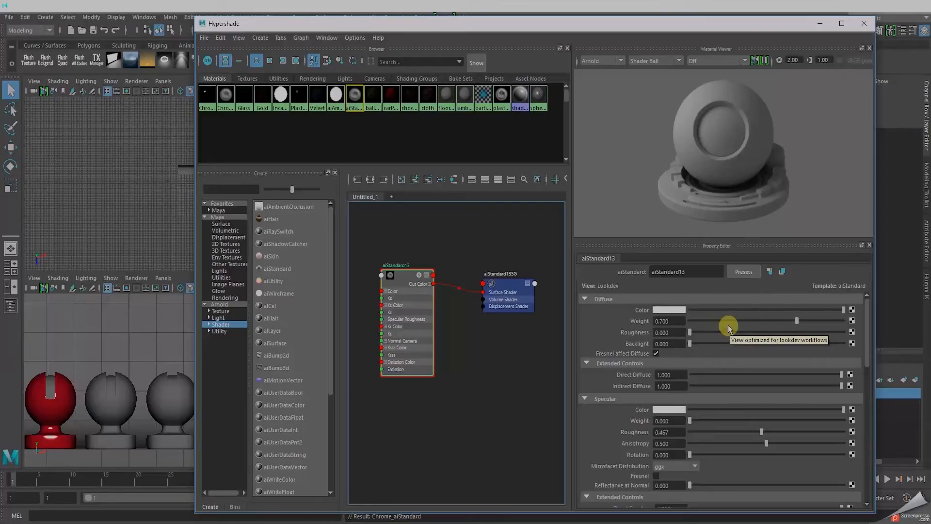
Set the new shader's diffuse color to R 8.0, G 5.0 and B 0
click(673, 311)
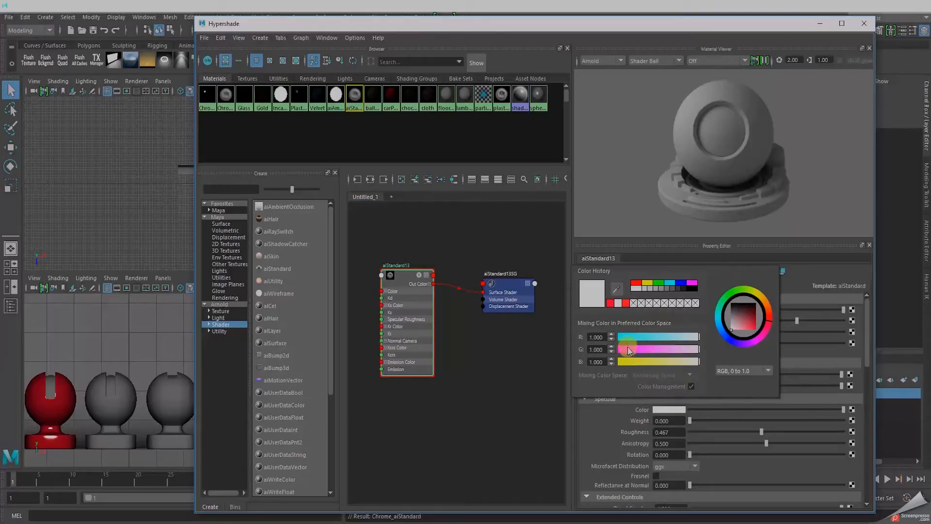
double_click(596, 336)
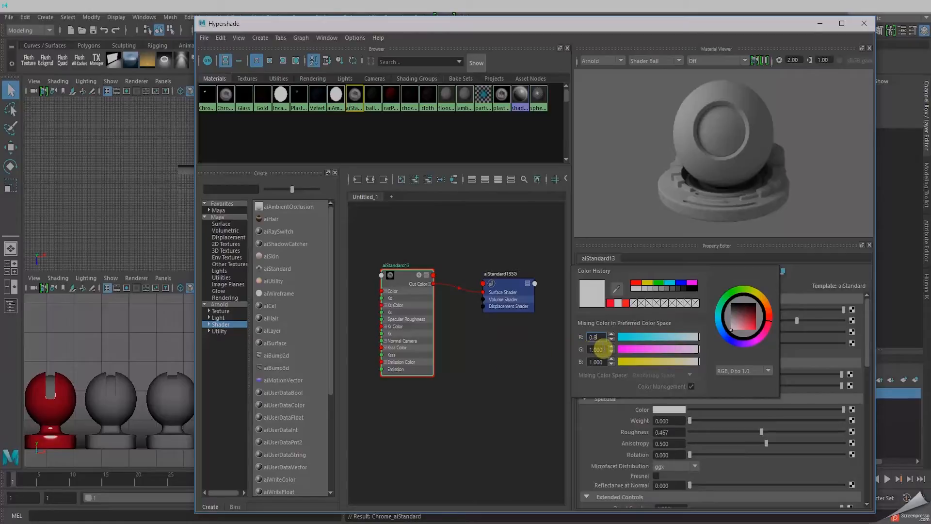
drag(604, 350, 578, 349)
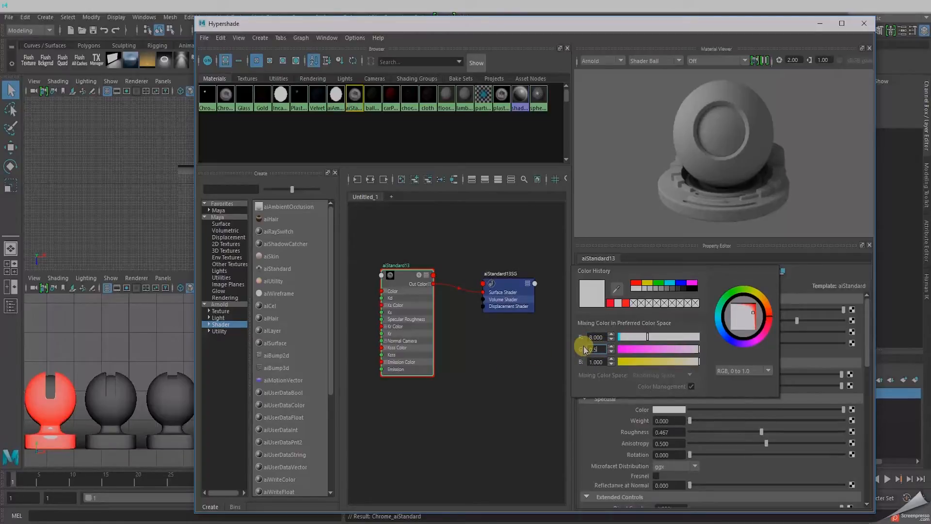
text(8.5)
key(Return)
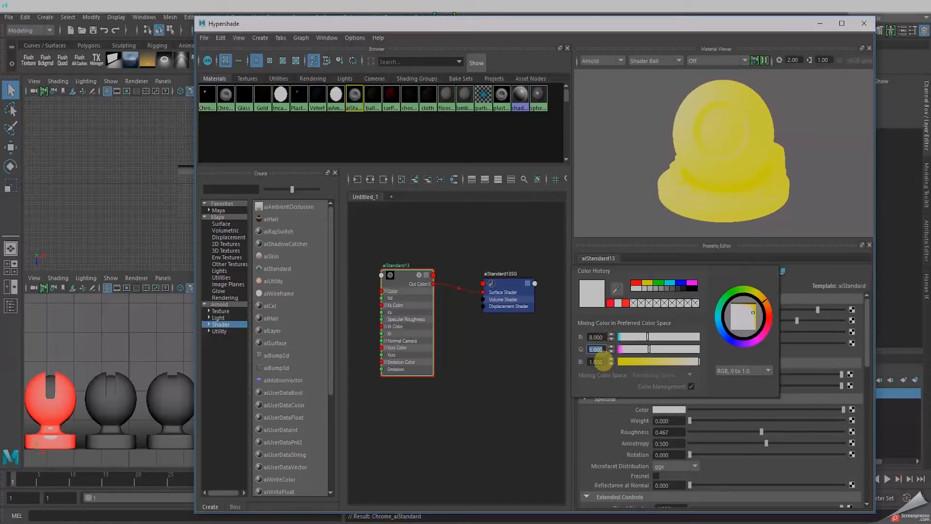
click(601, 361)
text(0)
key(Return)
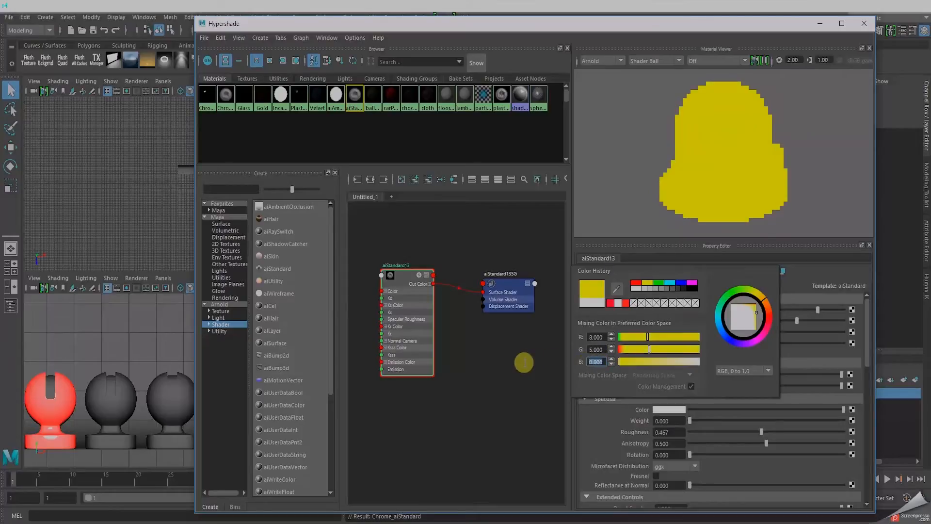
Correct the diffuse color's red value to 0.8 and its green value to 0.5
click(601, 349)
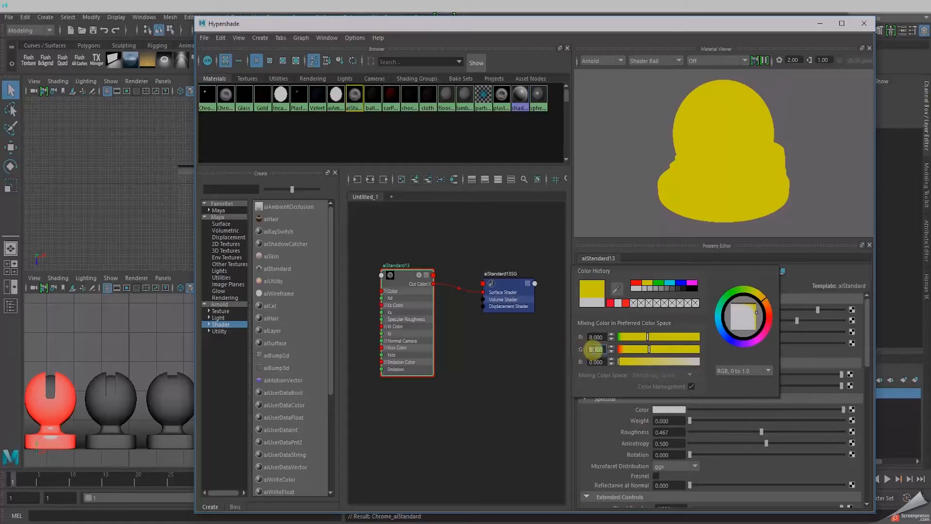
click(598, 336)
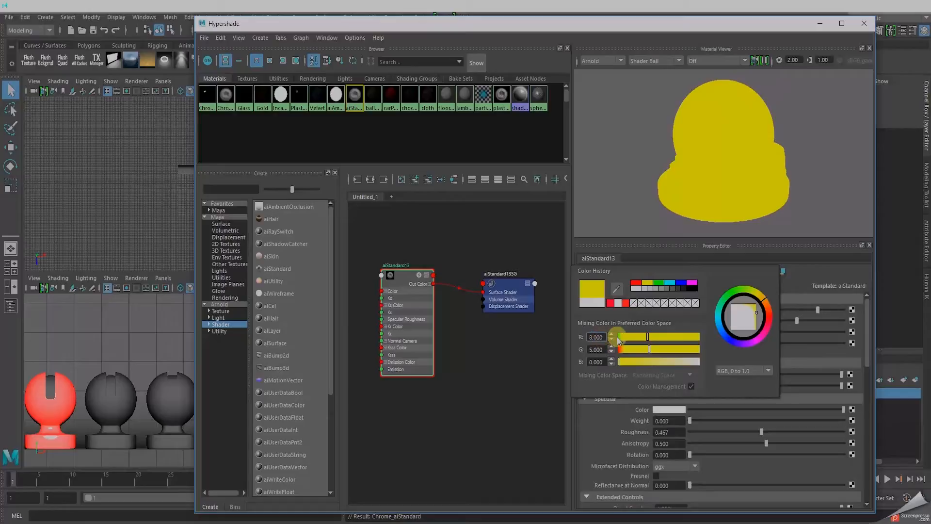
double_click(599, 336)
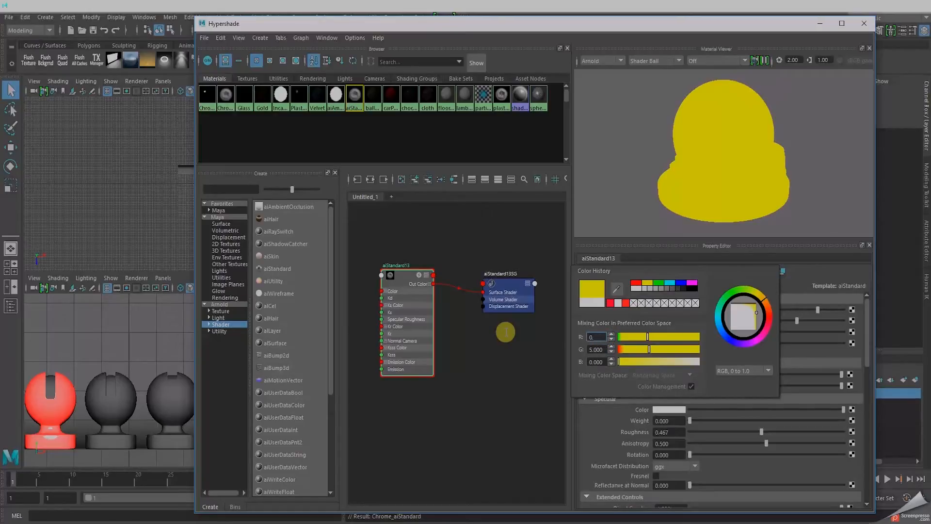
text(0.8)
double_click(596, 349)
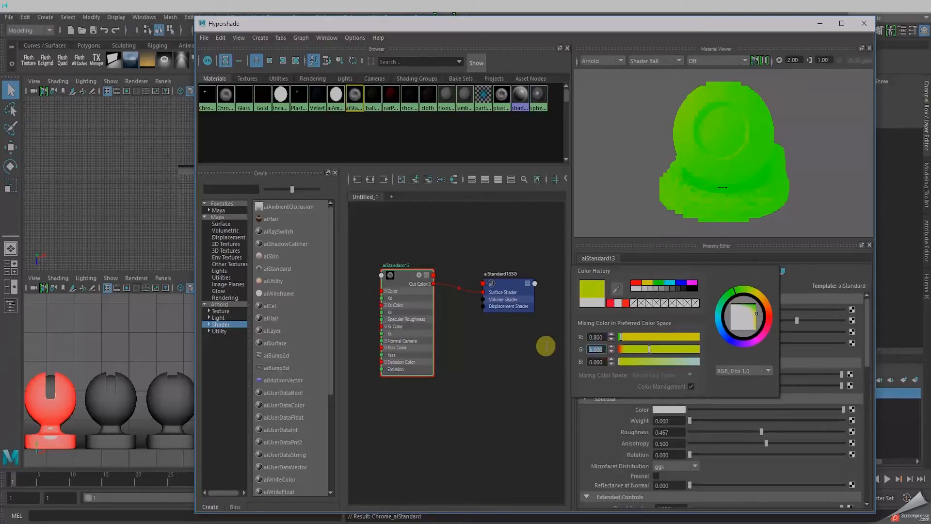
text(0.5)
key(Return)
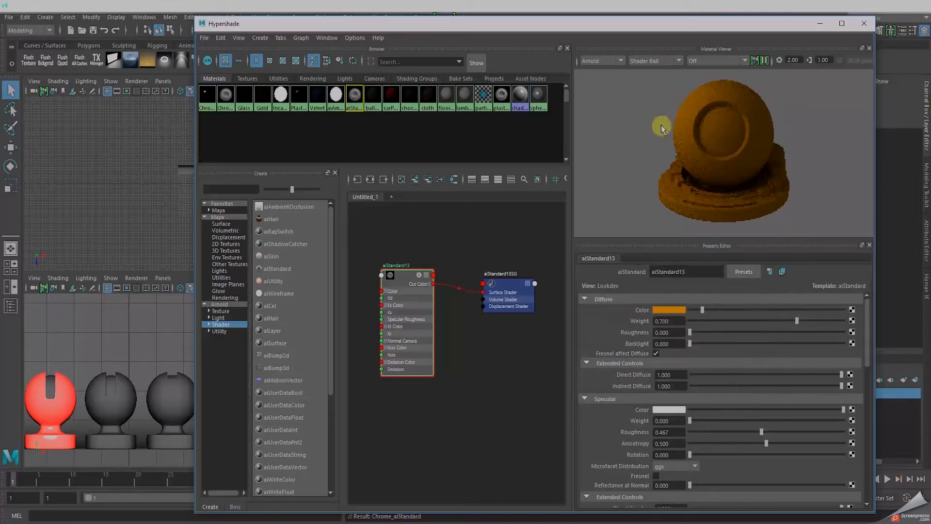
Fine-tune the orange diffuse color to about R 0.835 and G 0.475
click(674, 315)
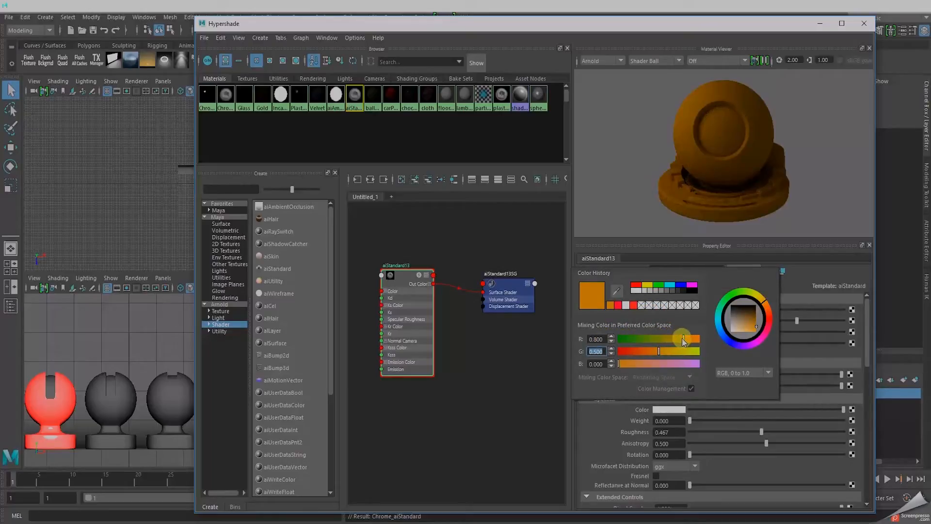
drag(683, 339, 684, 339)
drag(659, 349, 656, 349)
drag(656, 350, 657, 350)
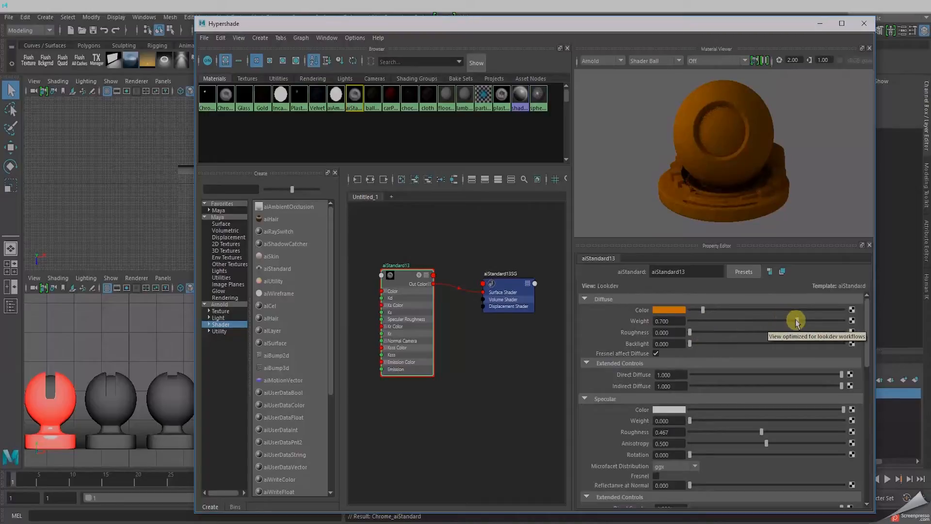
Set the orange shader's diffuse weight to 0.6 and its diffuse roughness to about 0.425
drag(681, 321, 626, 320)
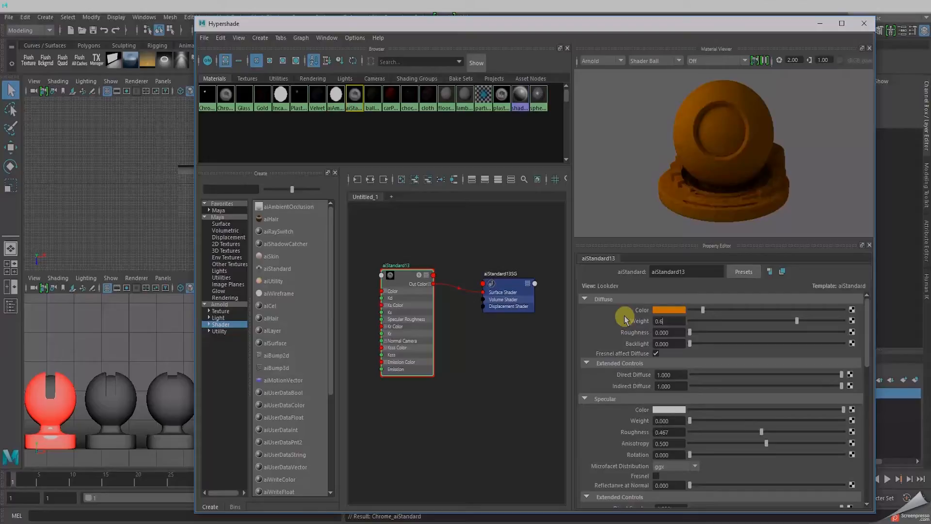
text(0.6)
key(Return)
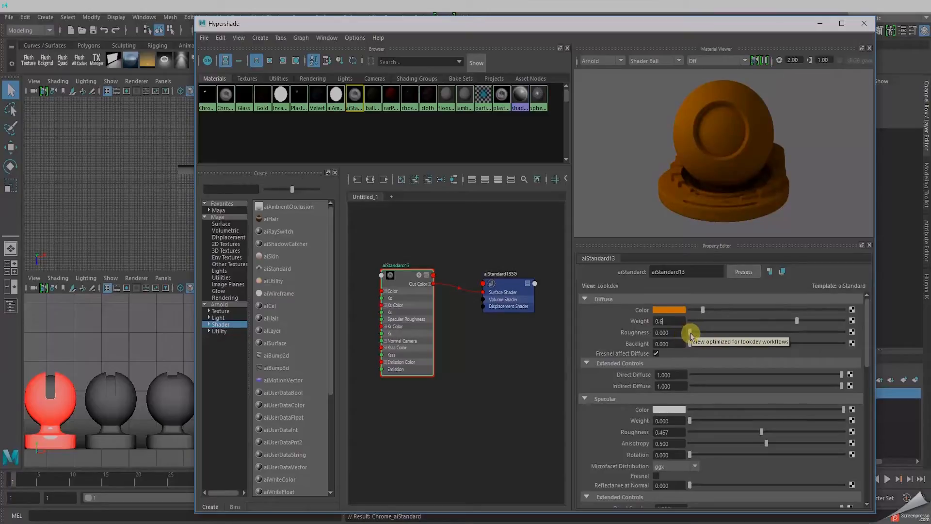
drag(691, 334, 762, 333)
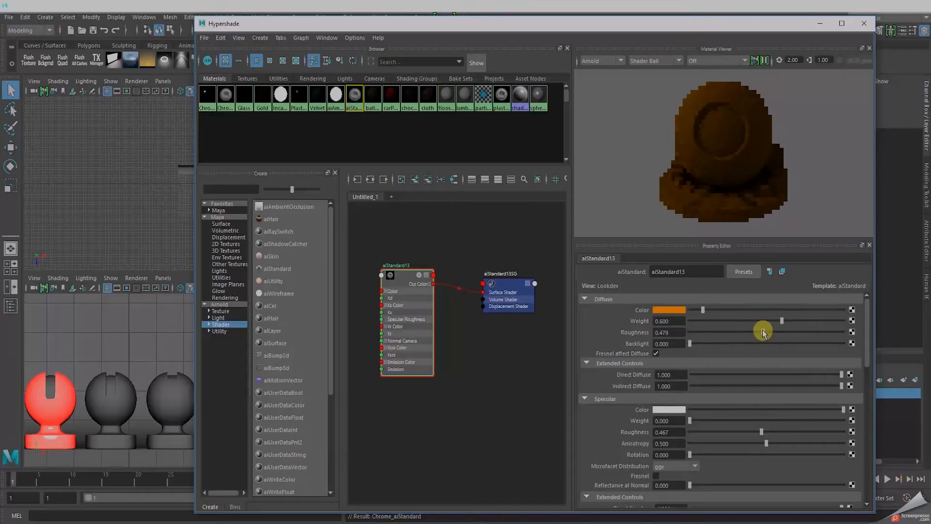
drag(763, 333, 754, 332)
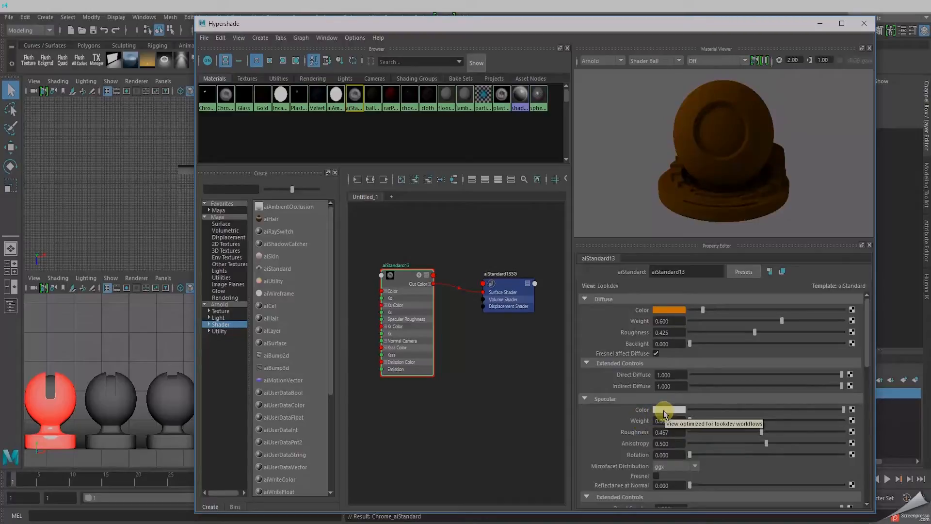
Set the orange shader's specular color to about R 1.0, G 0.823 and B 0.620, starting from the recent orange color
click(664, 411)
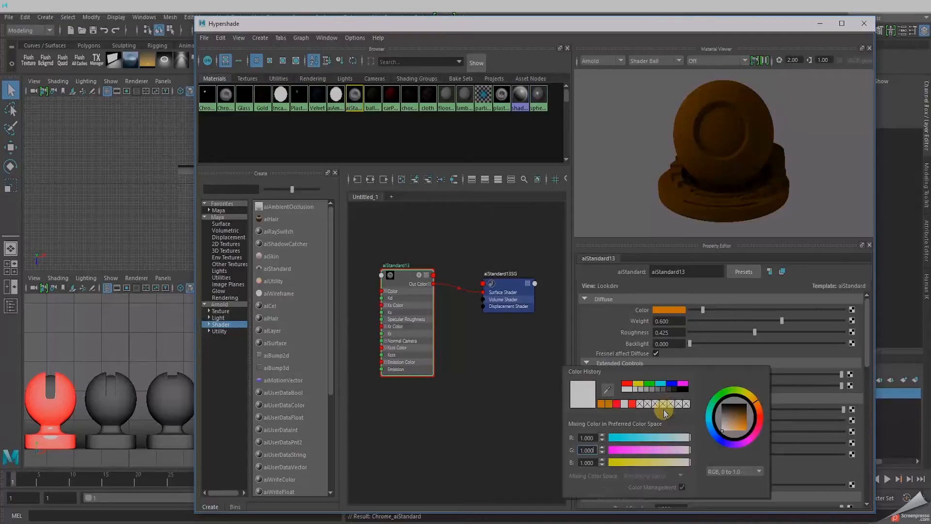
click(599, 403)
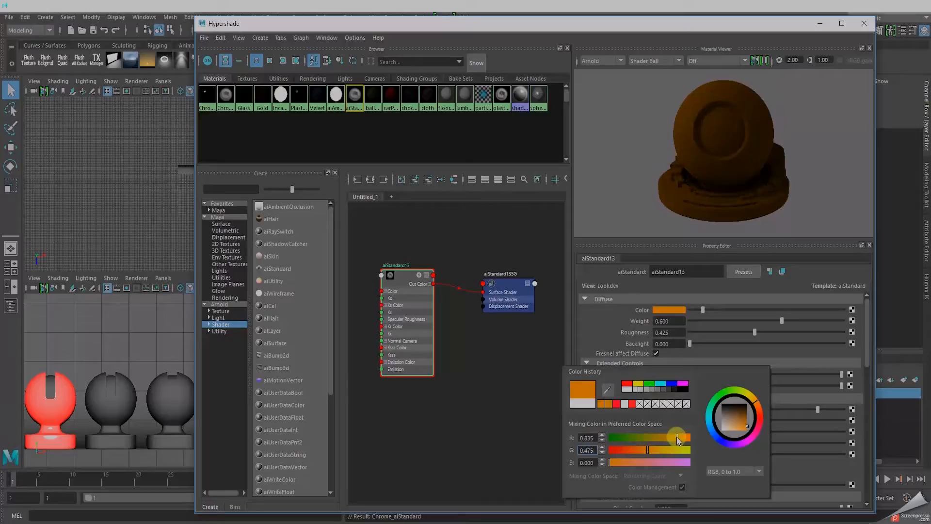
drag(677, 437, 691, 437)
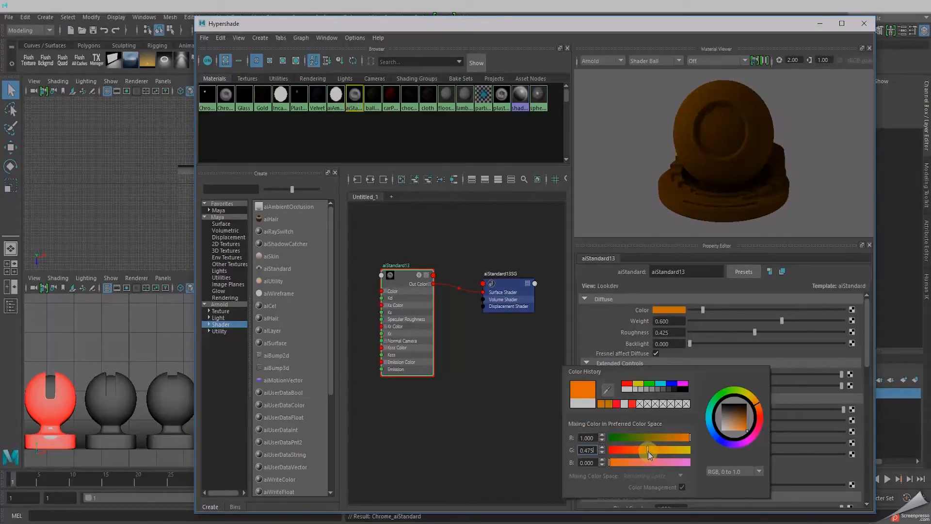
drag(645, 450, 663, 449)
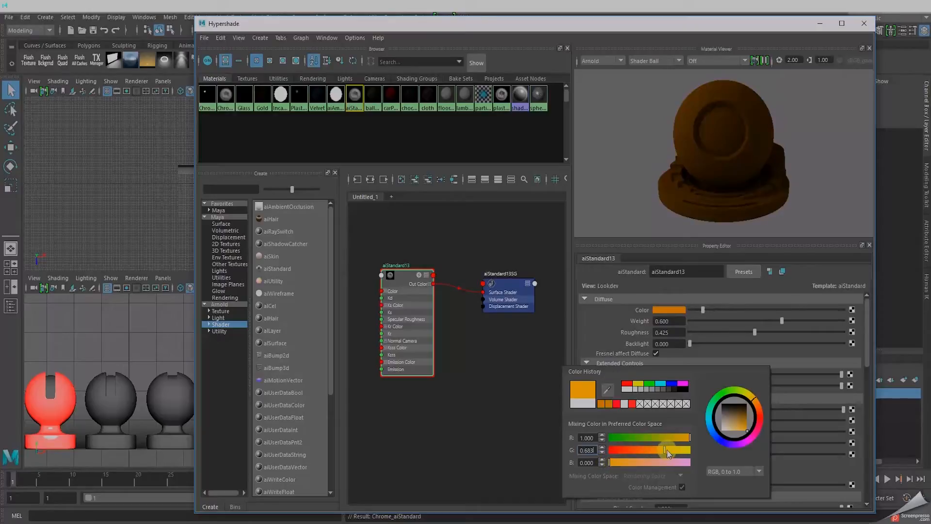
drag(663, 450, 674, 450)
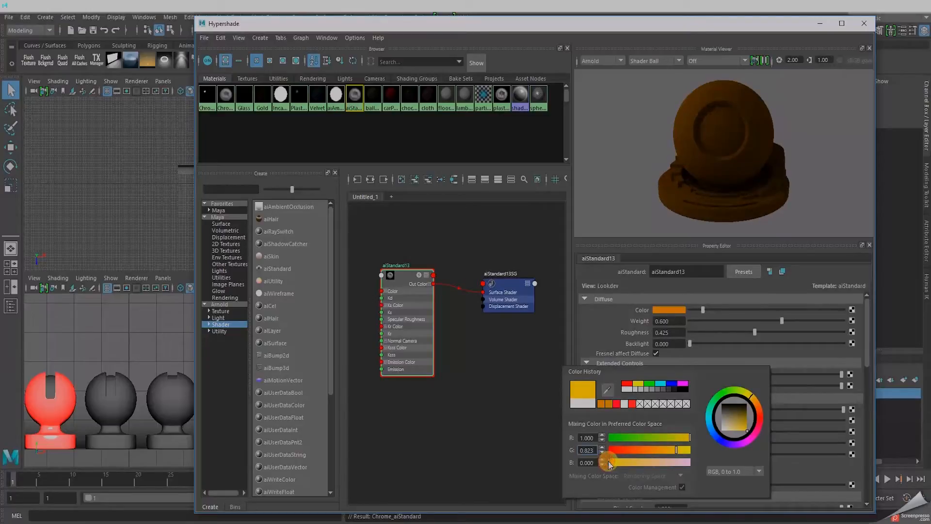
drag(616, 465, 640, 462)
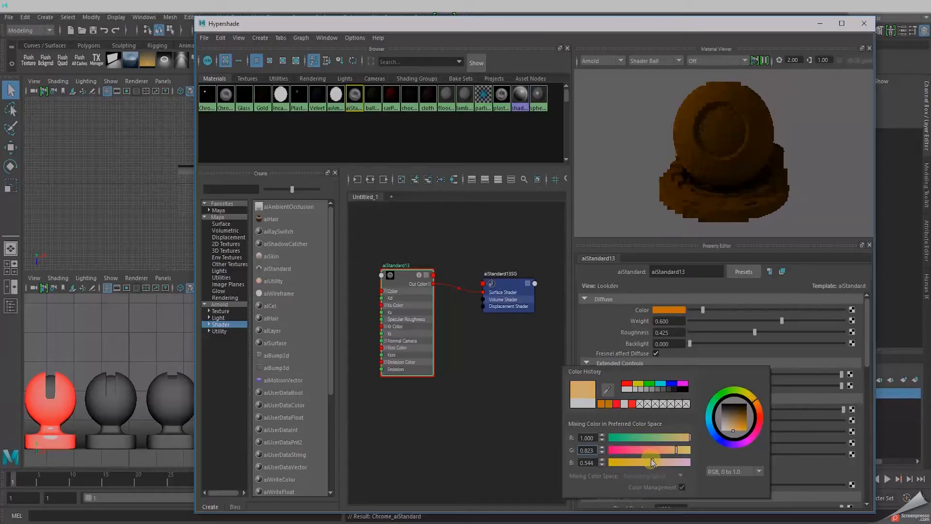
drag(650, 461, 656, 459)
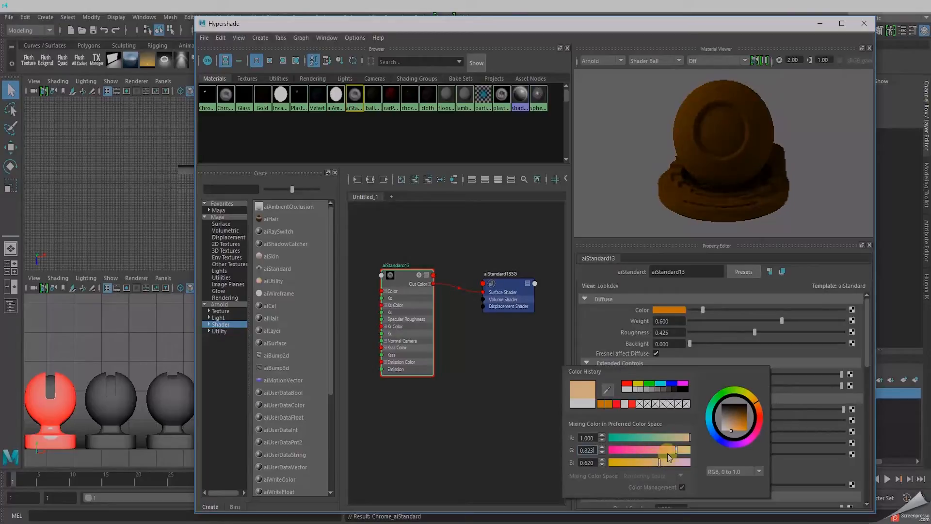
click(584, 324)
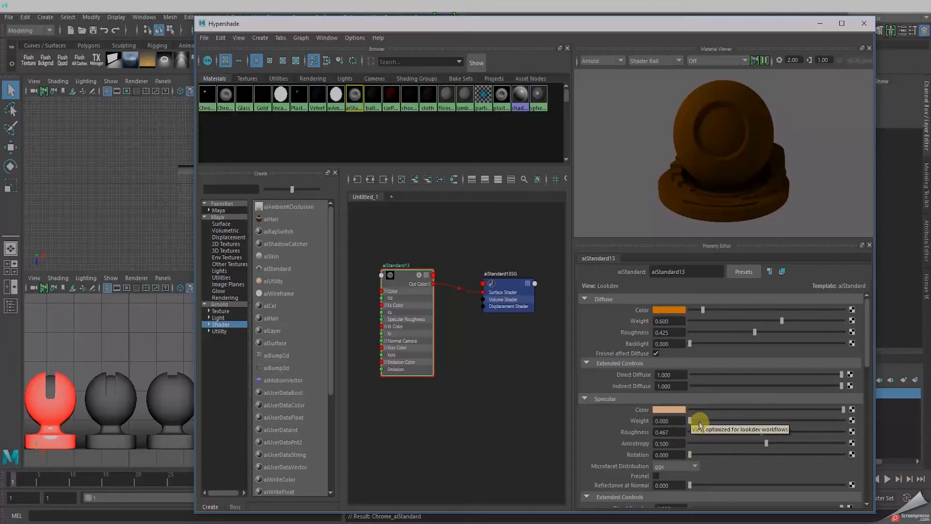
Configure the orange shader's specular with weight about 0.422, roughness about 0.406, Fresnel enabled and Reflectance at Normal 1.0
drag(690, 420, 753, 415)
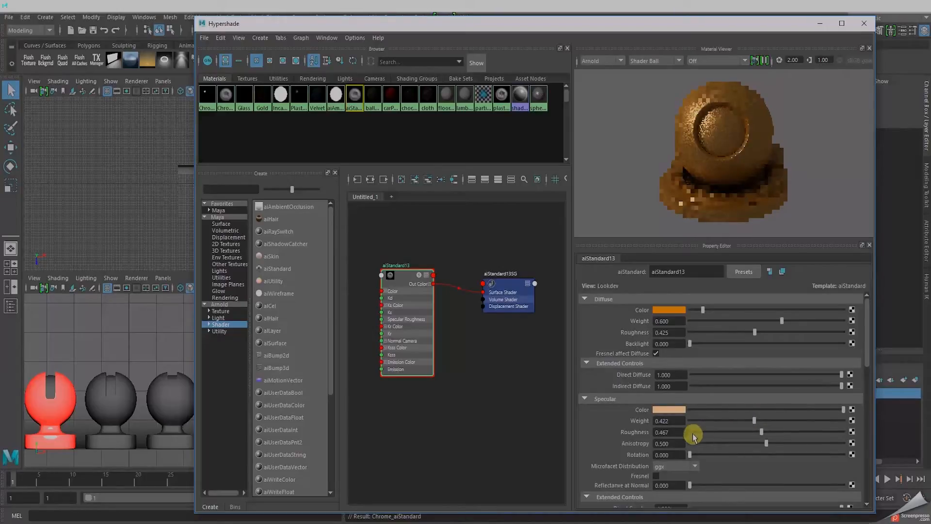
drag(762, 431, 757, 431)
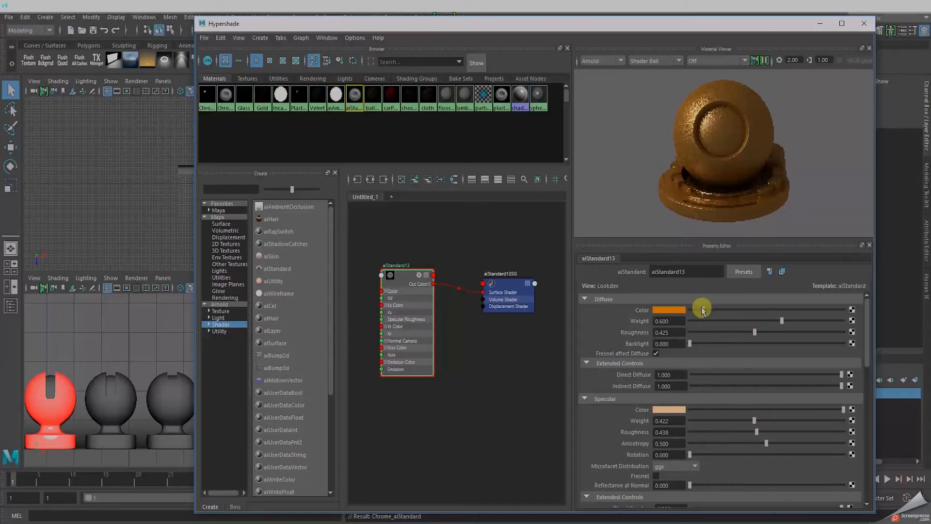
click(656, 476)
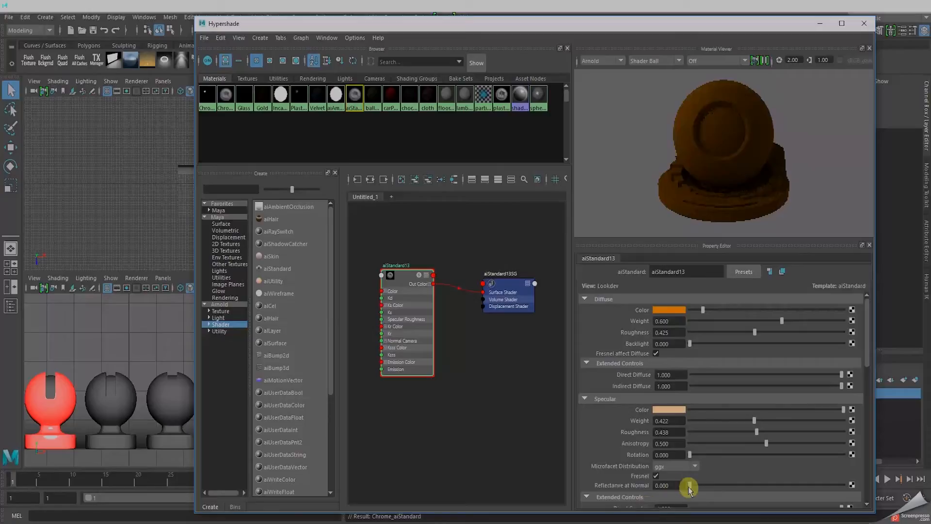
drag(689, 487, 883, 486)
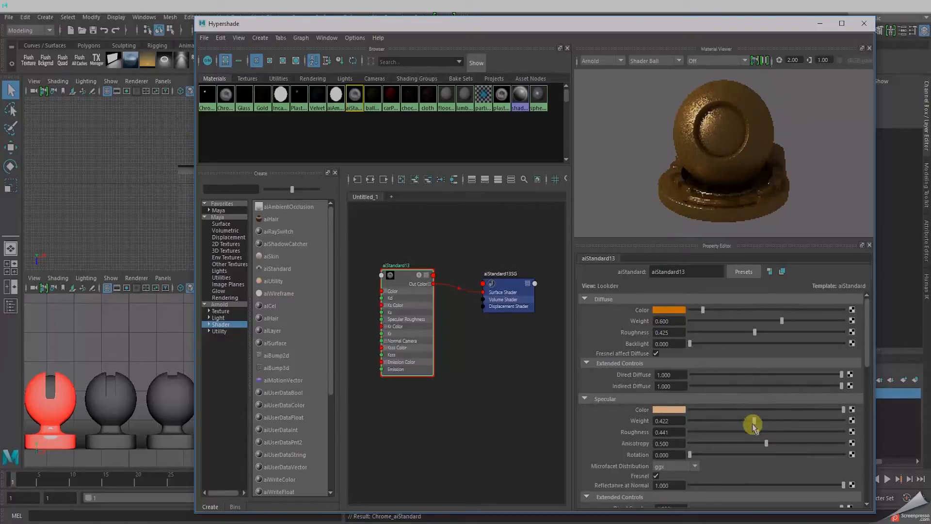
drag(756, 428, 754, 426)
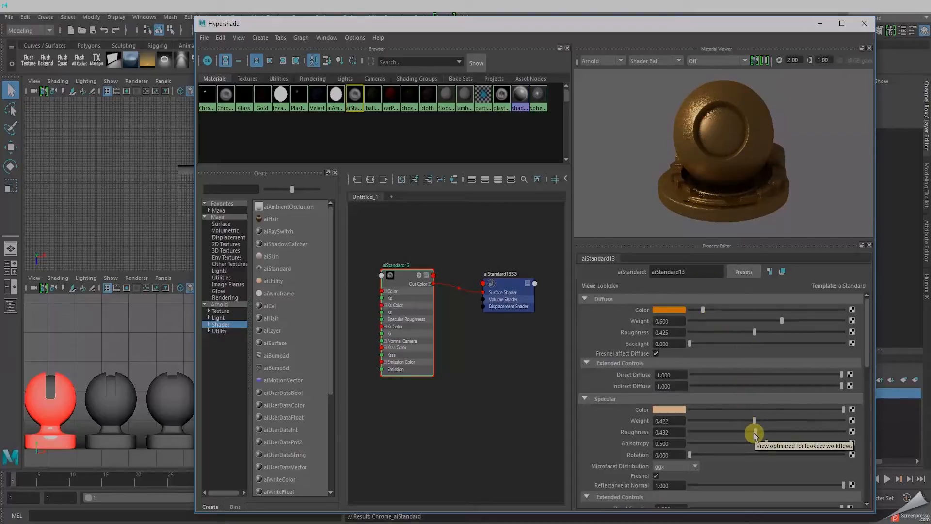
drag(754, 432, 751, 432)
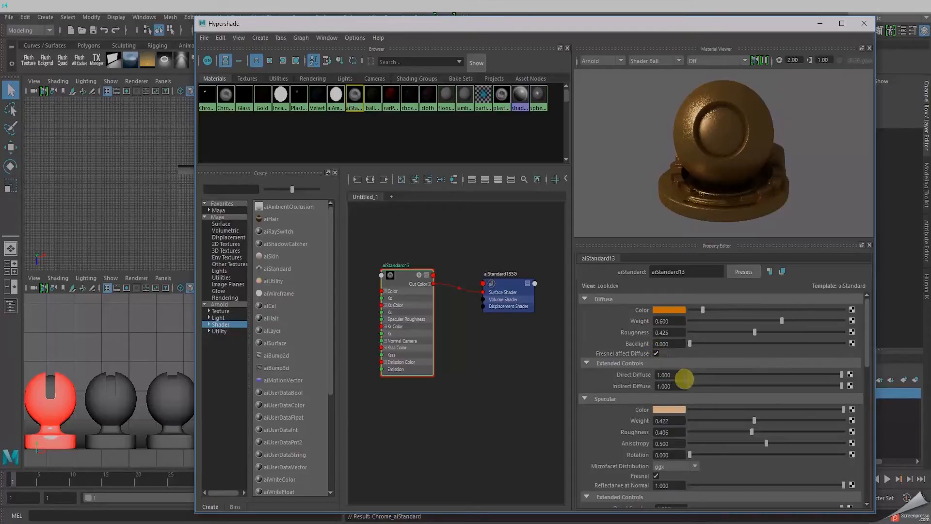
Enable Fresnel for the orange shader's reflection
scroll(681, 379, down, 3)
scroll(685, 382, down, 2)
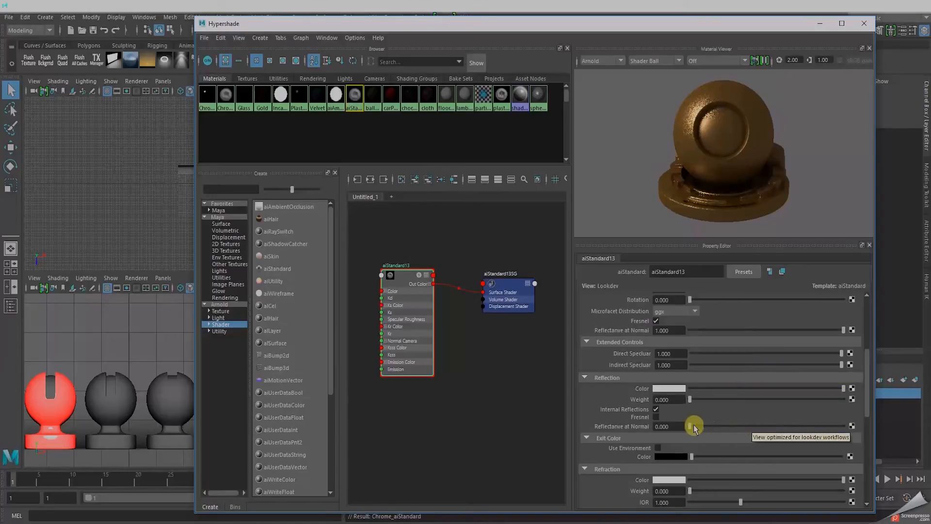
click(657, 418)
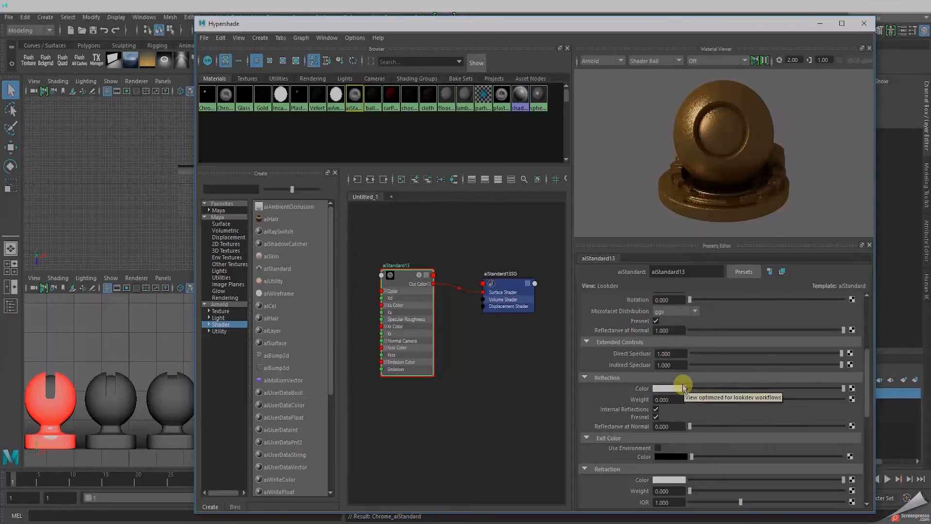
Look through the shader's refraction, bump mapping, sub-surface scattering, emission and caustics settings
scroll(718, 412, down, 3)
scroll(721, 413, down, 3)
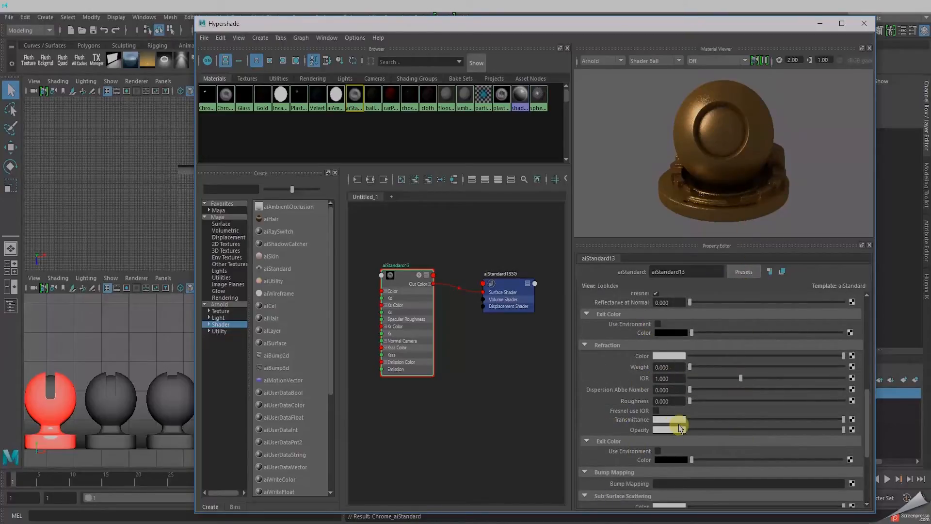
scroll(671, 413, down, 3)
scroll(696, 453, down, 3)
scroll(696, 454, down, 1)
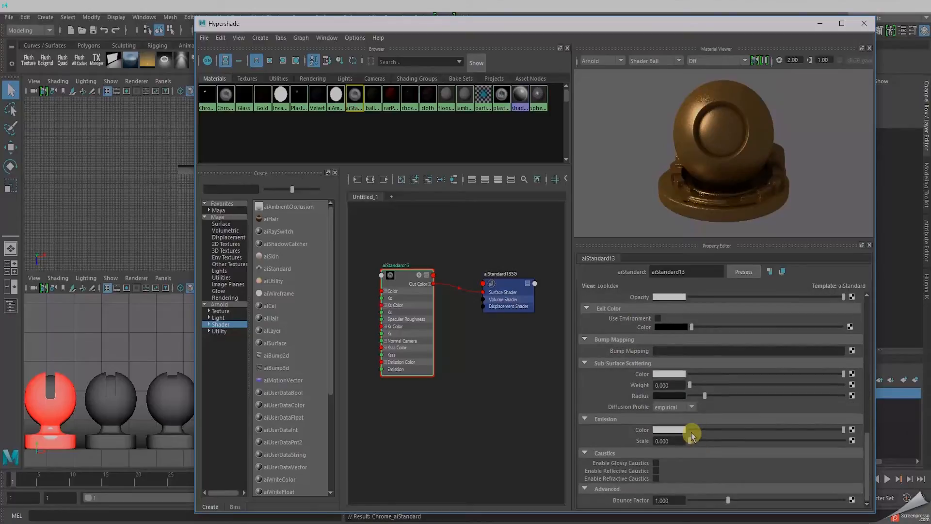
scroll(648, 327, up, 9)
scroll(647, 334, up, 3)
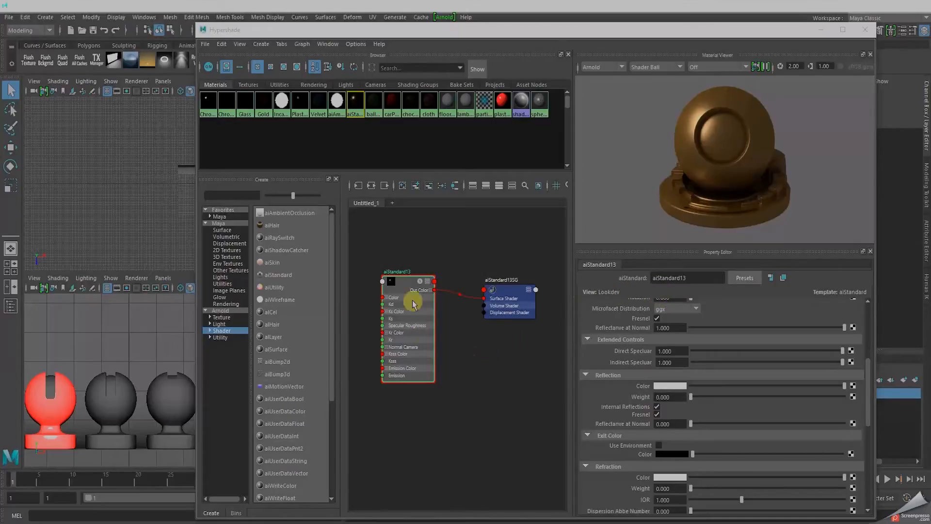
Assign the golden-orange aiStandard13 material to the second shading ball from the left
click(126, 411)
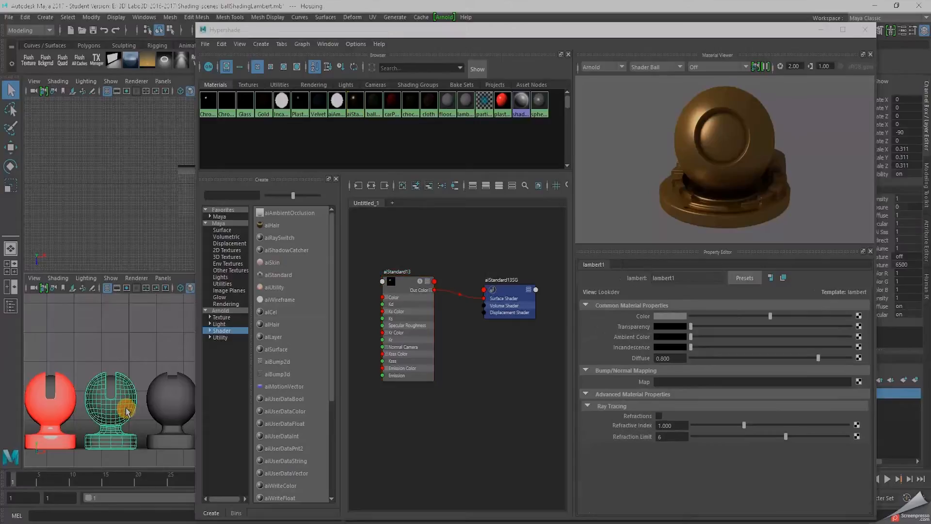
right_click(404, 290)
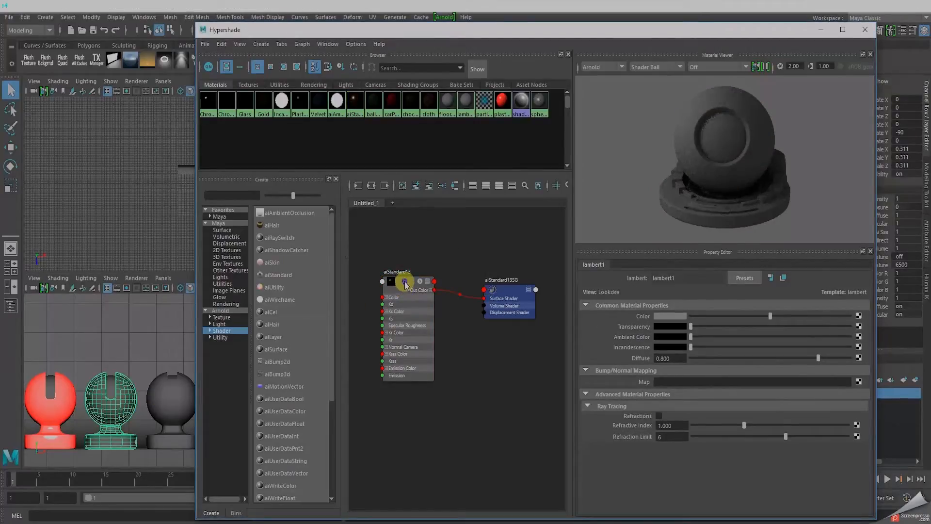
right_drag(405, 284, 405, 256)
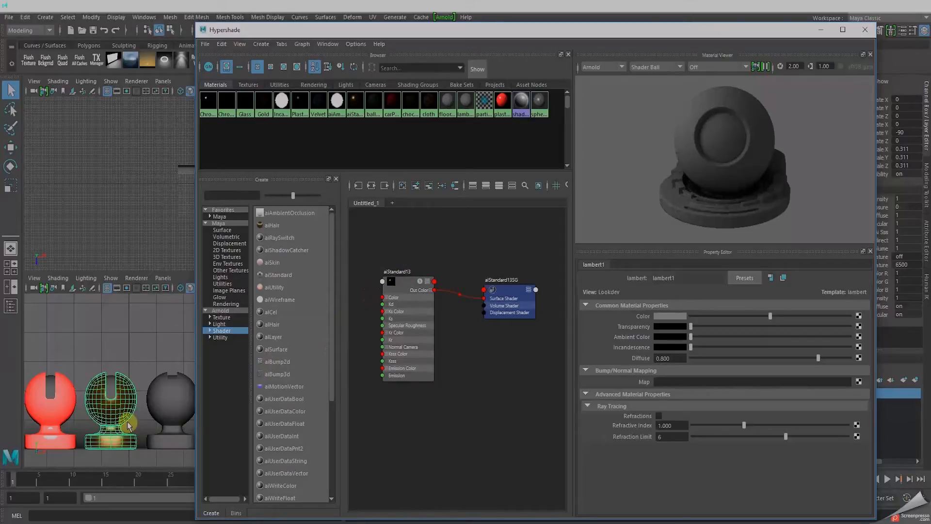
Create a new aiStandard shader and rename it Glass_aiStandard
drag(278, 274, 414, 305)
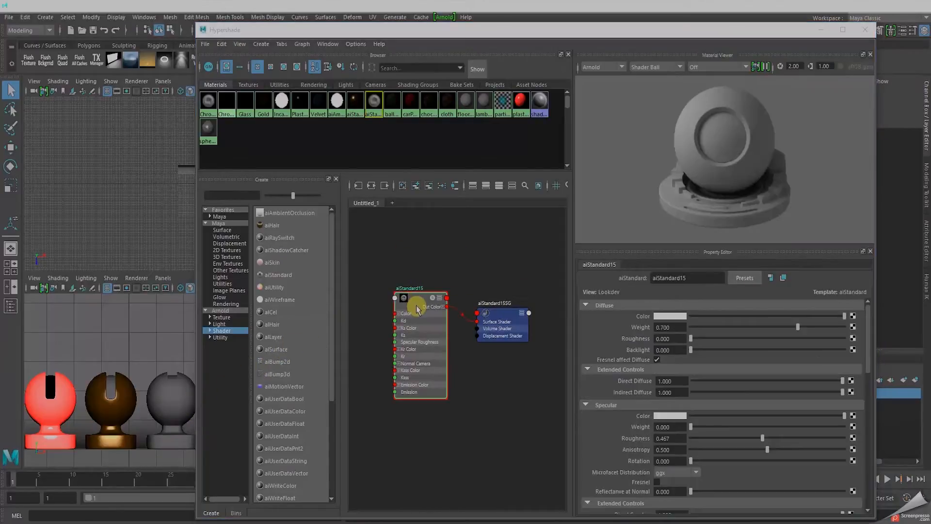
click(417, 309)
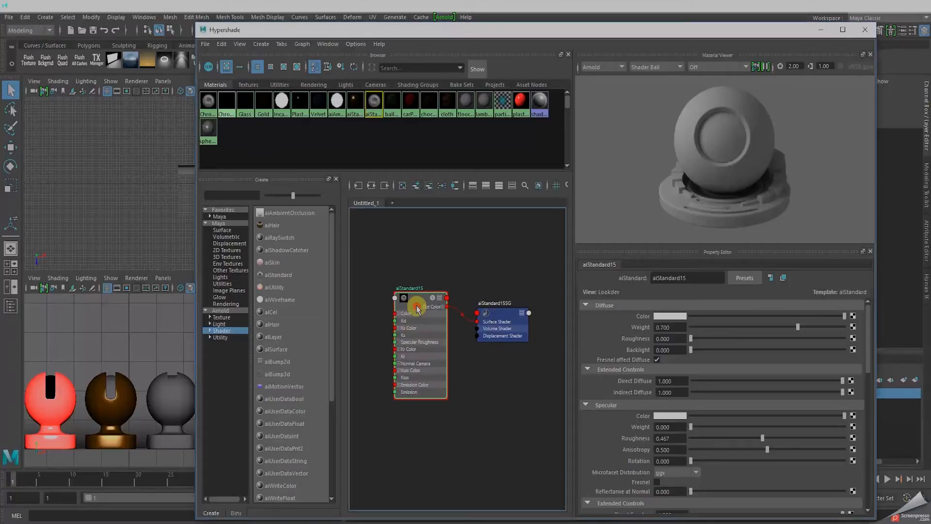
click(652, 278)
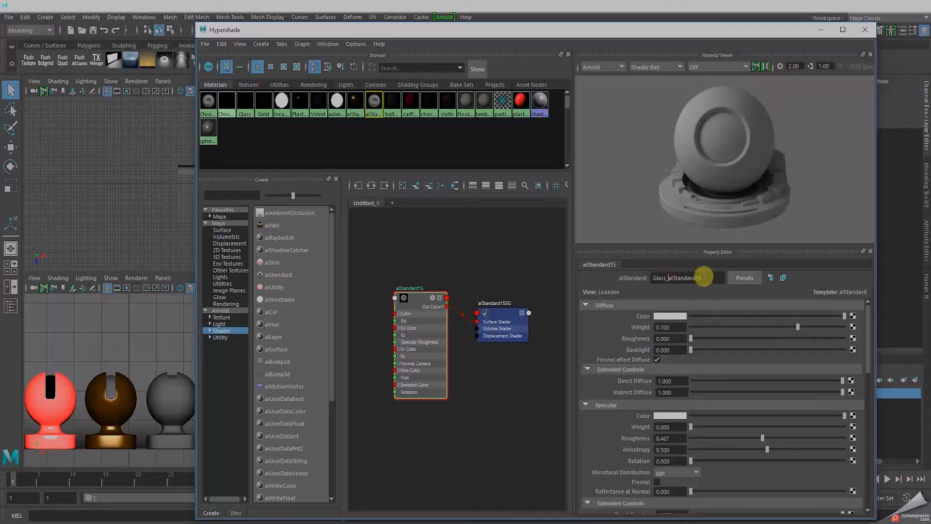
click(699, 278)
key(BackSpace)
key(BackSpace)
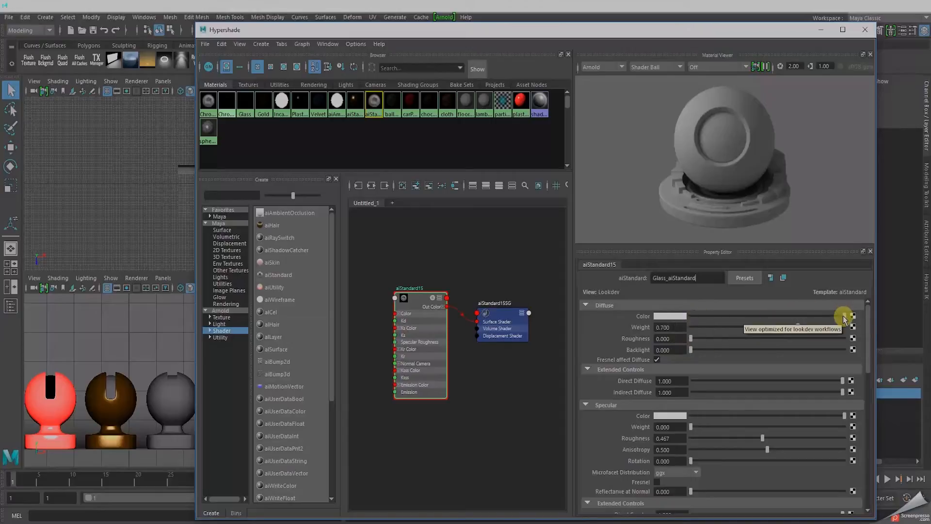
key(Return)
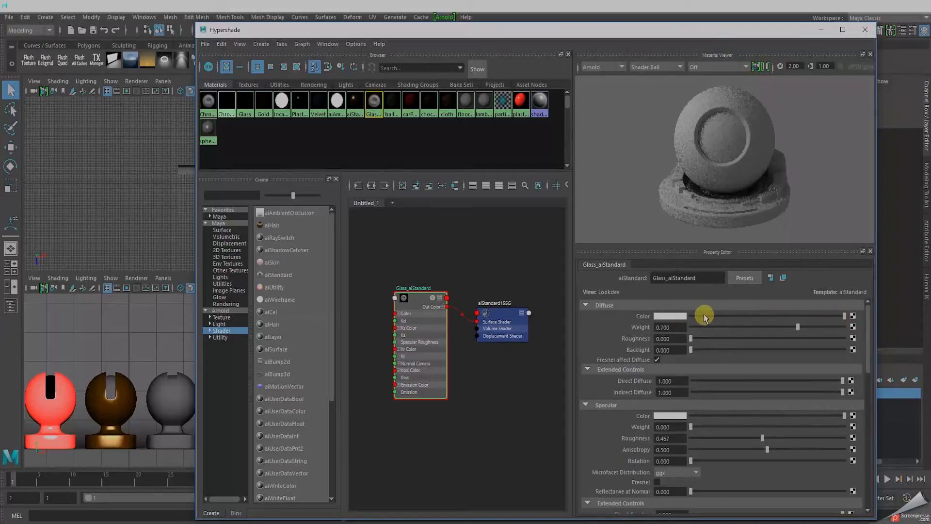
Set the glass shader's diffuse color to black and its diffuse weight to 0
drag(703, 316, 685, 318)
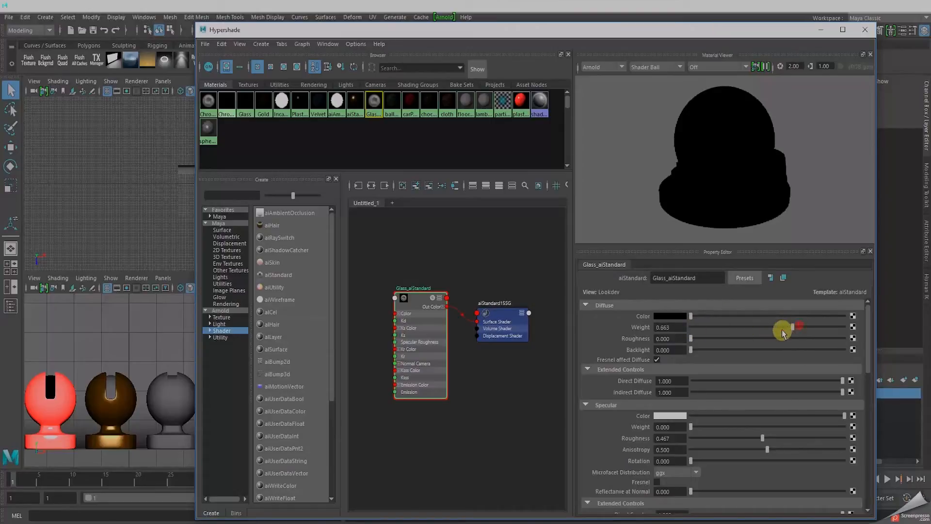
drag(784, 326, 679, 327)
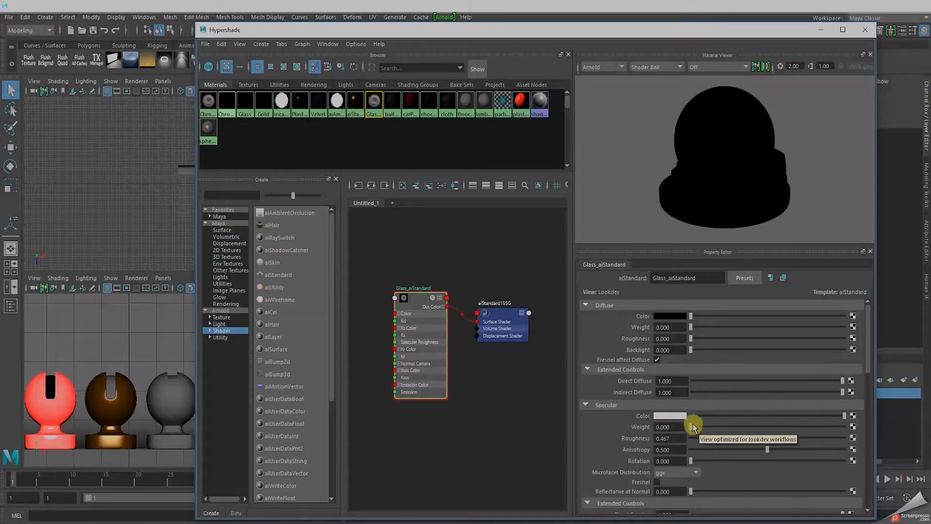
Configure the glass shader's specular with weight 1.0, Fresnel enabled, roughness 0 and anisotropy about 0.479
drag(692, 427, 853, 429)
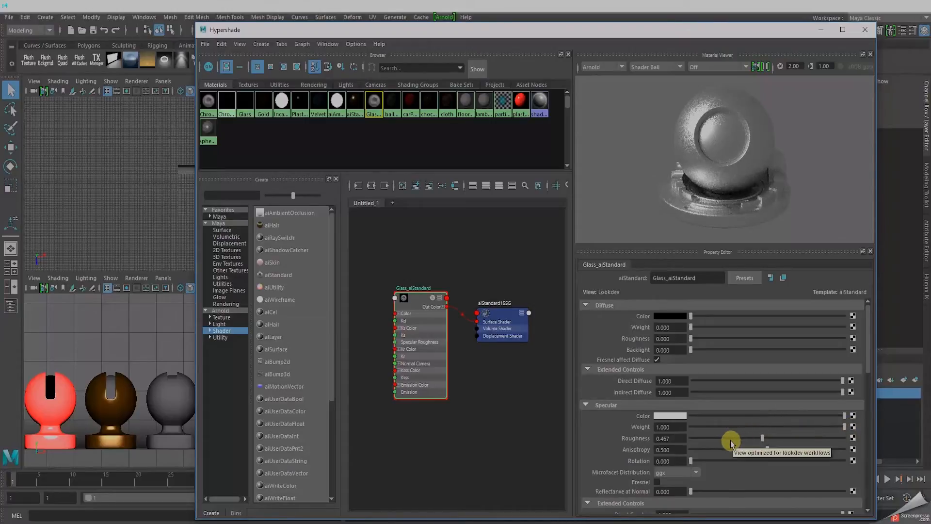
click(656, 482)
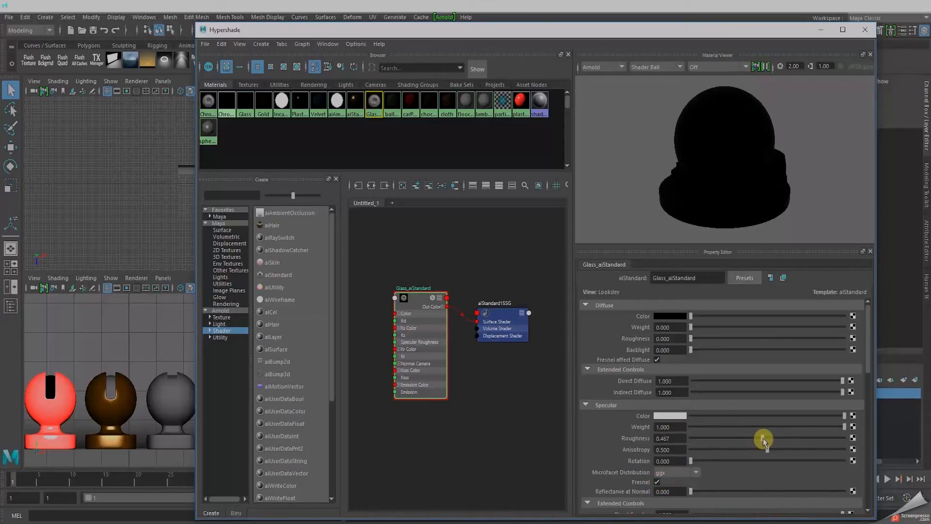
drag(765, 449, 683, 441)
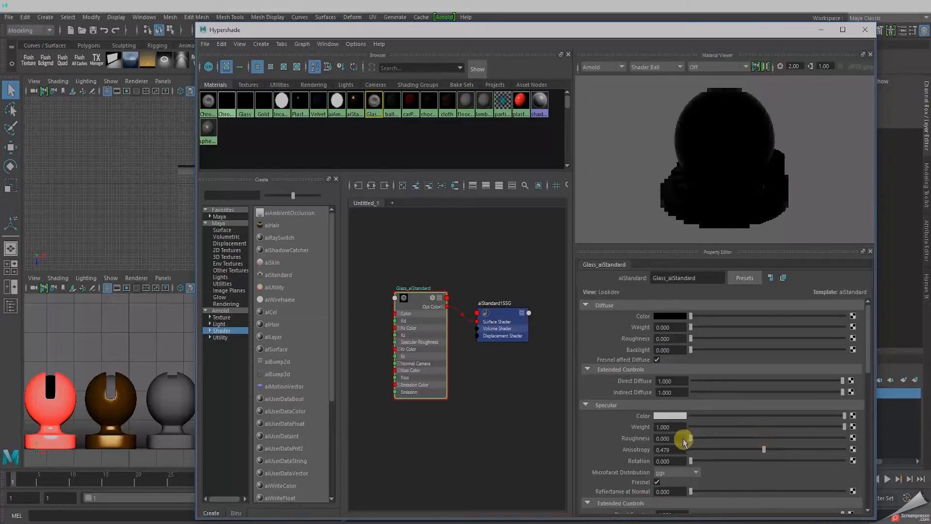
Set the glass shader's refraction IOR to 1.5 and weight to 1.0, and enable Fresnel use IOR
scroll(696, 428, down, 2)
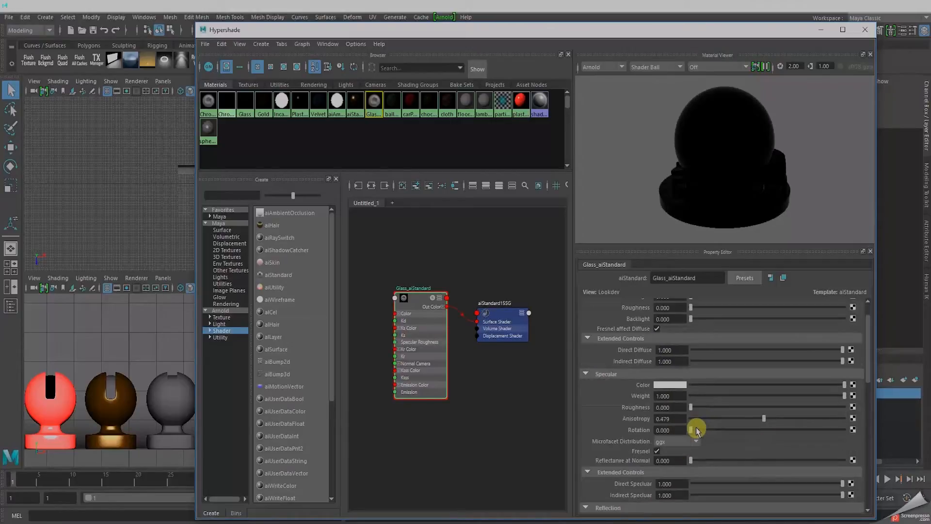
scroll(697, 430, down, 4)
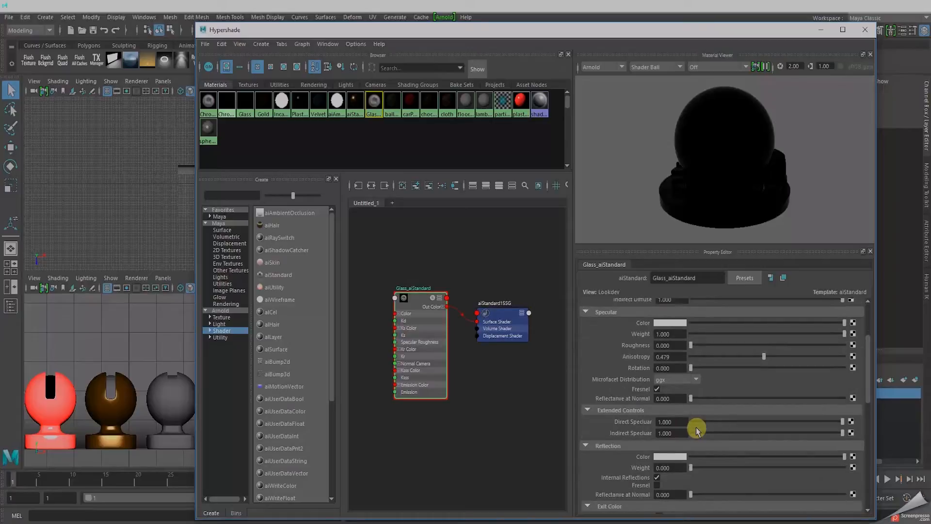
scroll(696, 429, down, 2)
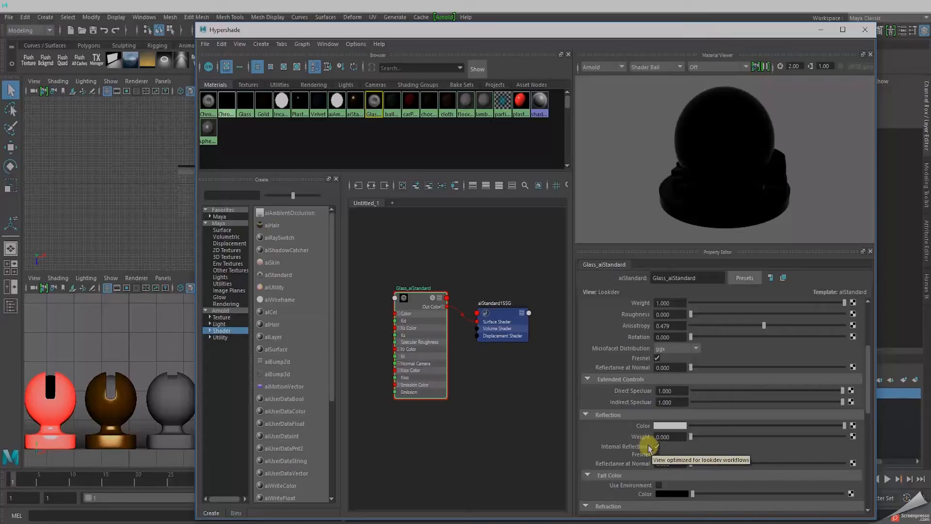
scroll(717, 452, down, 2)
scroll(718, 452, down, 4)
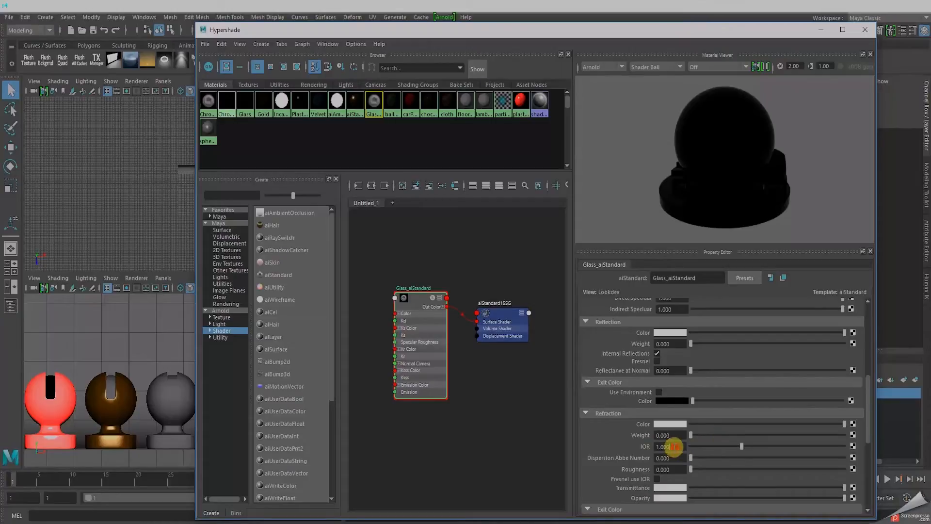
drag(674, 446, 633, 445)
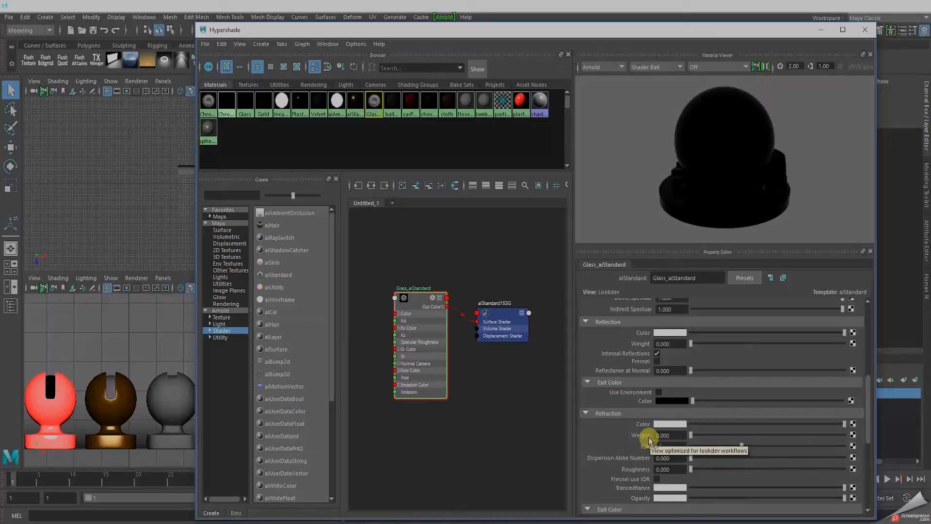
text(1.5)
key(Return)
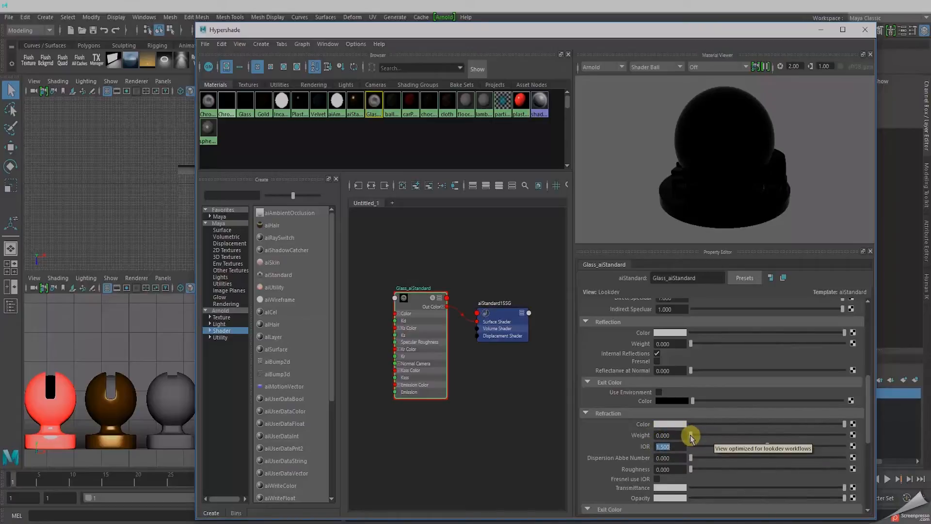
drag(690, 435, 887, 433)
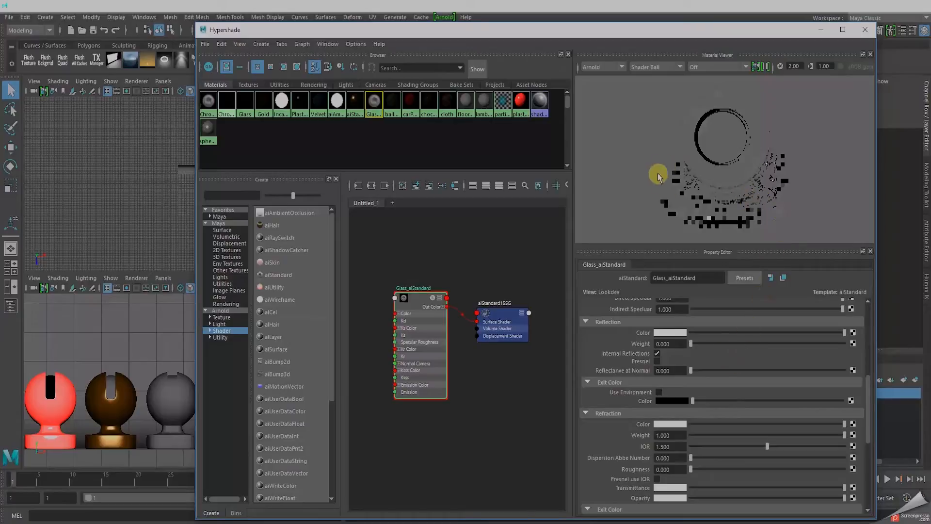
click(657, 479)
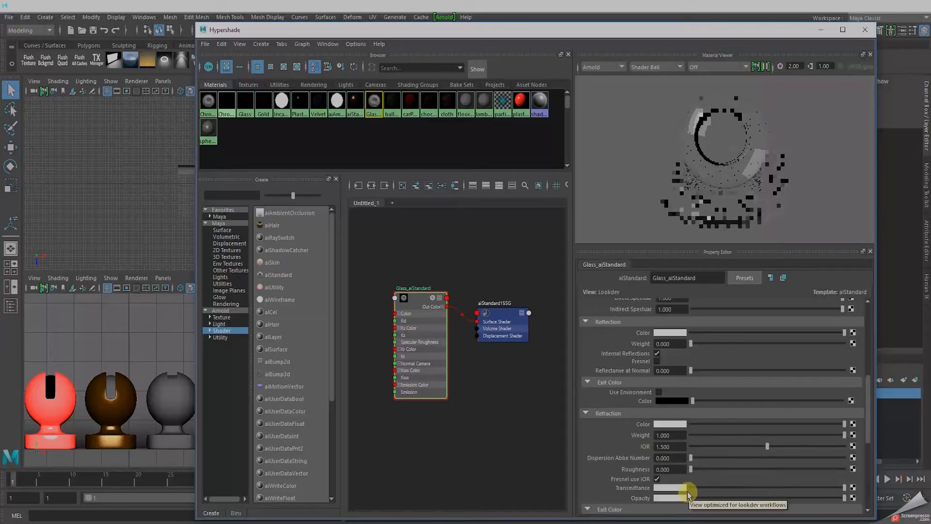
Set the opacity color in the glass shader's refraction settings to black
scroll(689, 492, down, 3)
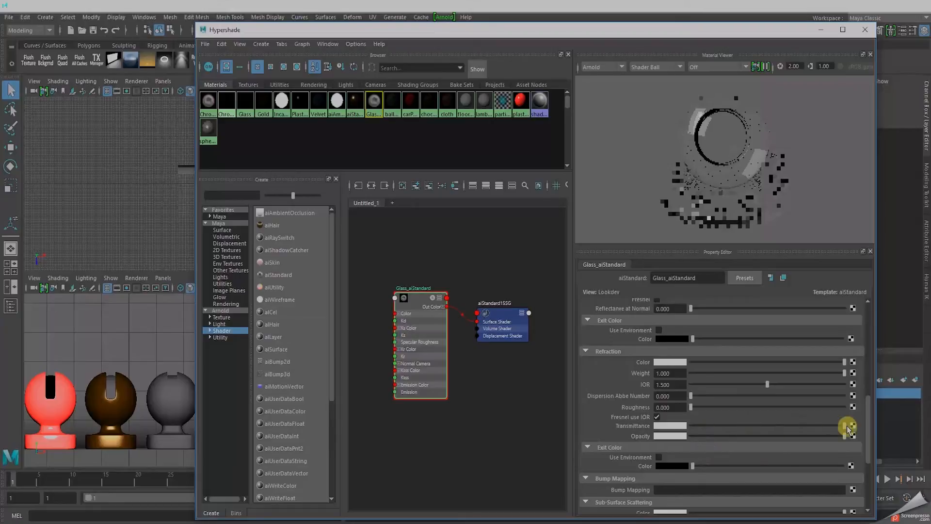
drag(846, 436, 682, 437)
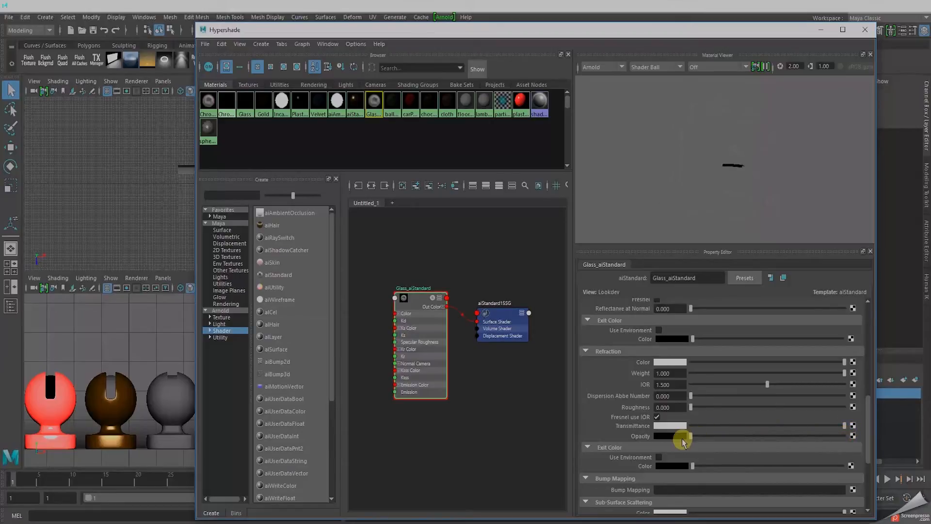
scroll(761, 415, down, 1)
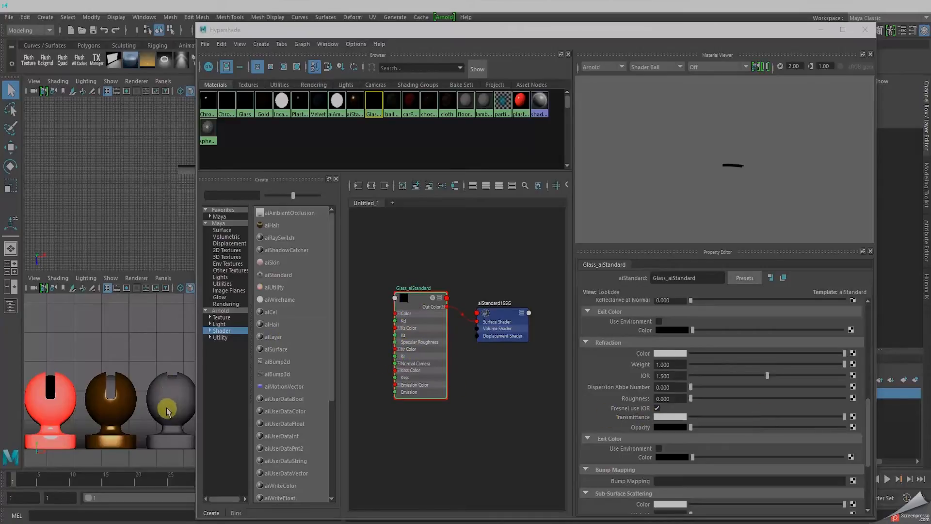
Assign the Glass_aiStandard material to the inner sphere of the second shading ball from the left
click(110, 388)
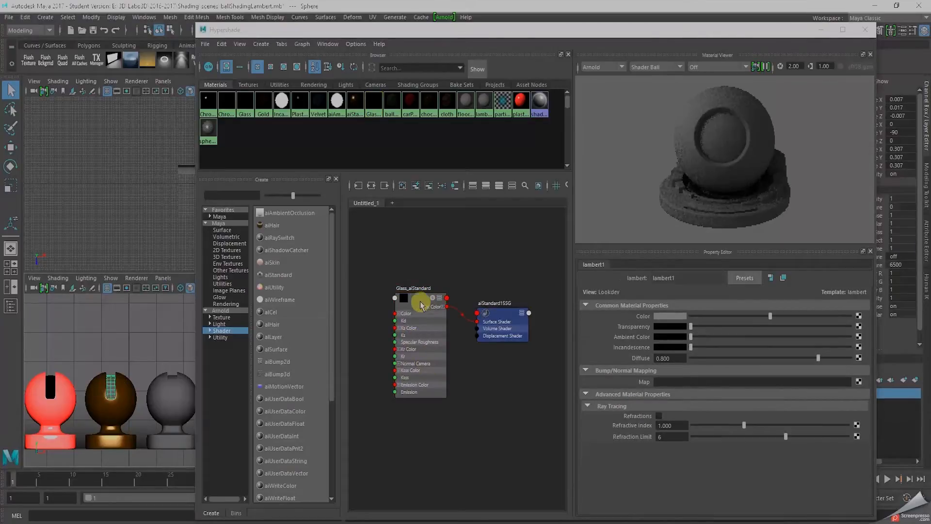
right_drag(418, 299, 406, 281)
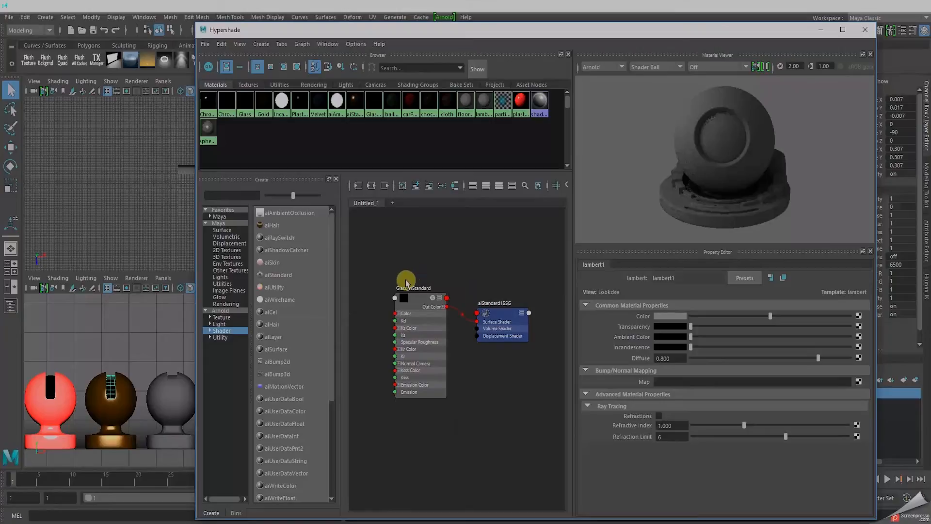
click(111, 392)
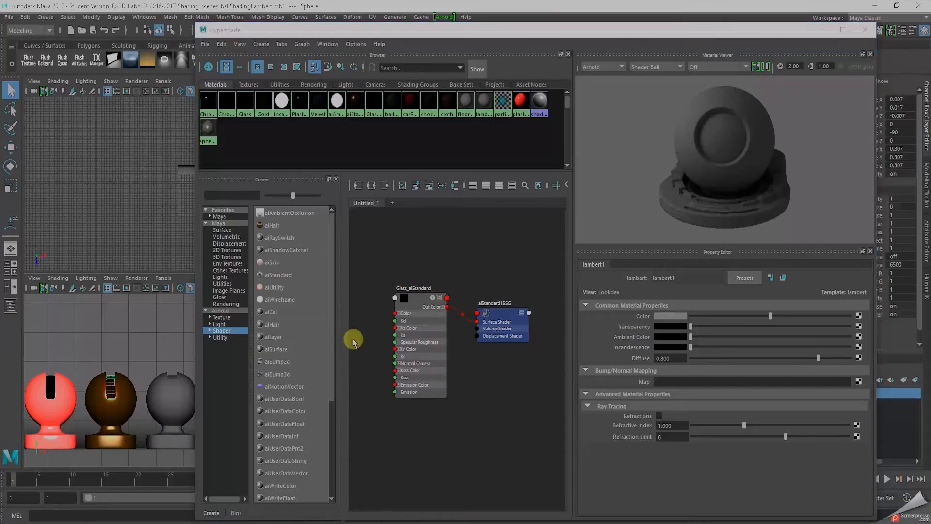
Minimize Hypershade and switch Opaque off and back on in the Arnold attributes of the selected inner sphere's shape
click(821, 31)
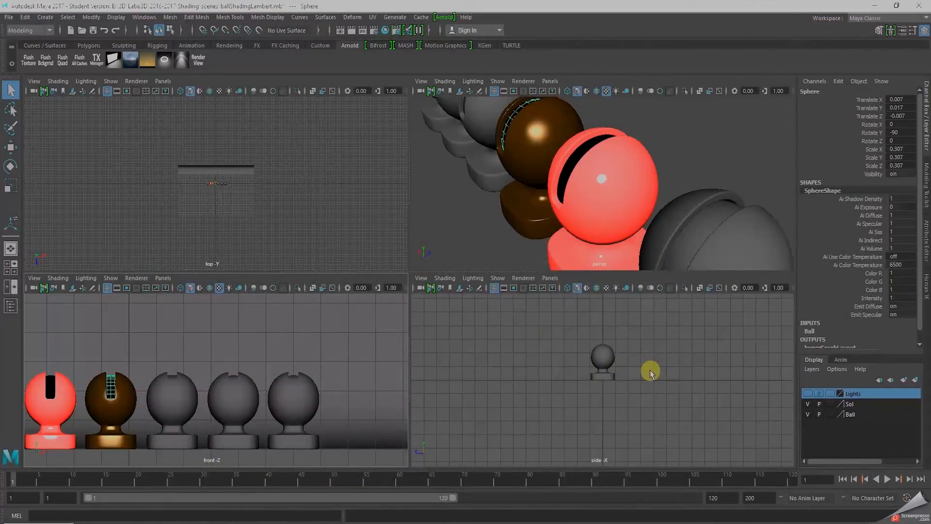
key(ctrl)
key(ctrl+a)
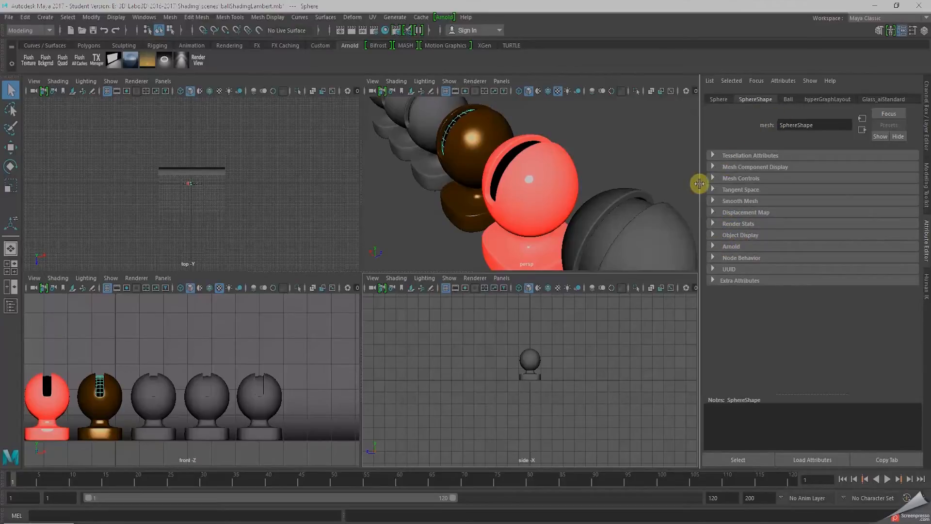
click(717, 247)
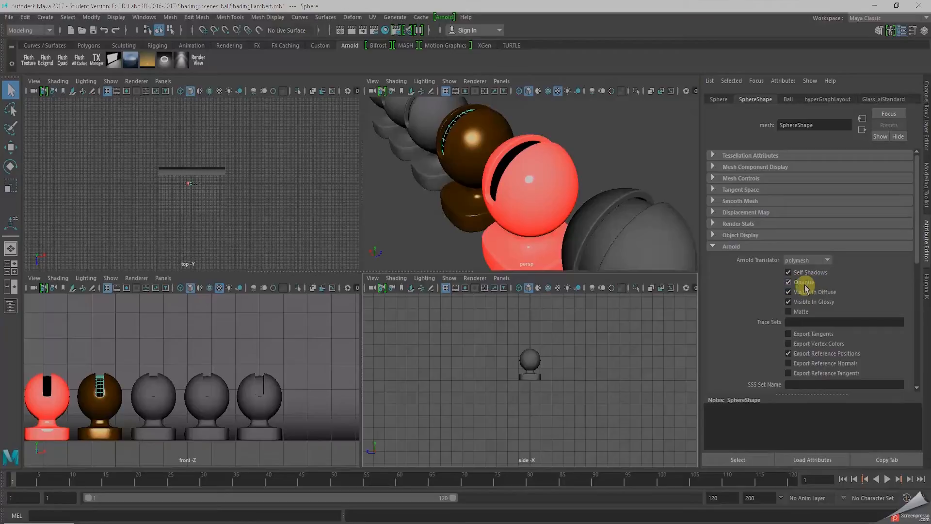
click(788, 283)
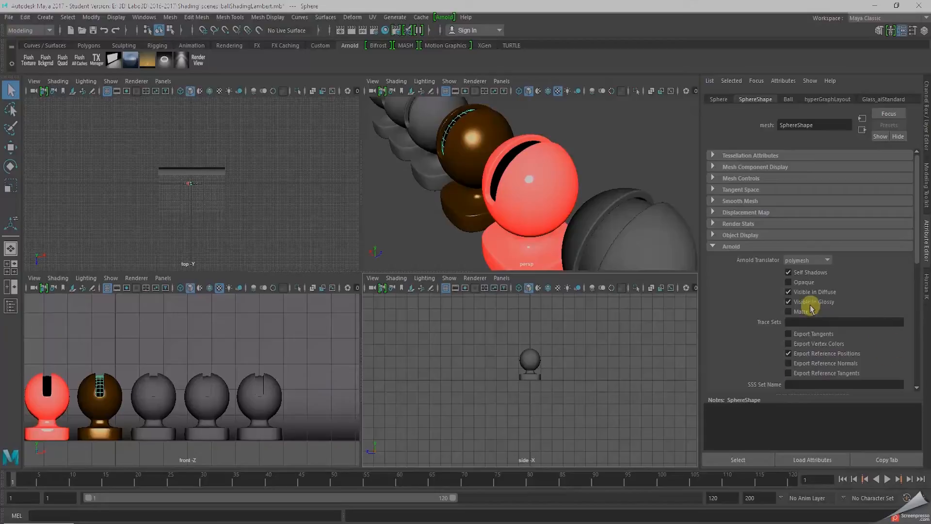
click(789, 283)
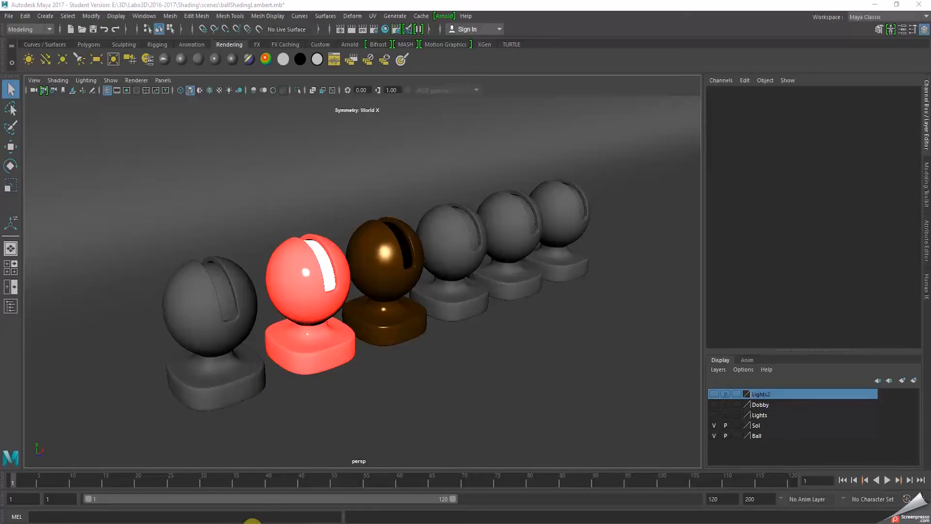
Bring back Hypershade, create a new aiStandard shader, and graph its connections with the shader and shading group nodes side by side
click(252, 523)
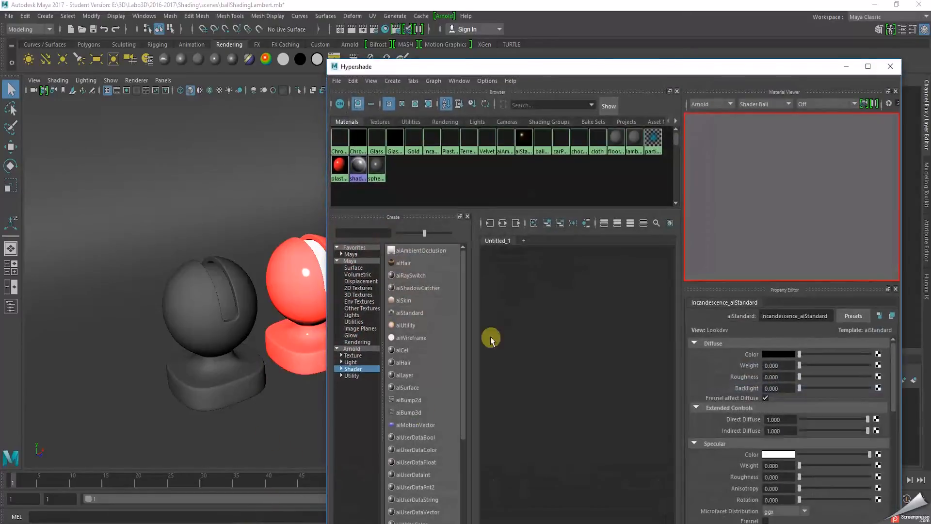
double_click(595, 72)
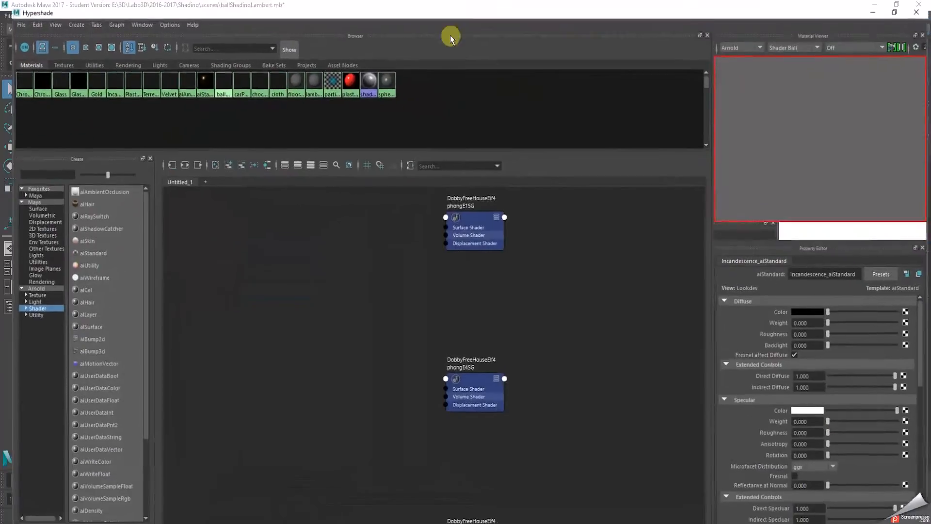
drag(551, 5, 557, 17)
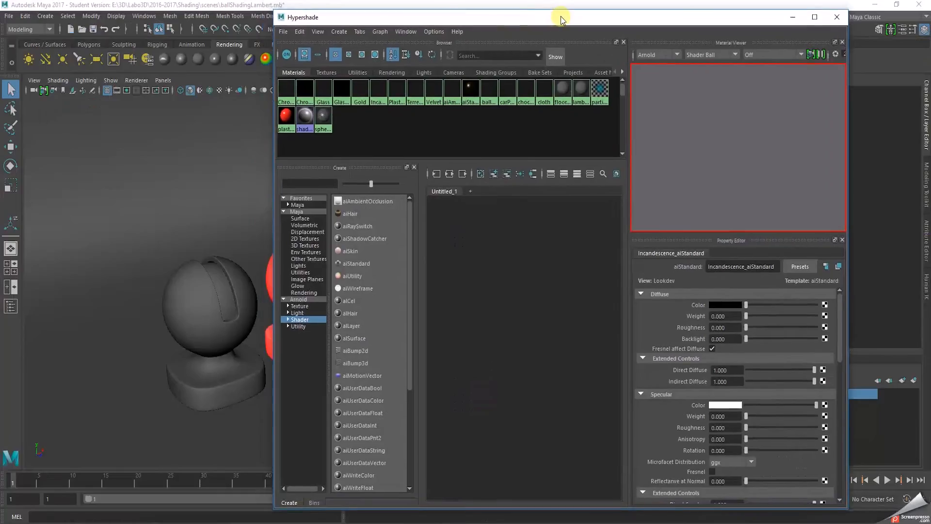
click(362, 265)
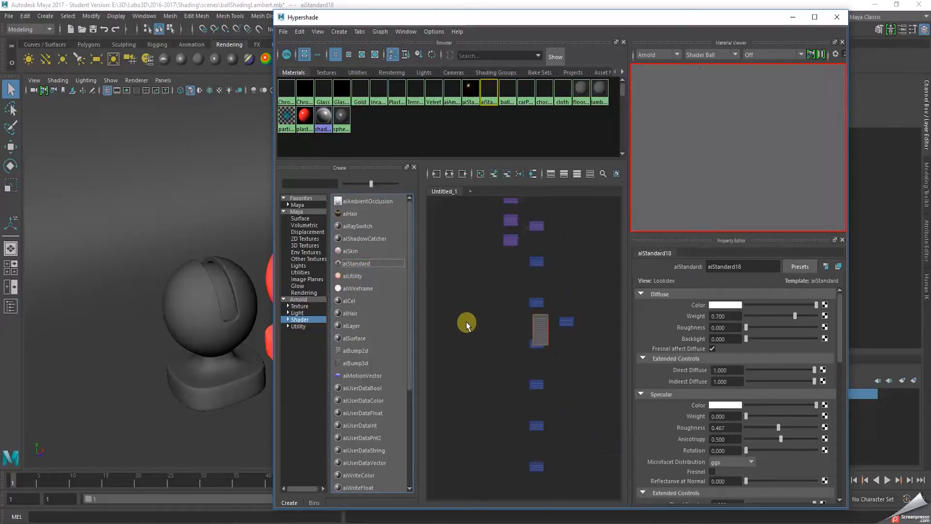
click(538, 325)
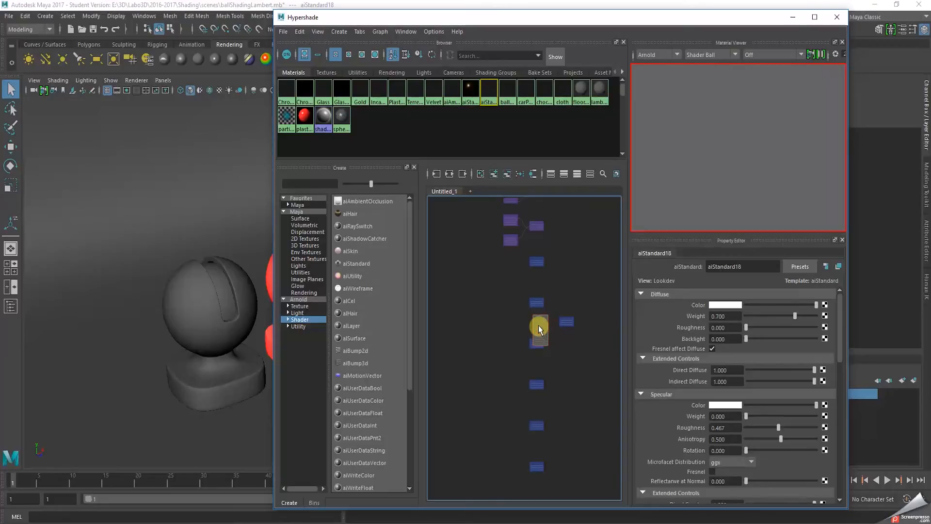
click(449, 173)
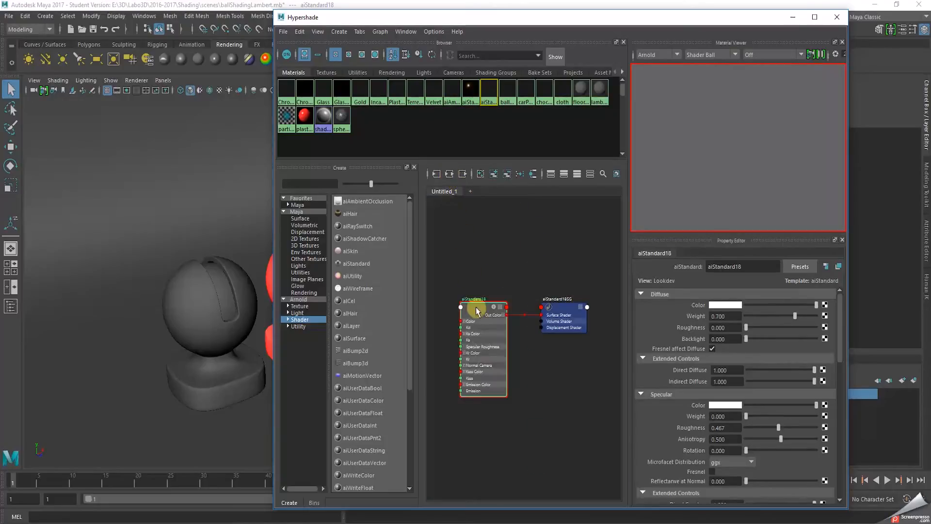
drag(484, 340, 491, 329)
drag(560, 332, 560, 314)
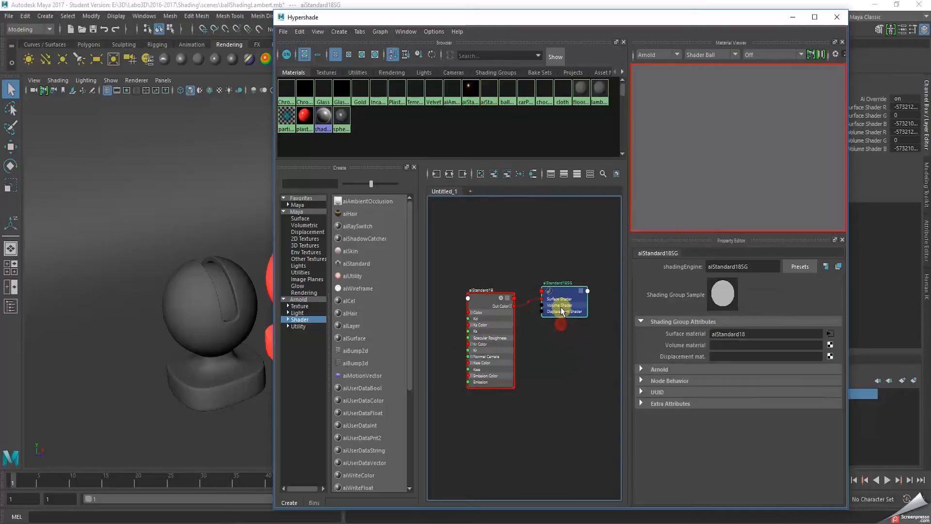
drag(484, 341, 483, 330)
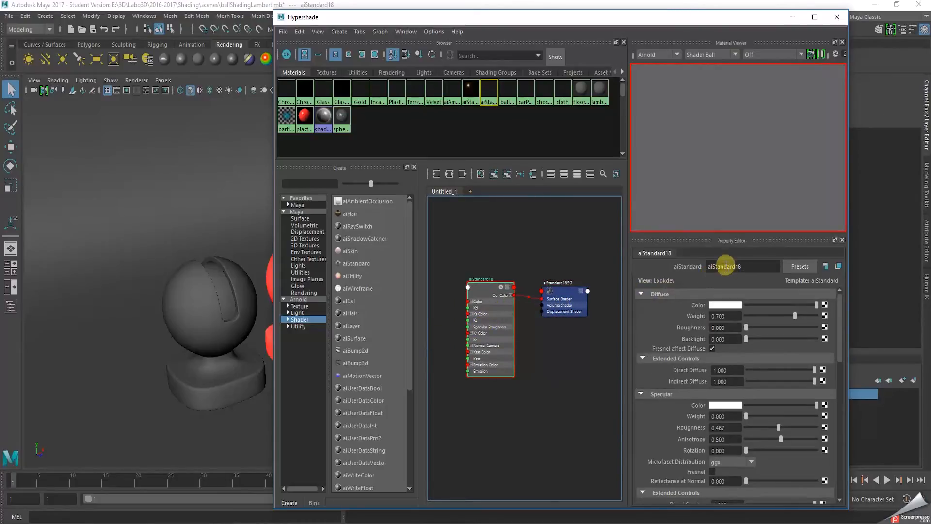
Rename the new aiStandard shader as Incandescent_aiStandard
click(711, 265)
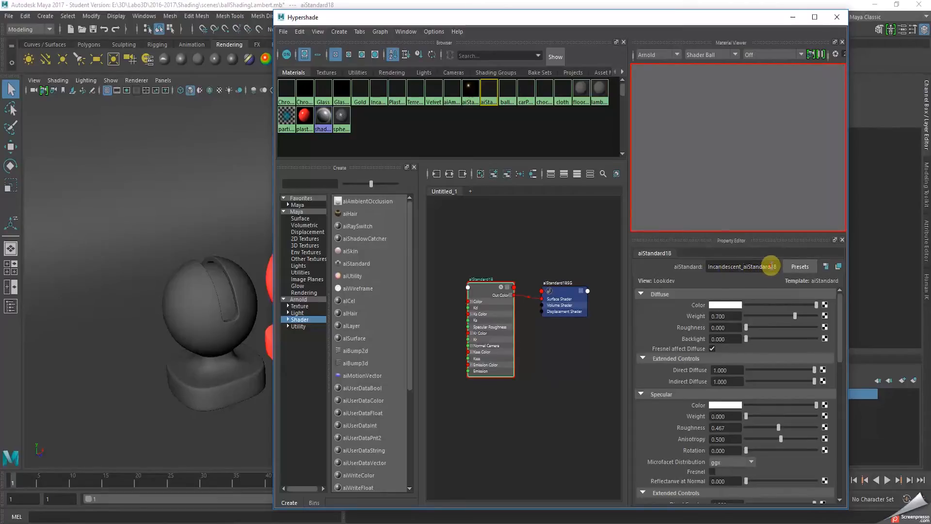
drag(771, 266, 776, 267)
key(BackSpace)
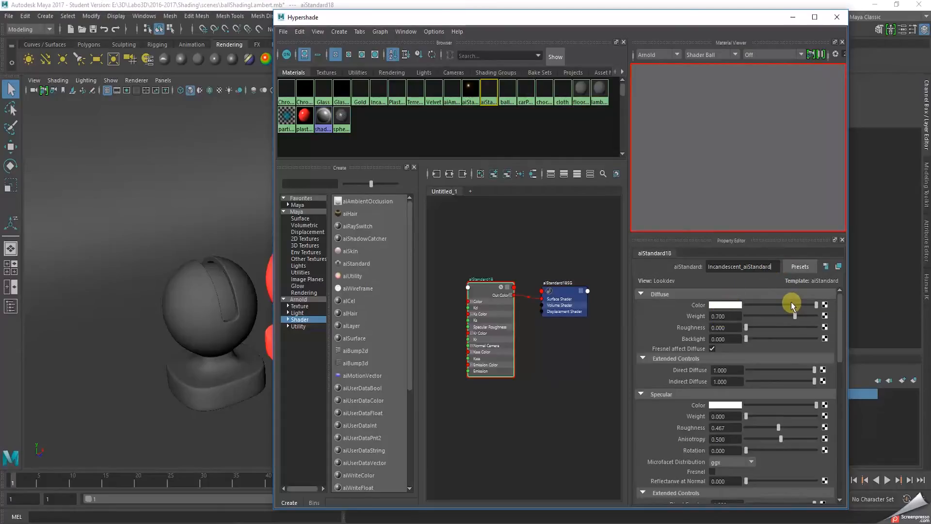
click(815, 305)
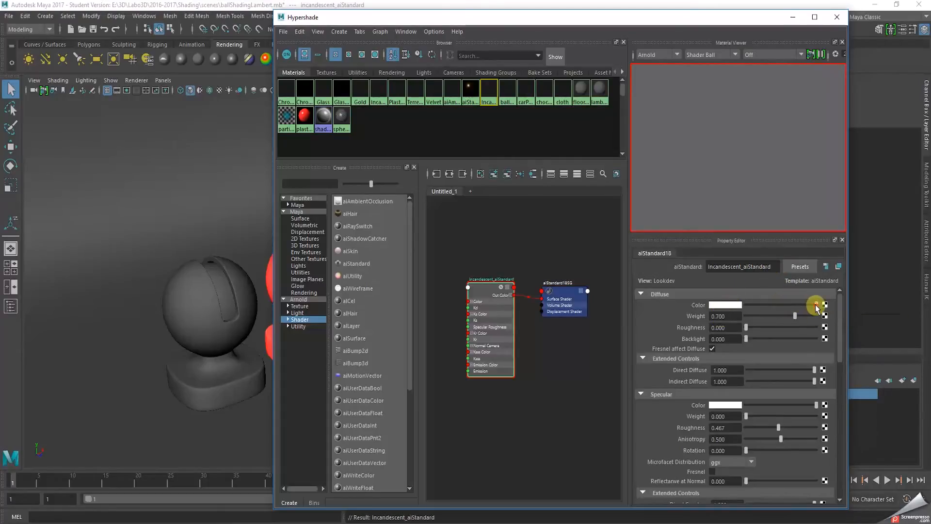
Set the incandescent shader's diffuse and specular colors to black, and its diffuse weight, specular roughness and anisotropy to 0
drag(815, 306, 733, 305)
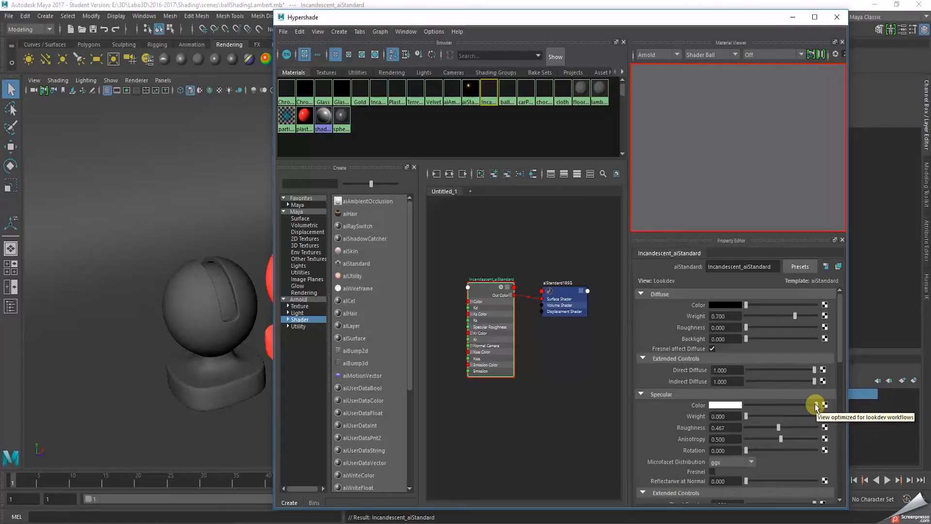
drag(815, 405, 746, 408)
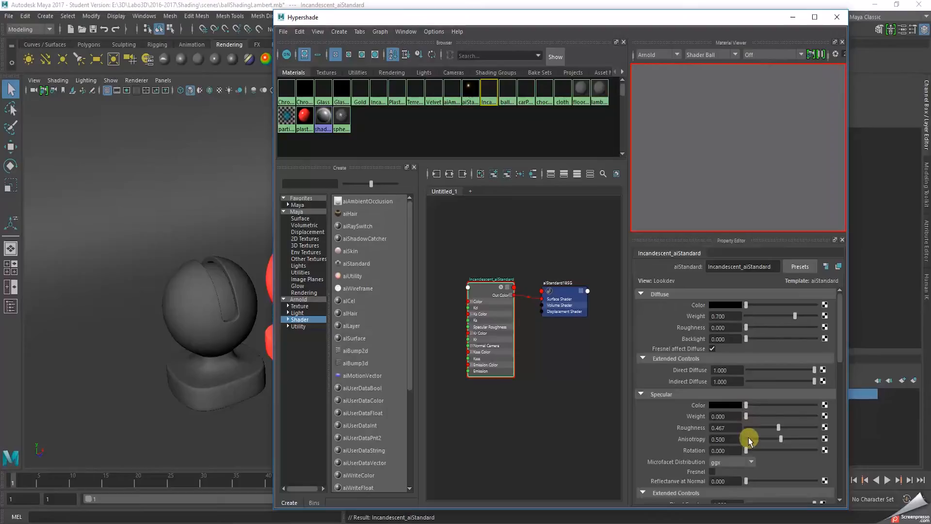
drag(779, 430, 725, 428)
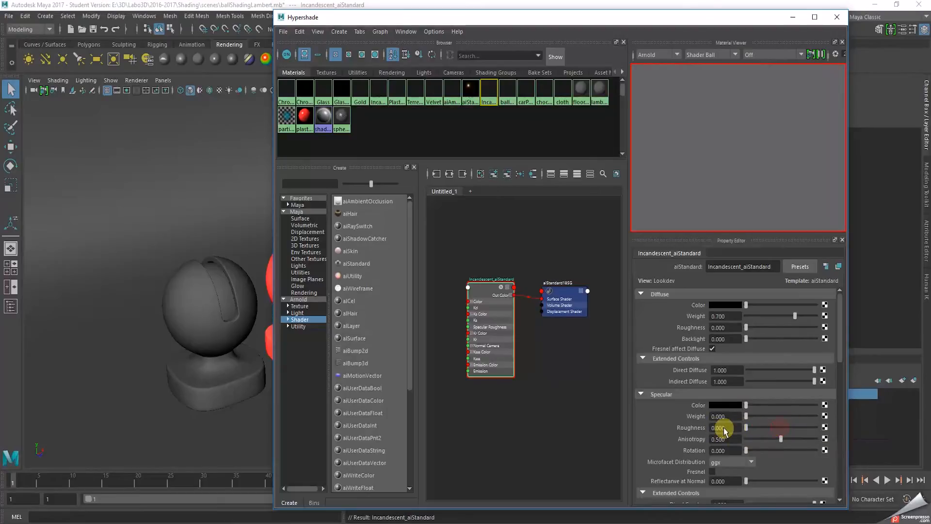
drag(795, 315, 737, 316)
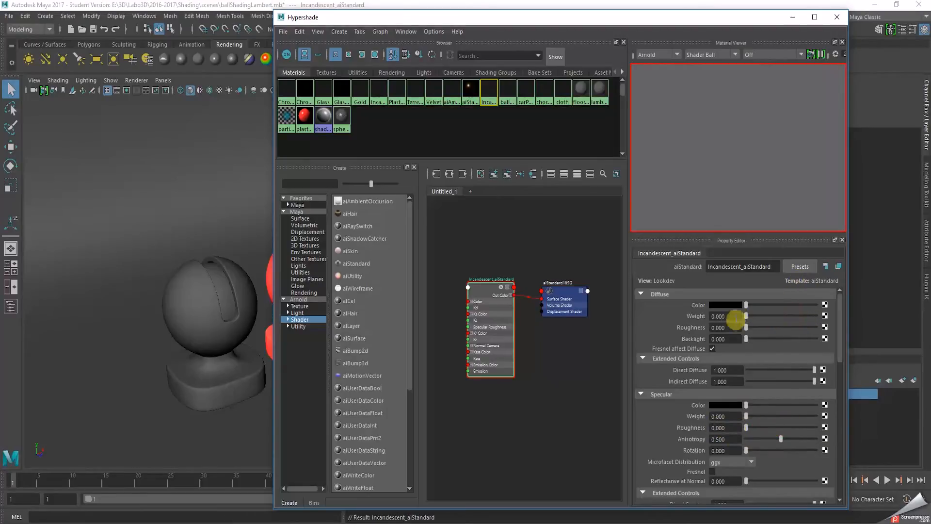
drag(782, 440, 742, 439)
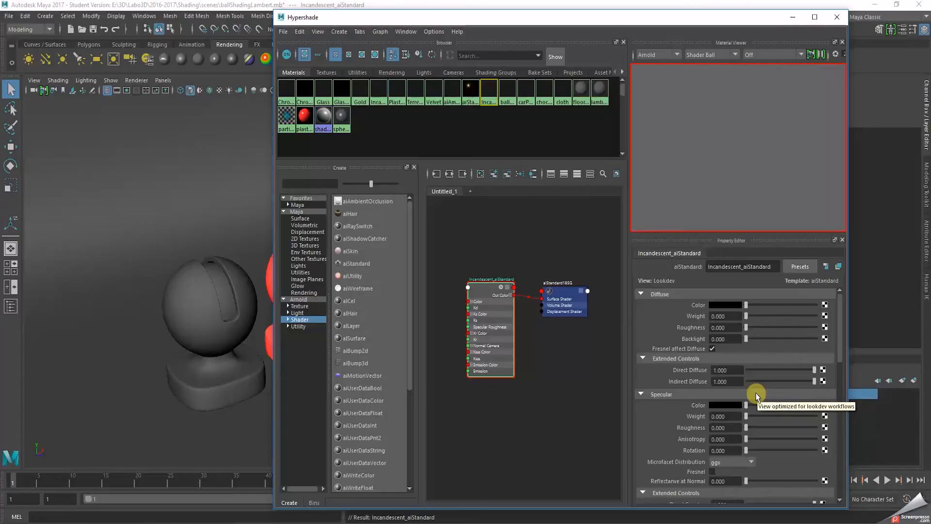
Set the incandescent shader's emission color to a pale warm tint (H 32.053, S 0.160, V 1.000) and its emission scale to 1
scroll(755, 395, down, 5)
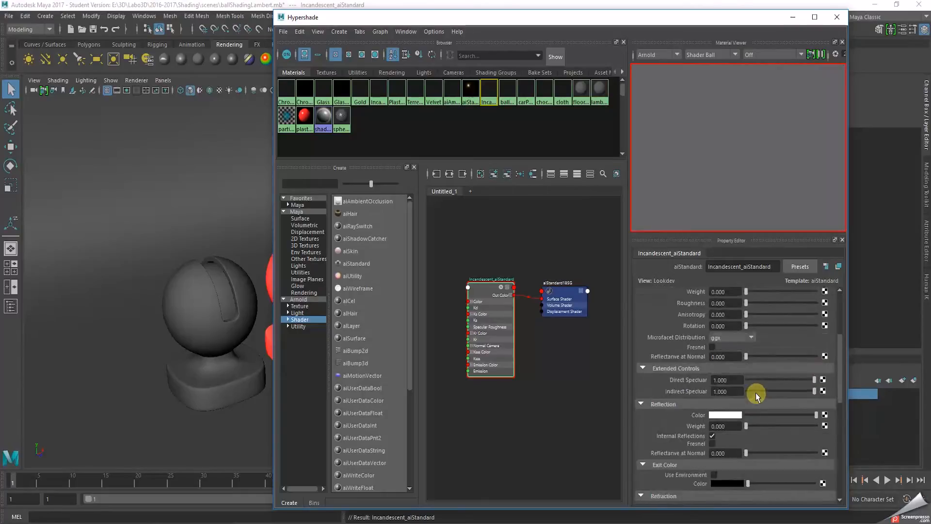
scroll(755, 395, down, 1)
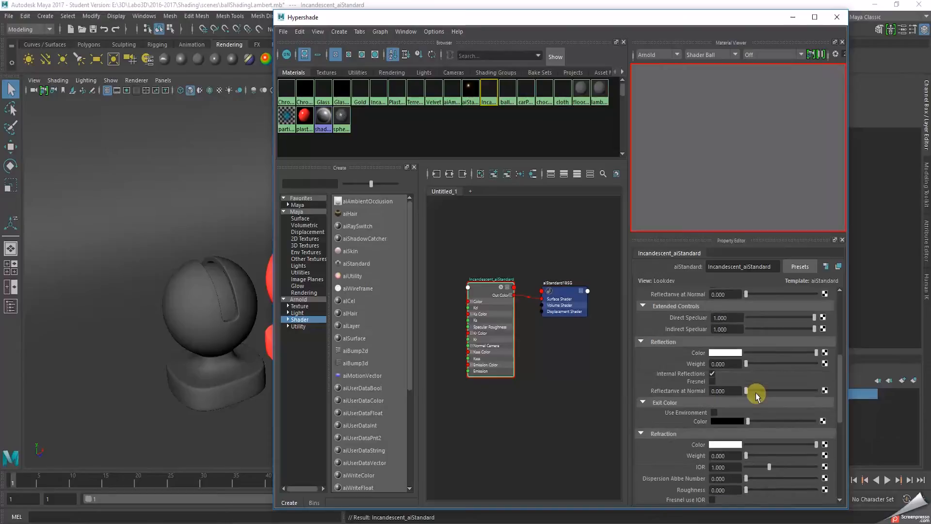
scroll(756, 395, down, 1)
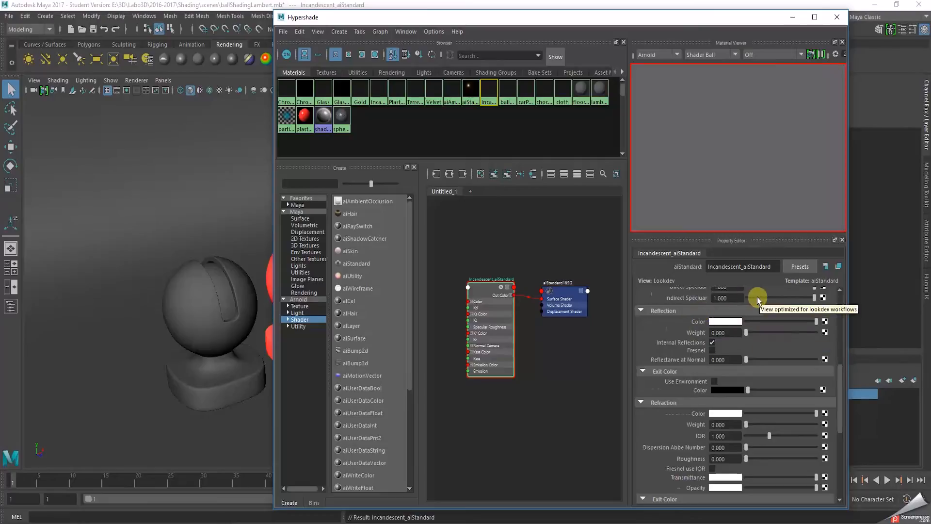
scroll(747, 340, up, 1)
scroll(739, 407, down, 5)
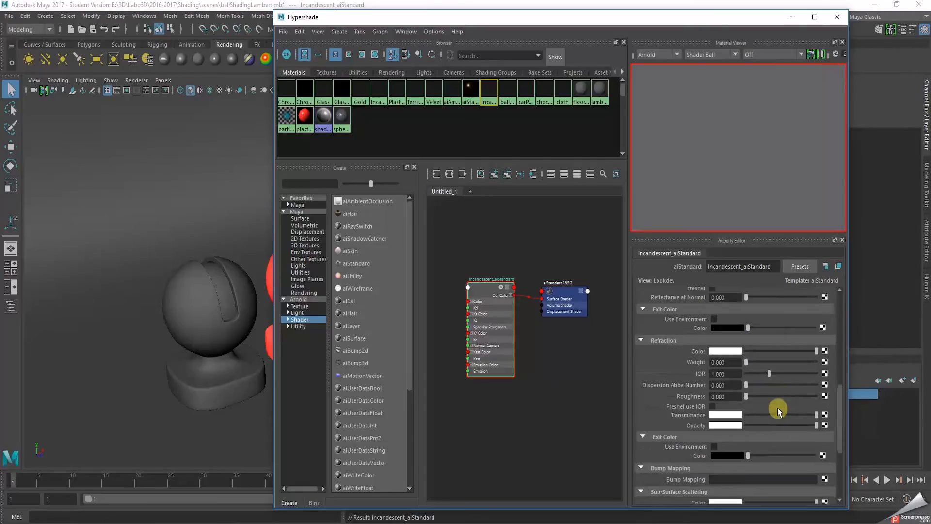
scroll(778, 410, down, 1)
scroll(778, 411, down, 1)
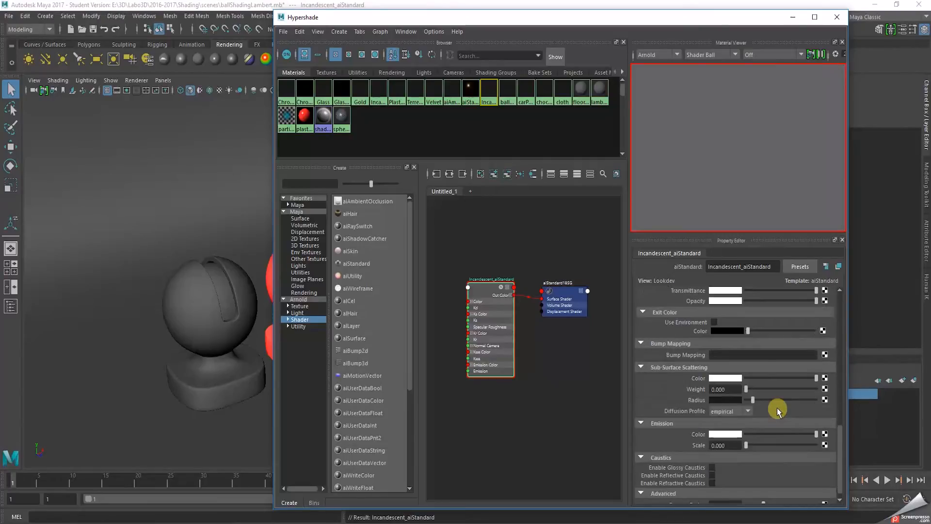
click(726, 435)
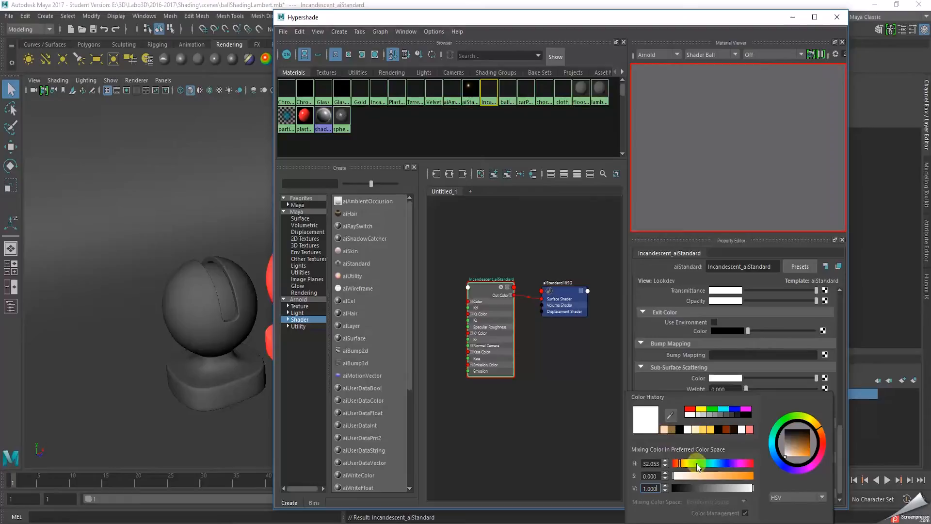
click(697, 476)
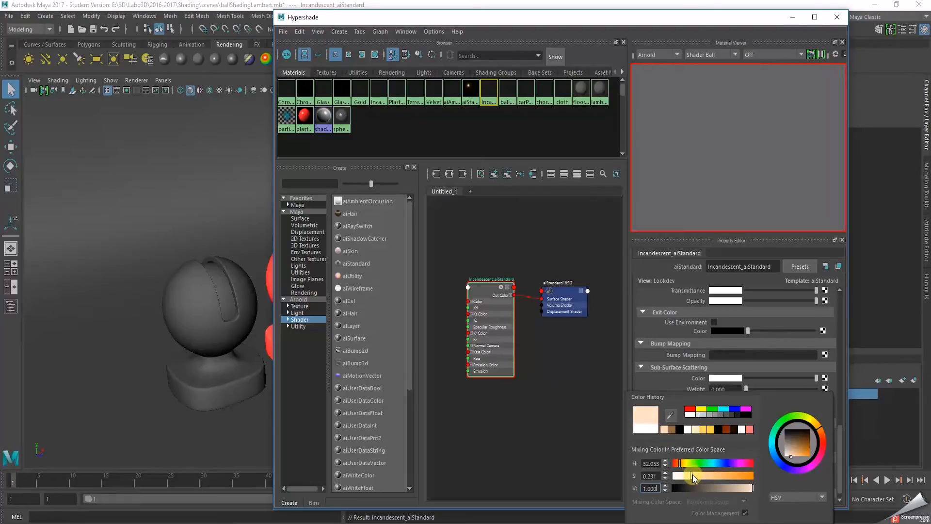
click(649, 487)
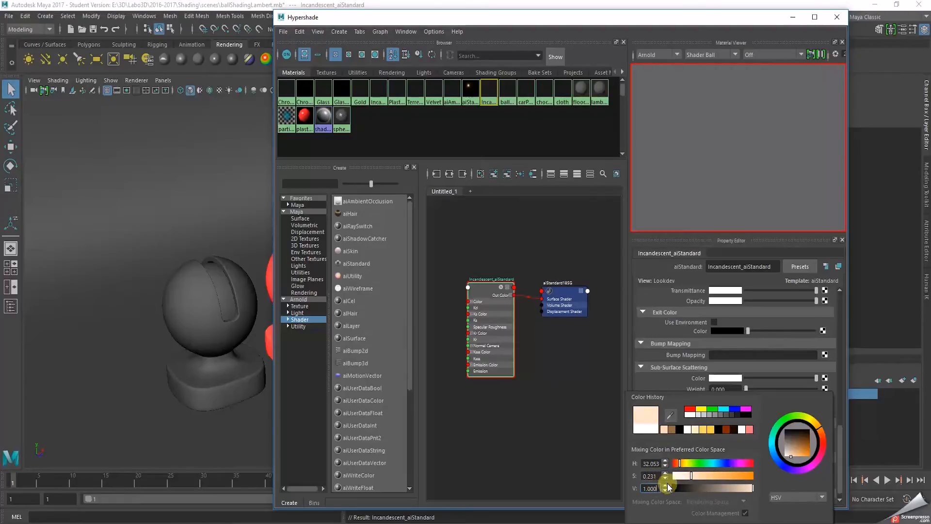
click(687, 477)
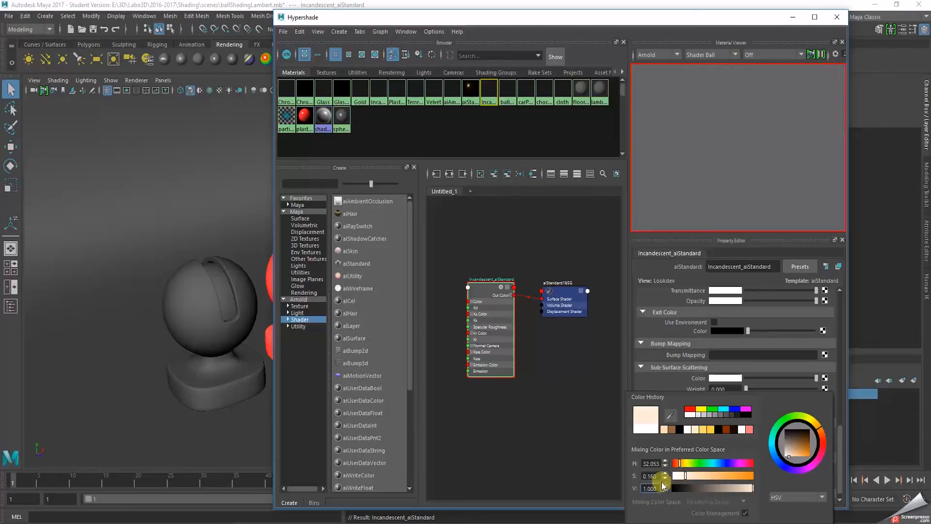
click(670, 385)
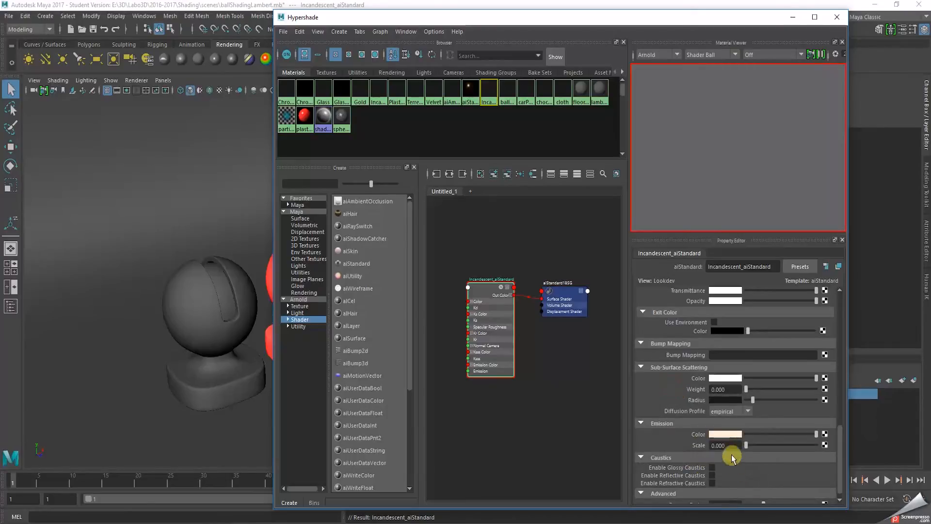
drag(746, 445, 857, 447)
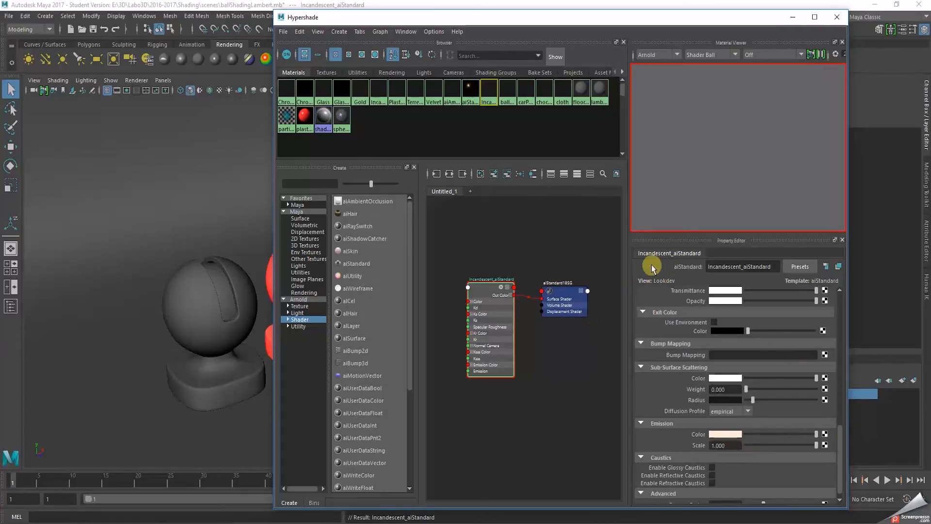
Reselect the Shader Ball geometry and the Arnold renderer for the material preview, and widen the preview pane
click(727, 55)
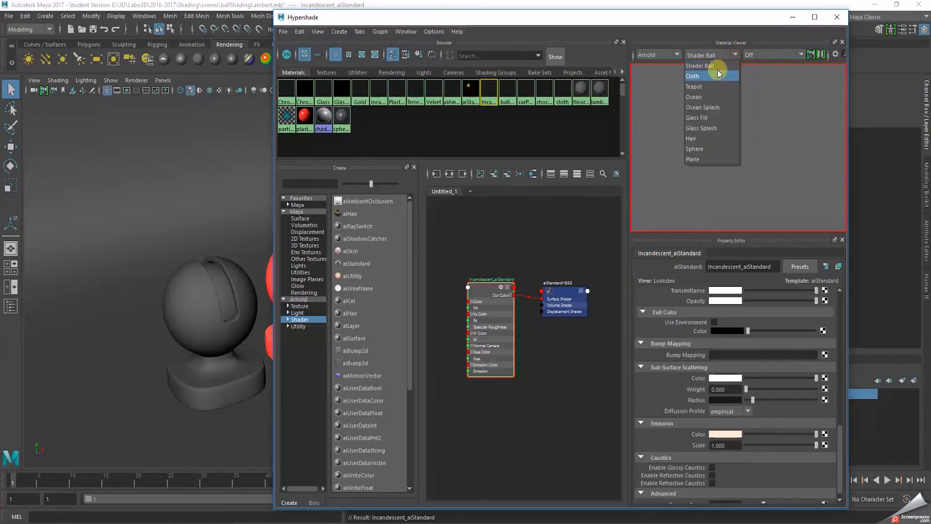
click(704, 66)
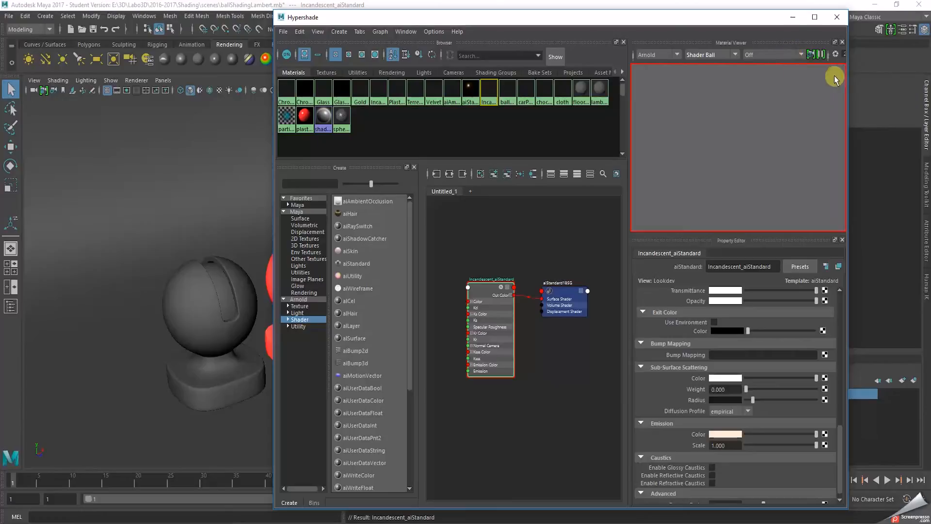
click(674, 54)
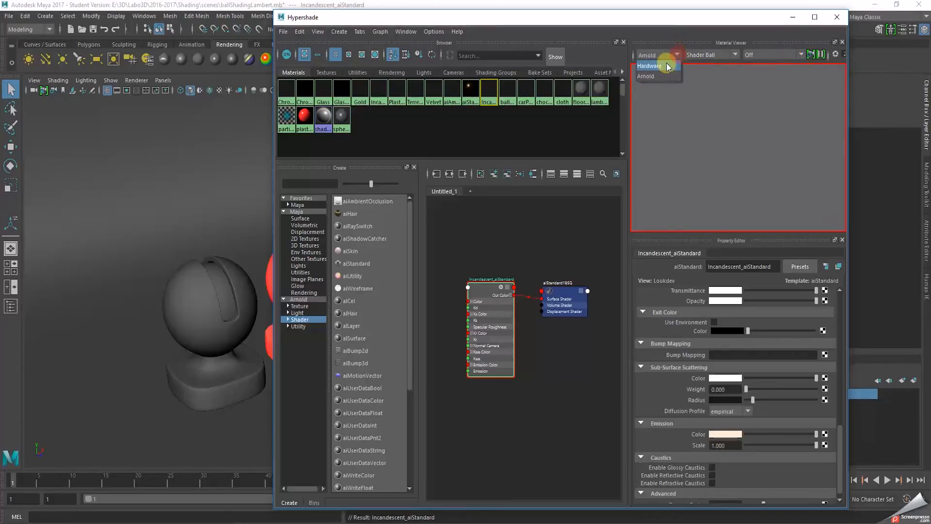
click(647, 77)
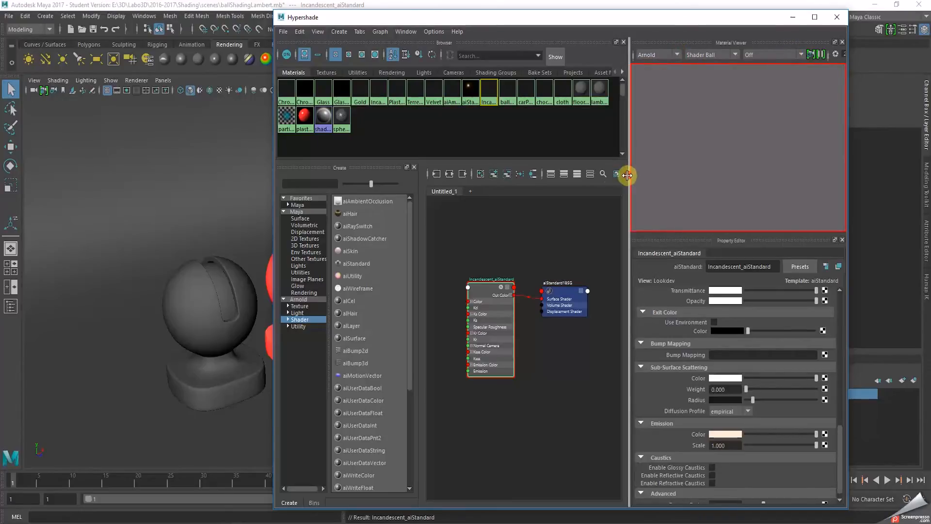
drag(627, 175, 590, 176)
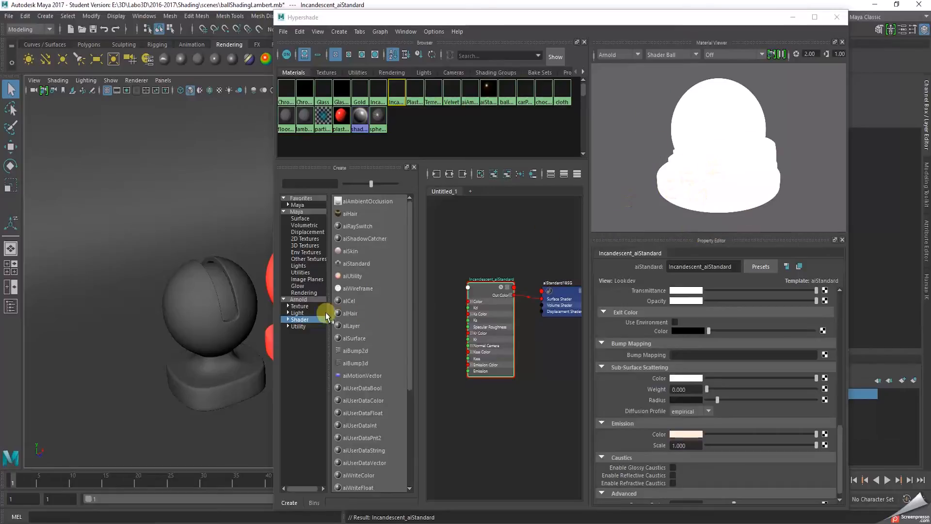
Assign Incandescent_aiStandard to the inner sphere of the nearest gray shading ball and display the shader's properties
click(232, 302)
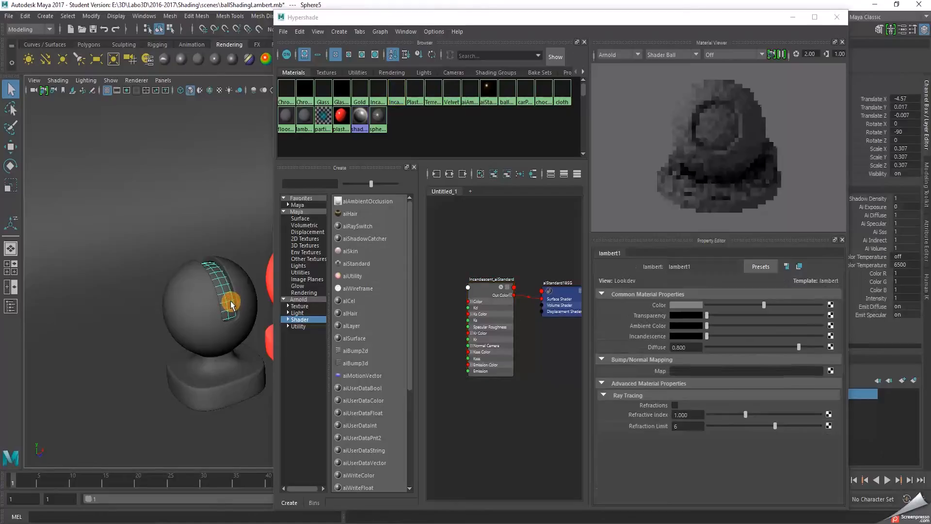
click(487, 294)
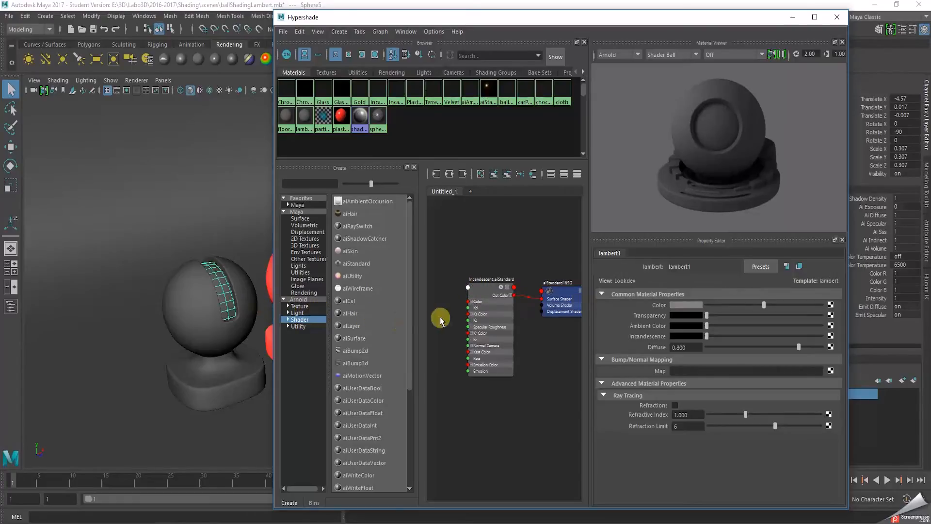
right_drag(482, 290, 479, 257)
click(490, 286)
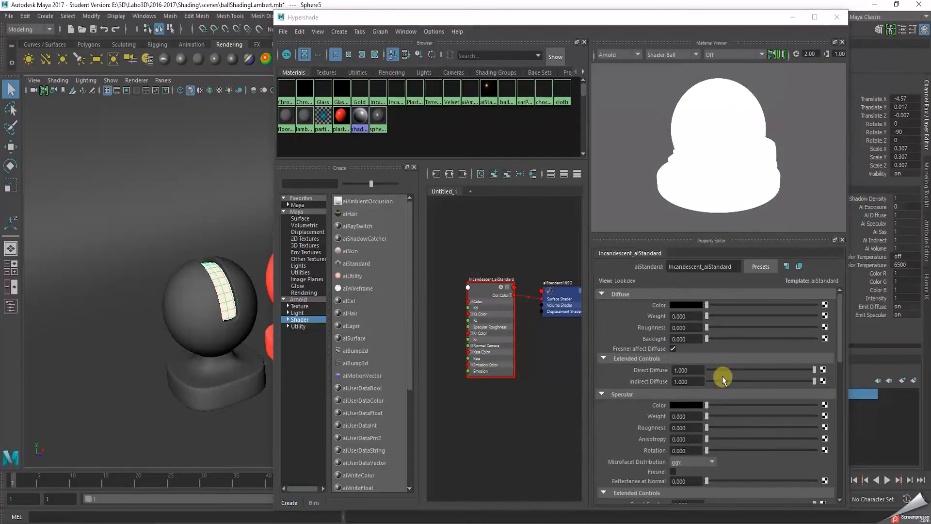
Examine the HSV values of the incandescent shader's emission color and collapse the graphed nodes
scroll(724, 376, down, 3)
scroll(726, 374, down, 4)
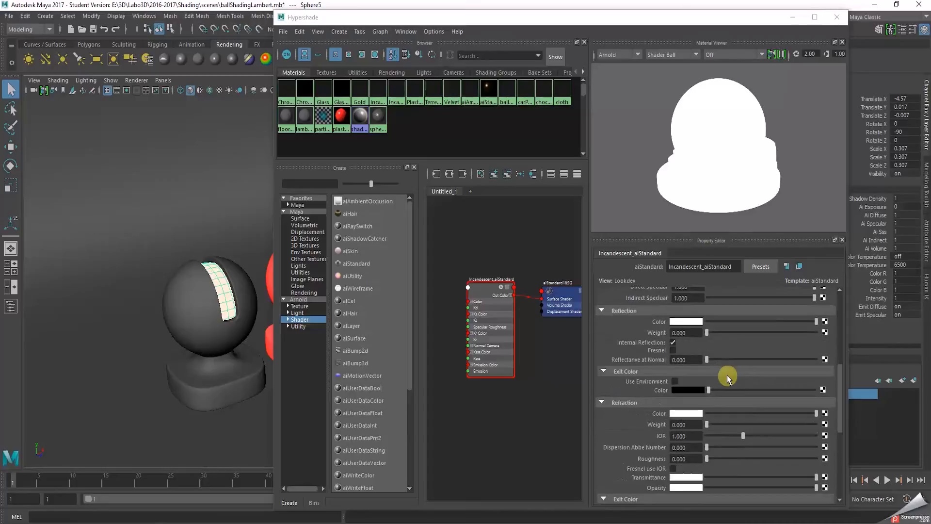
scroll(696, 387, down, 3)
scroll(696, 387, down, 1)
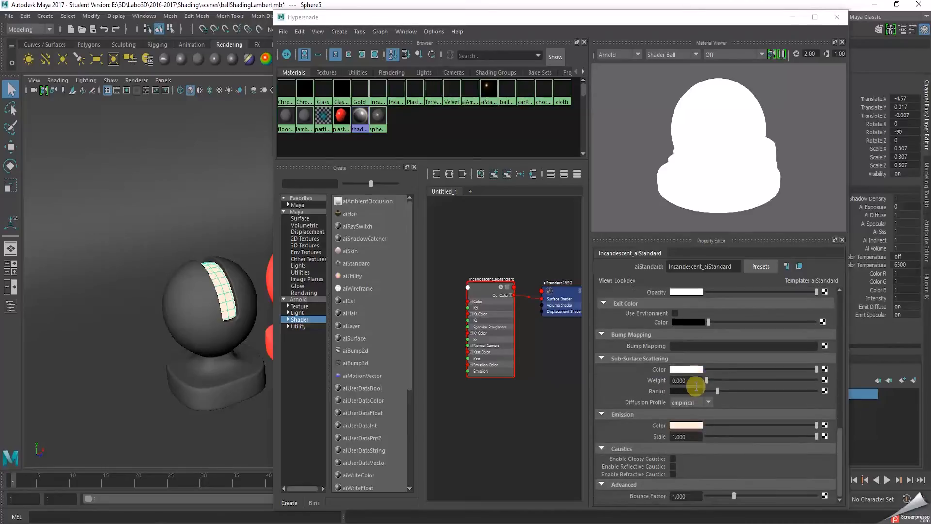
click(691, 426)
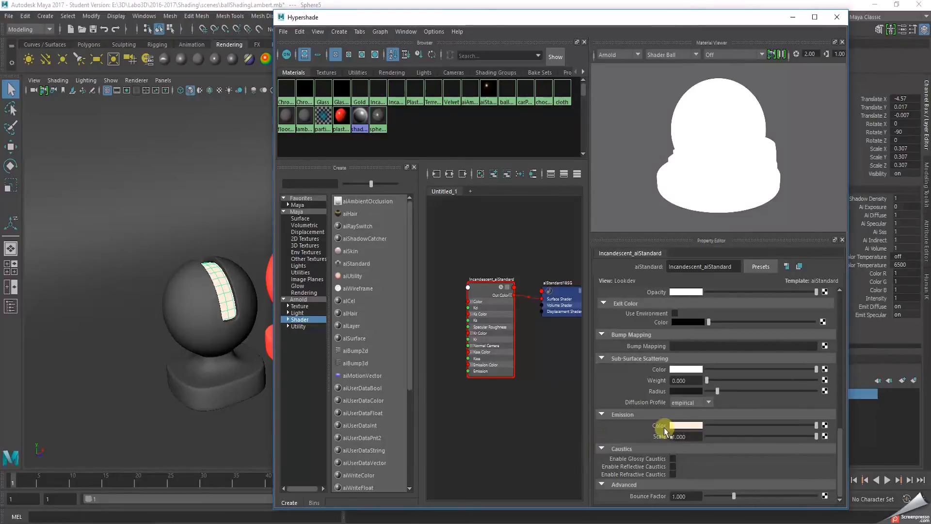
click(672, 426)
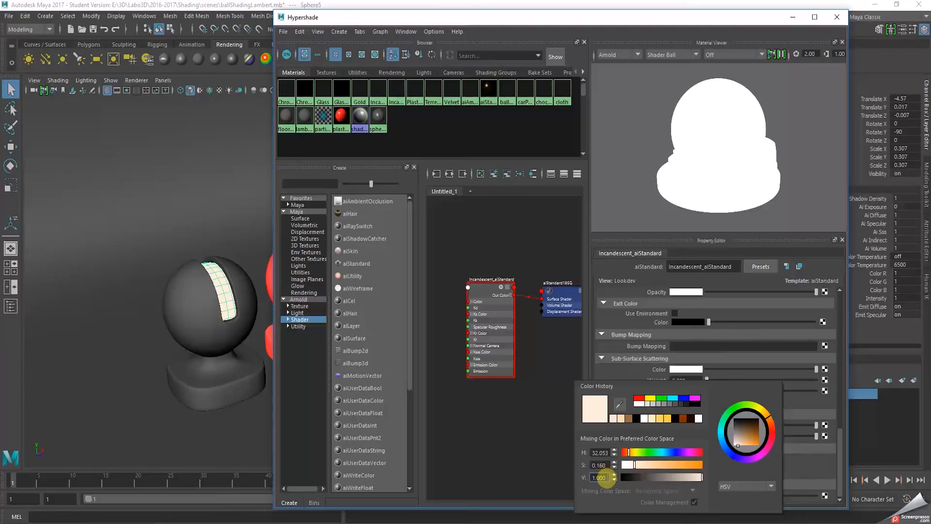
key(1)
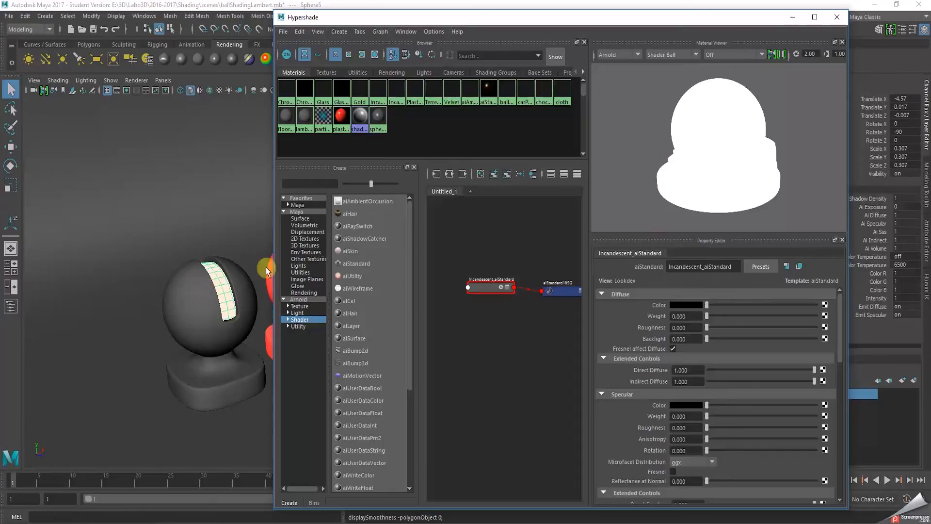
Minimize Hypershade and examine which light types Arnold offers
drag(563, 18, 612, 25)
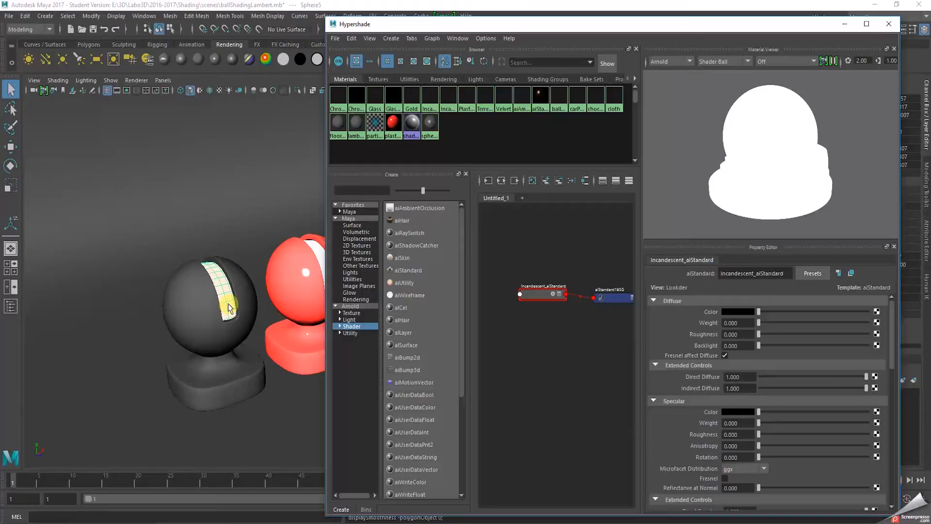
click(844, 24)
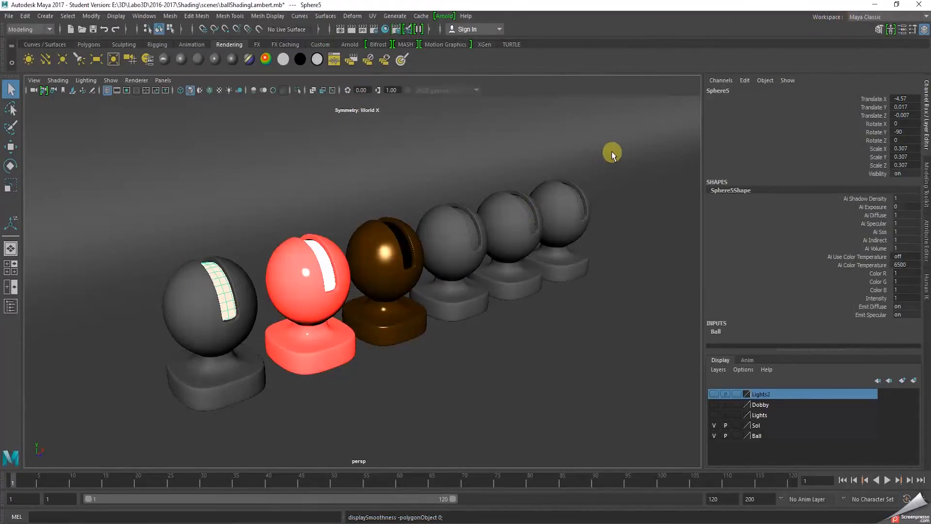
click(442, 16)
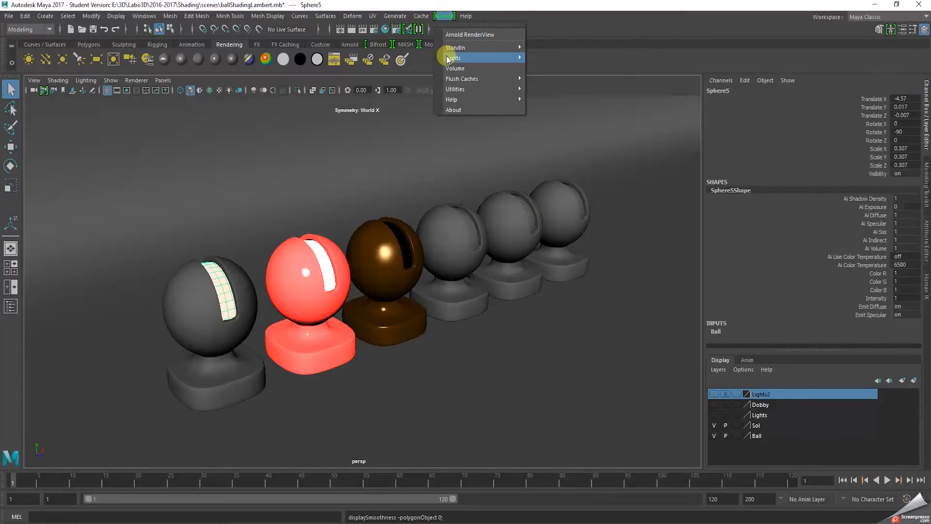
click(443, 16)
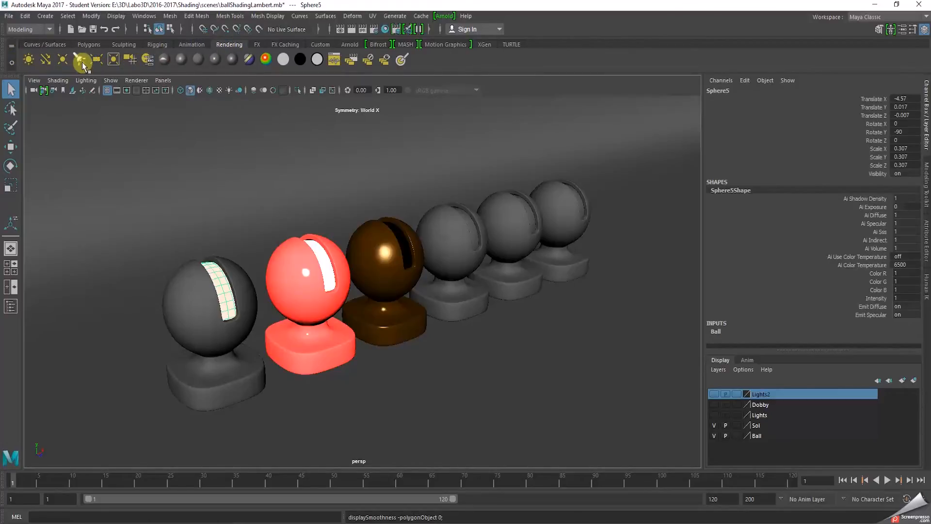
click(347, 45)
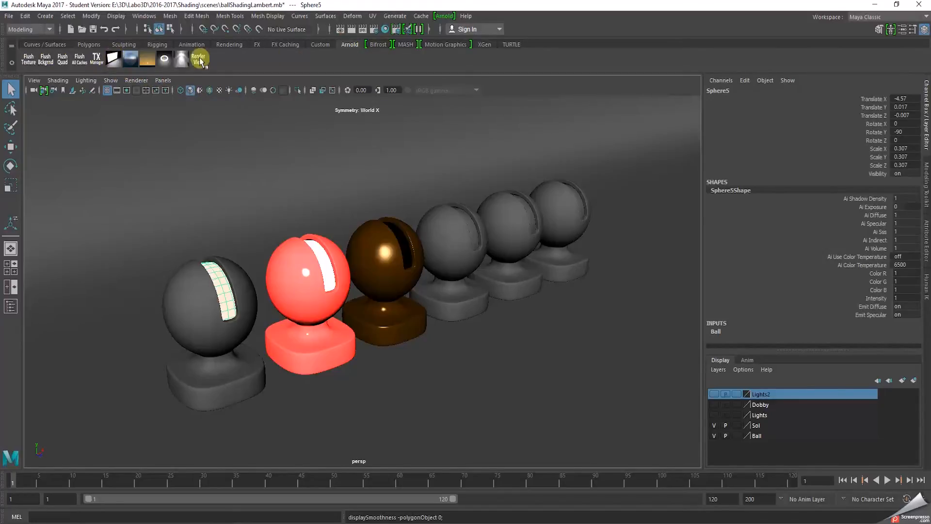
click(444, 16)
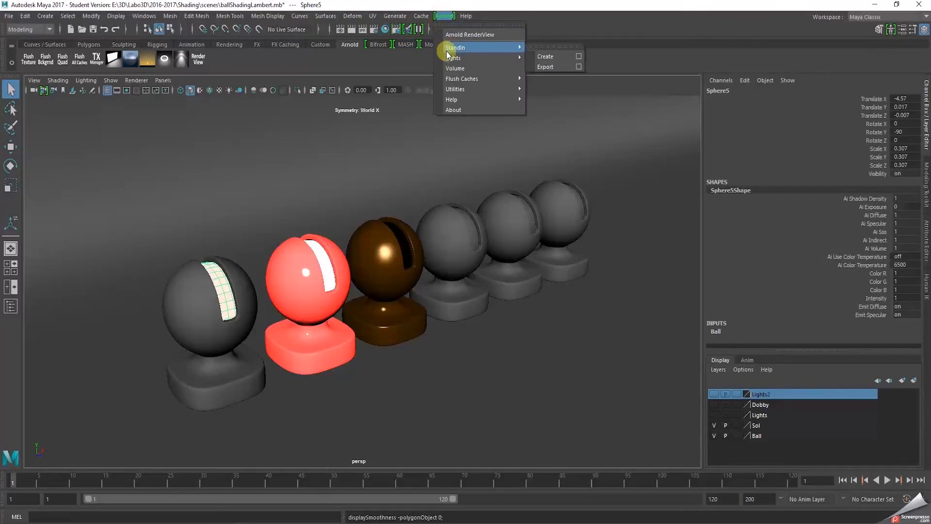
mouse_move(451, 60)
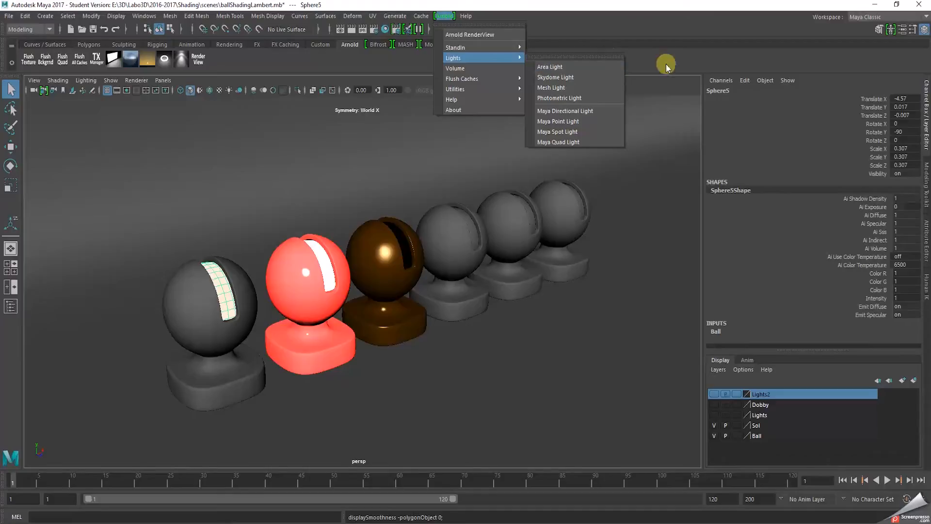
Make the Lights display layer visible and select each of its two Arnold area lights in turn
click(714, 414)
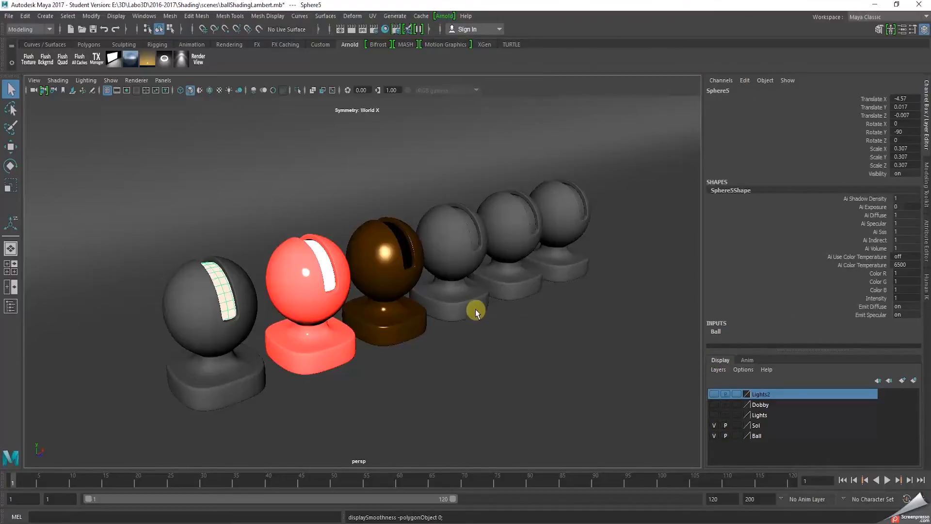
click(714, 415)
scroll(575, 360, down, 5)
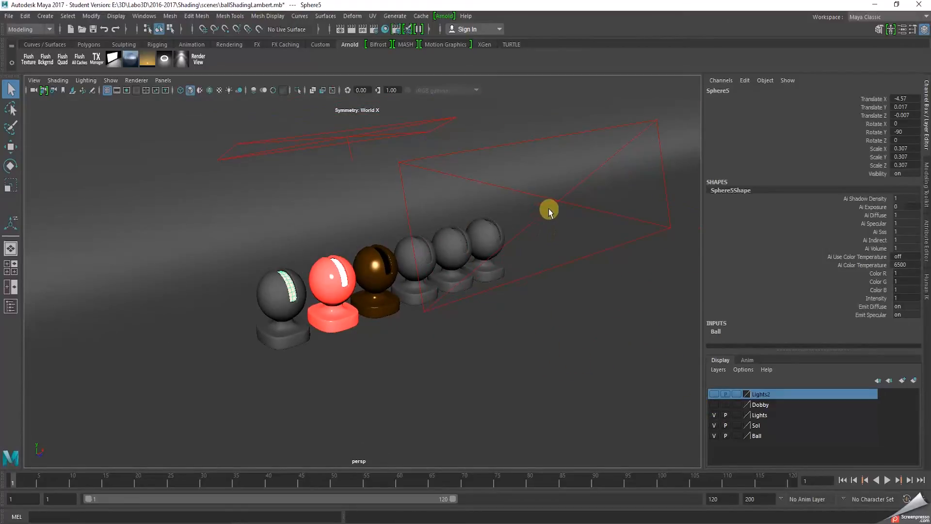
click(549, 211)
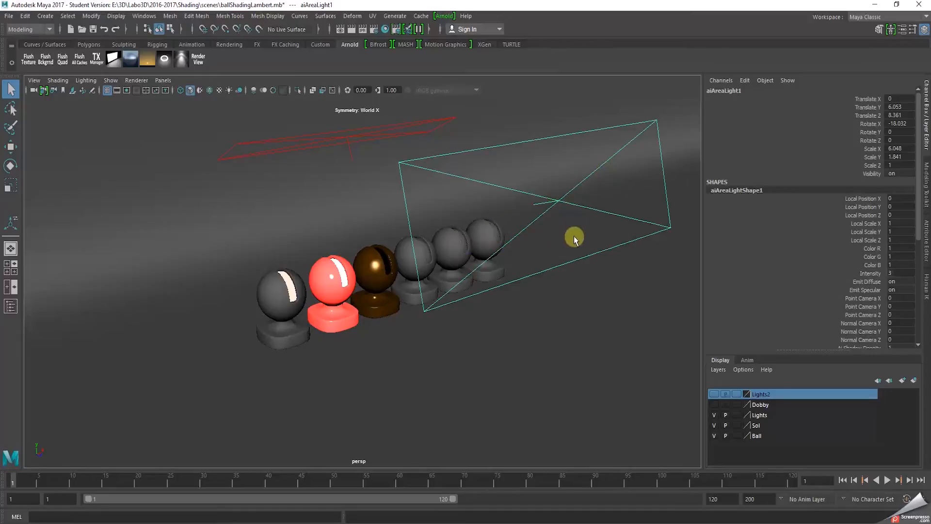
click(353, 157)
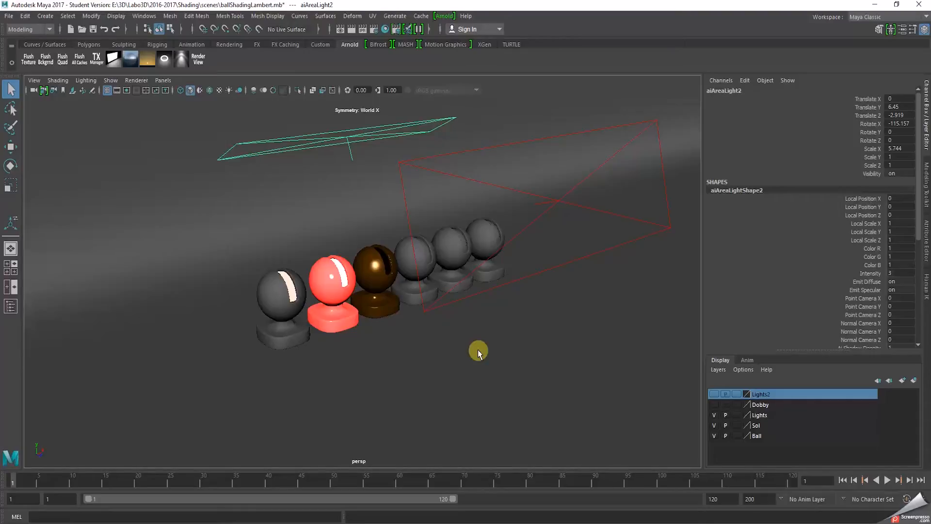
Light the viewport with the scene lights and examine the attributes of both Arnold area lights
key(7)
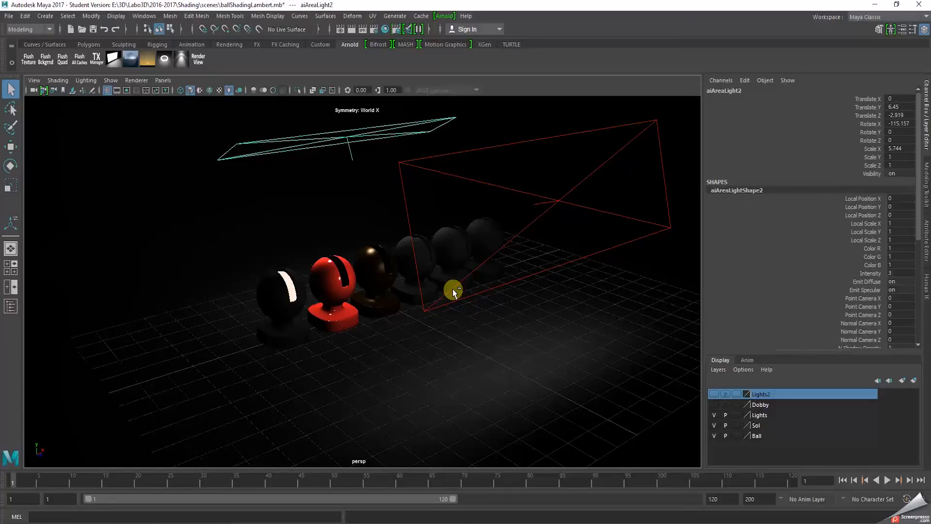
key(ctrl+a)
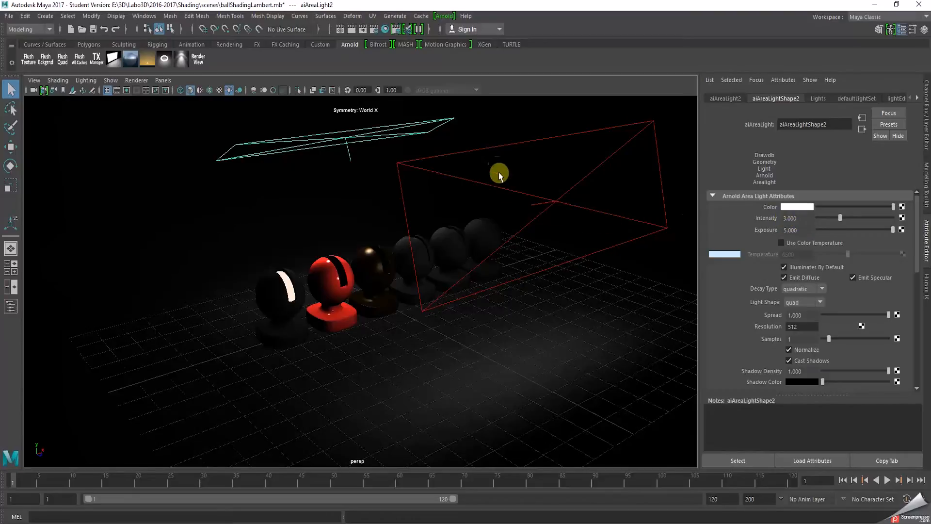
click(493, 153)
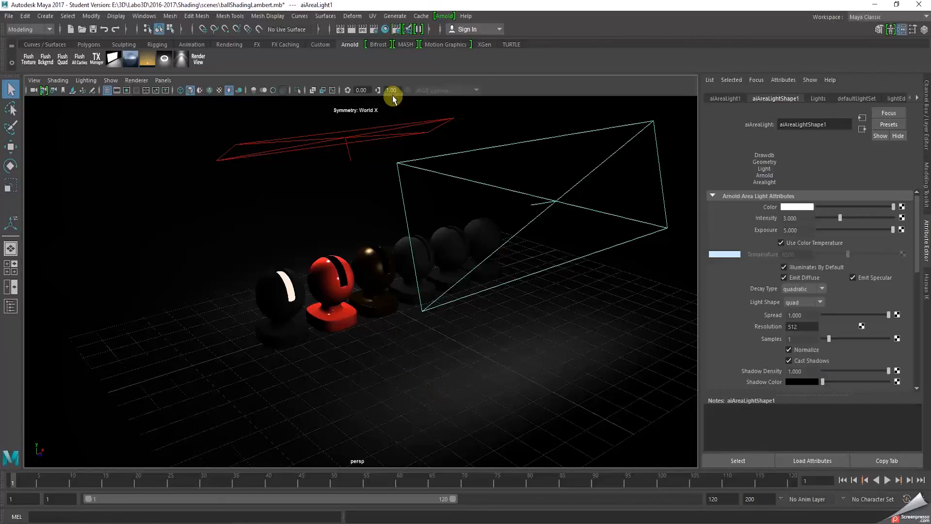
Render the shading balls in Arnold RenderView and place its window over the left part of the viewport
scroll(455, 252, up, 2)
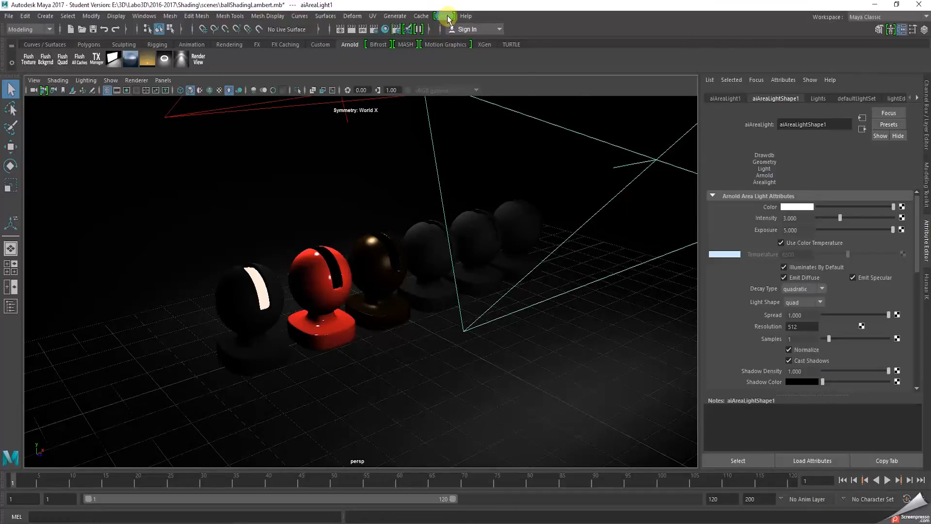
click(446, 16)
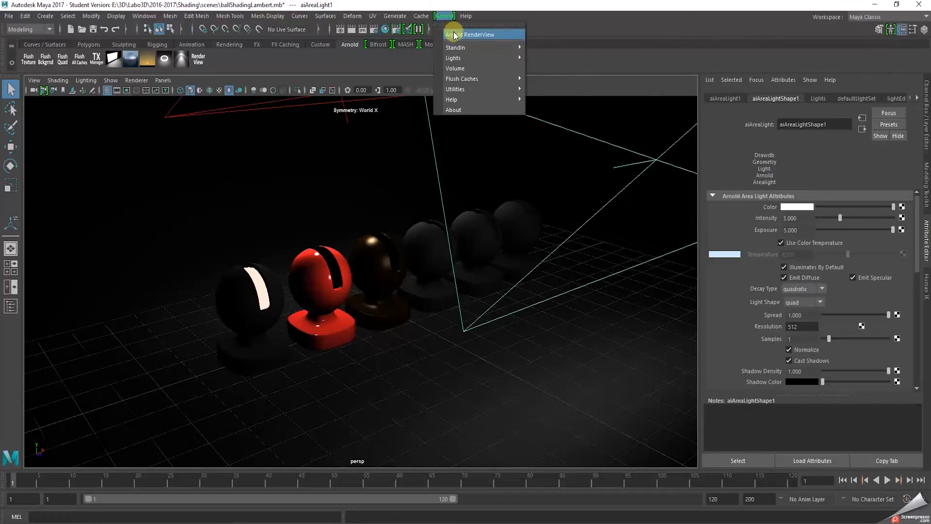
click(455, 34)
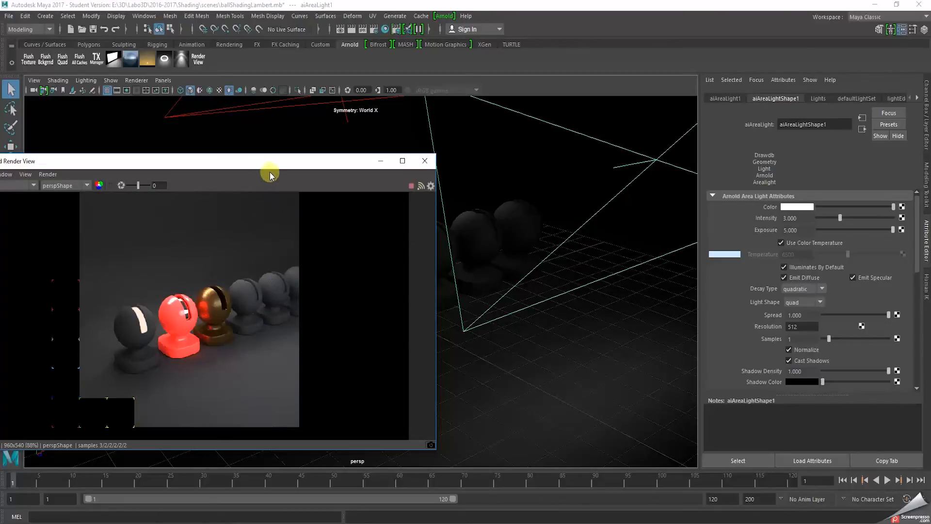
drag(270, 162, 281, 144)
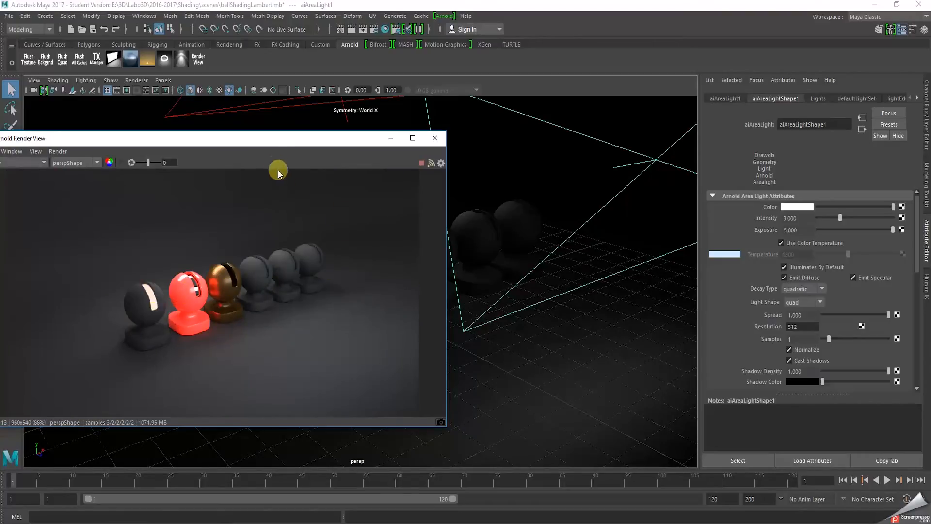
drag(271, 140, 287, 134)
drag(304, 131, 304, 131)
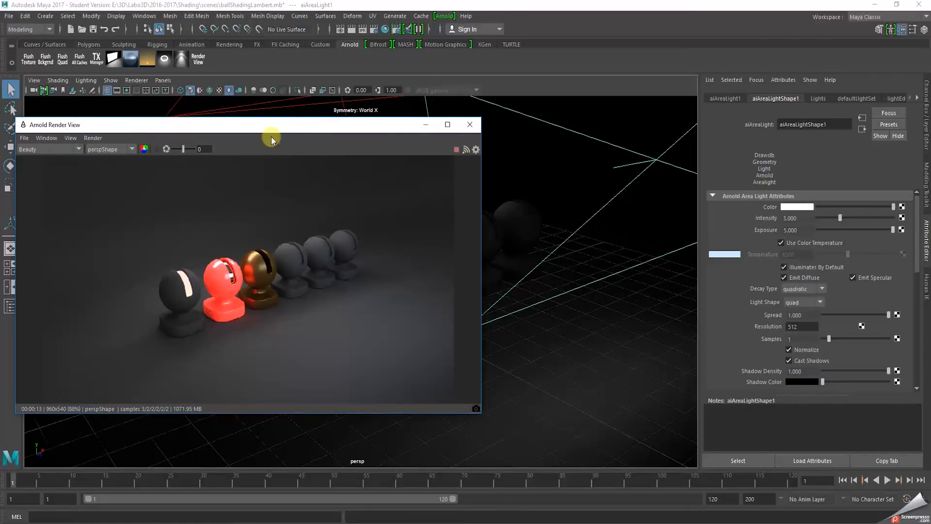
drag(293, 122, 293, 118)
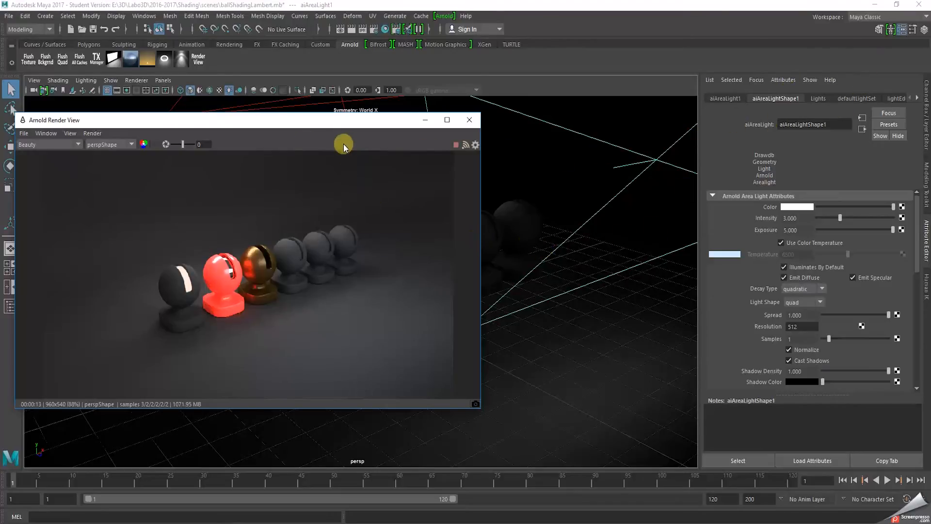
drag(350, 125, 355, 114)
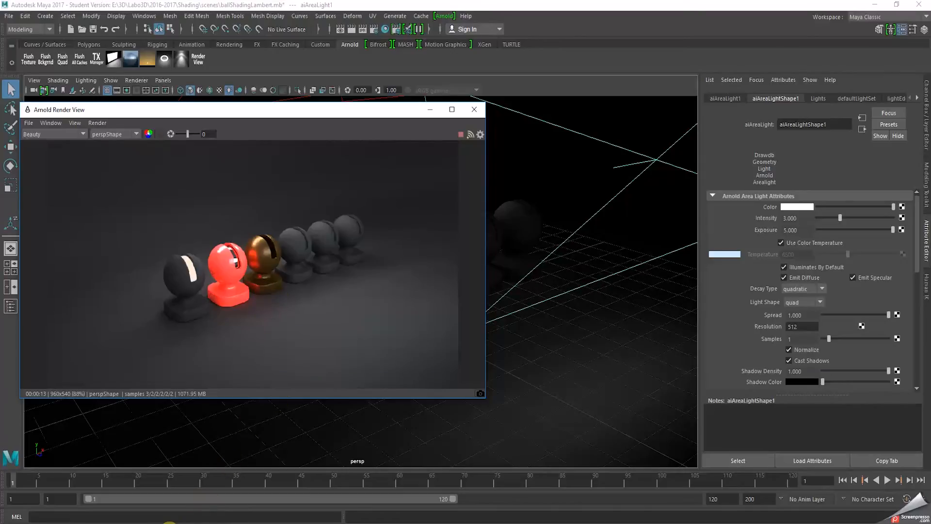
Restore Hypershade beside the render, create a new aiStandard shader and graph only its network
right_click(169, 522)
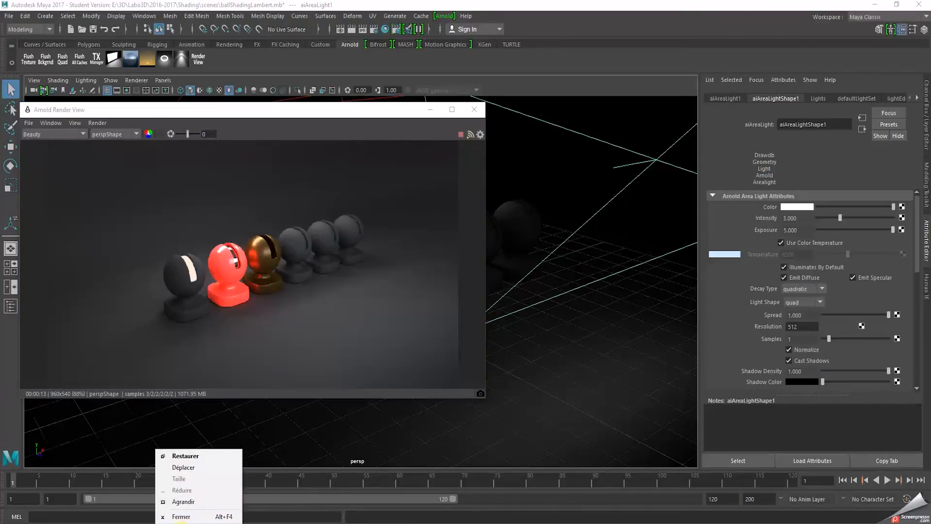
click(177, 523)
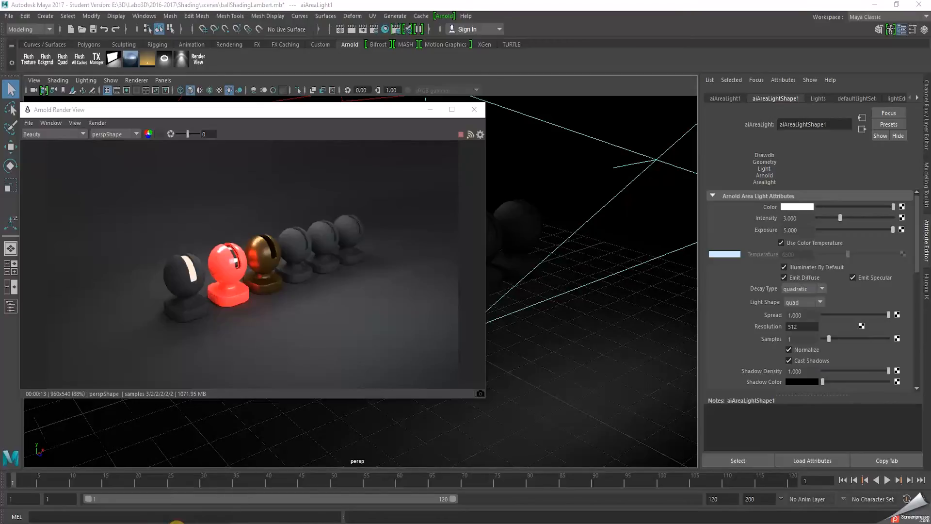
click(180, 523)
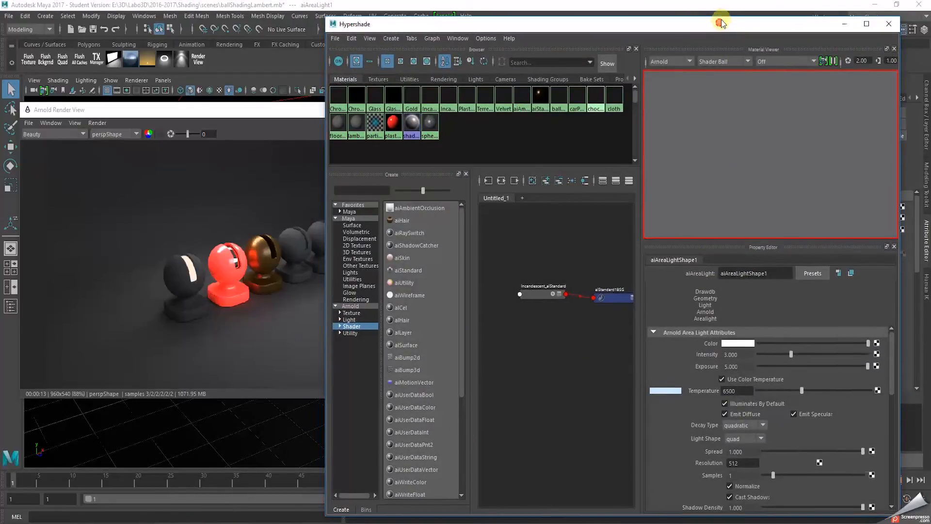
drag(721, 23, 737, 9)
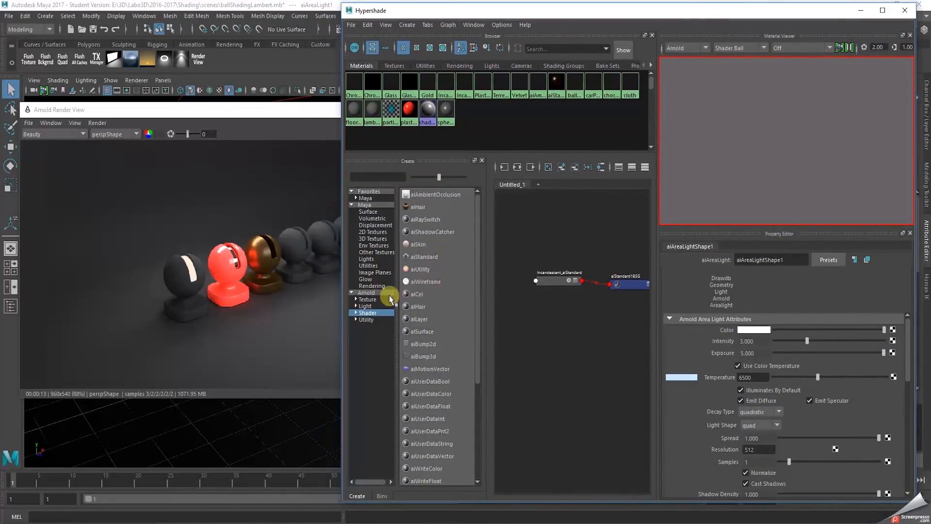
click(426, 257)
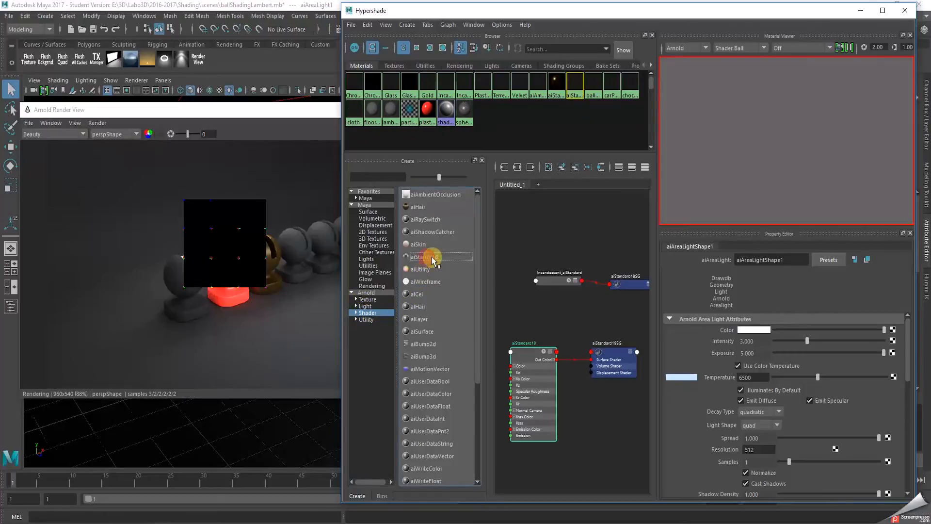
click(516, 168)
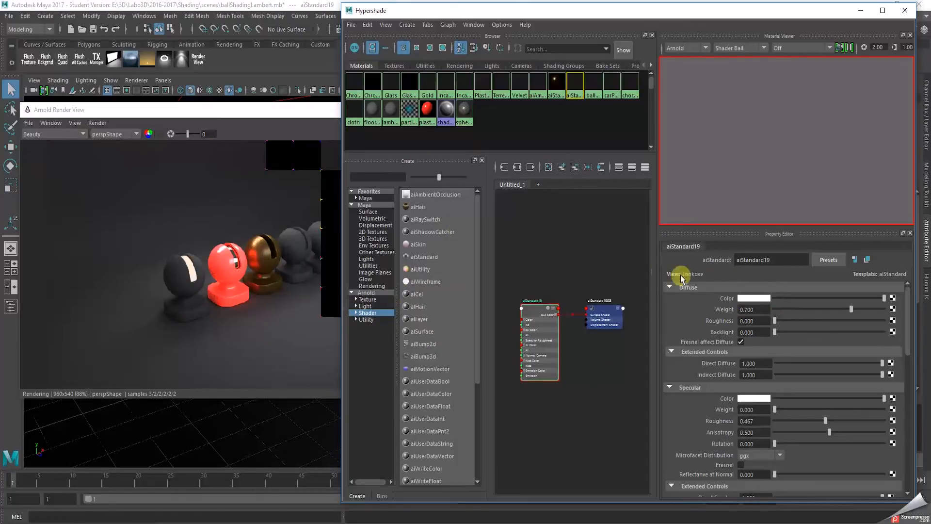
Reposition the Hypershade window beside the render and arrange the new shader and shading group nodes in the graph
drag(610, 9, 622, 62)
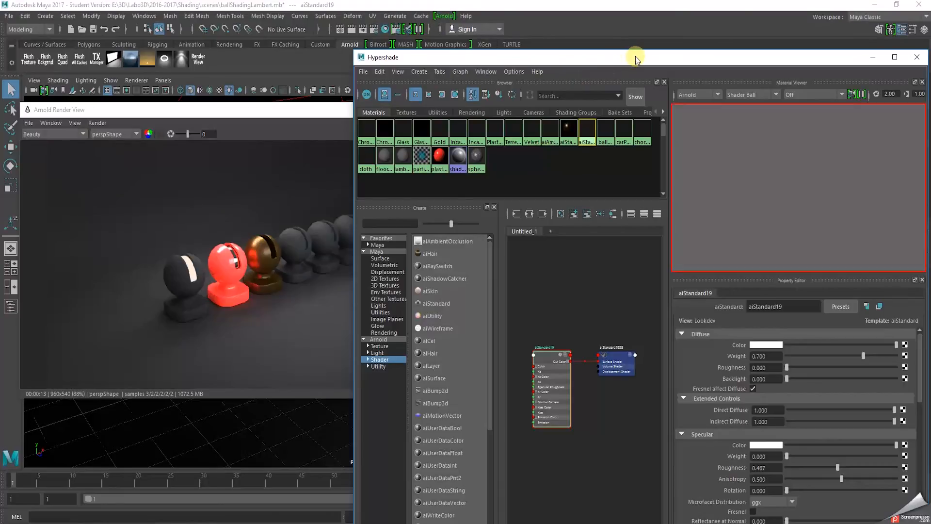
drag(636, 59, 623, 29)
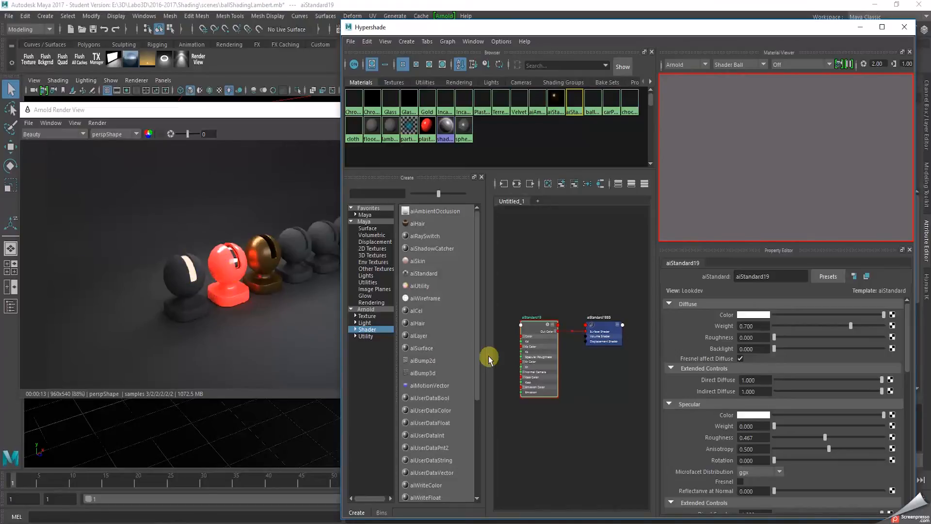
drag(534, 342, 531, 316)
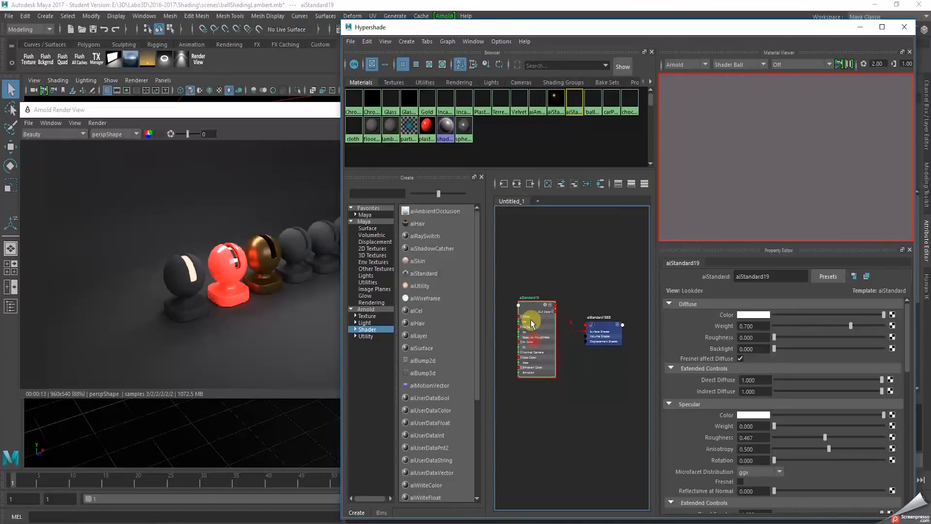
drag(603, 343, 610, 313)
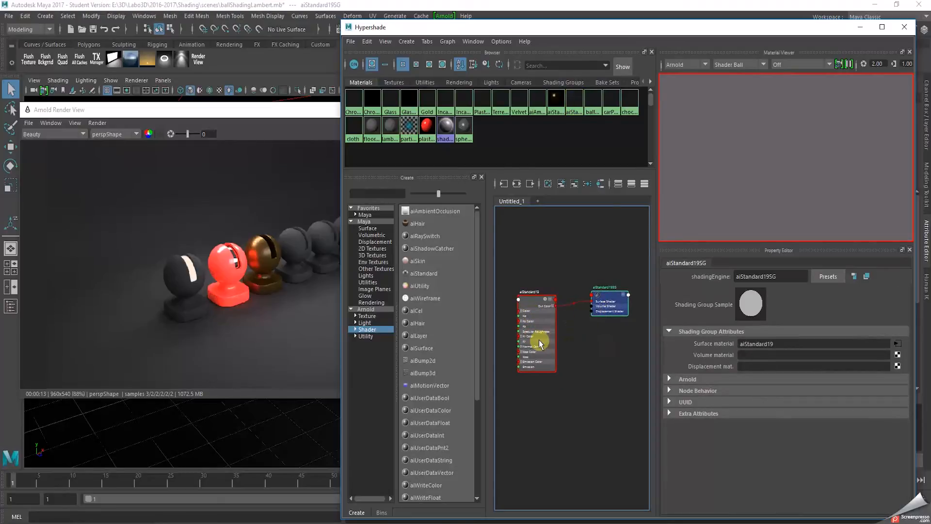
drag(540, 343, 541, 327)
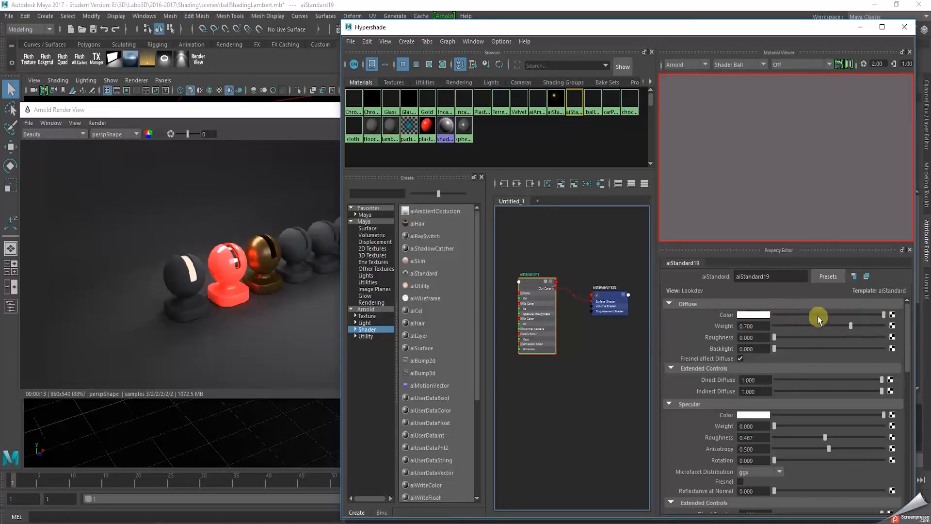
Connect a Noise texture to the new aiStandard shader's diffuse color
click(892, 314)
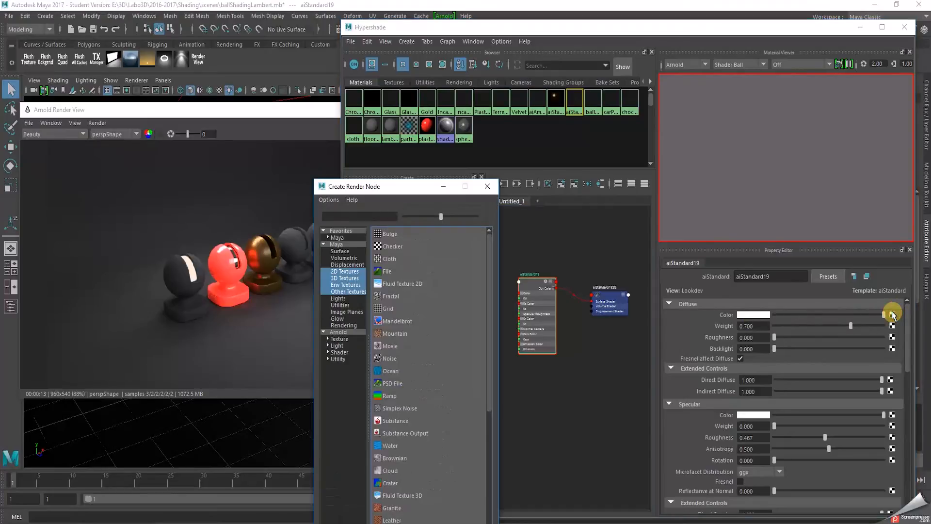
drag(407, 193, 424, 142)
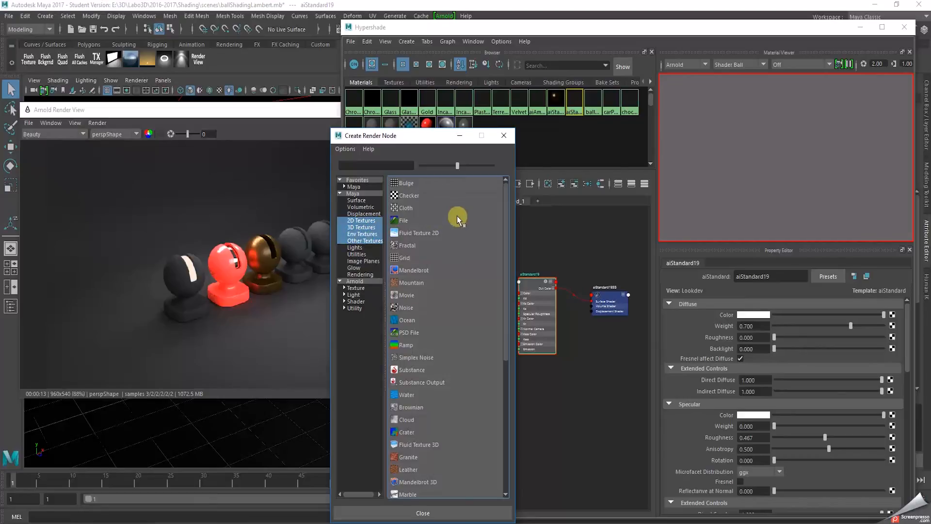
click(407, 220)
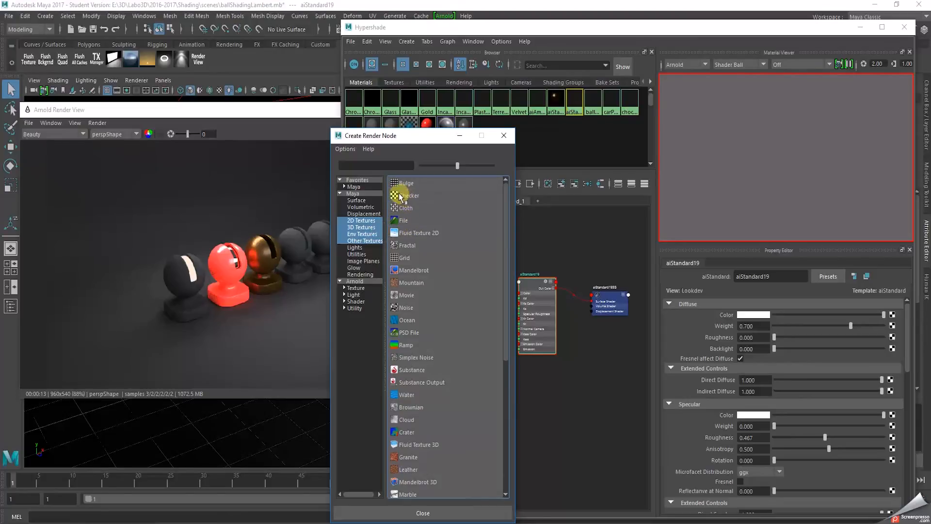
click(401, 308)
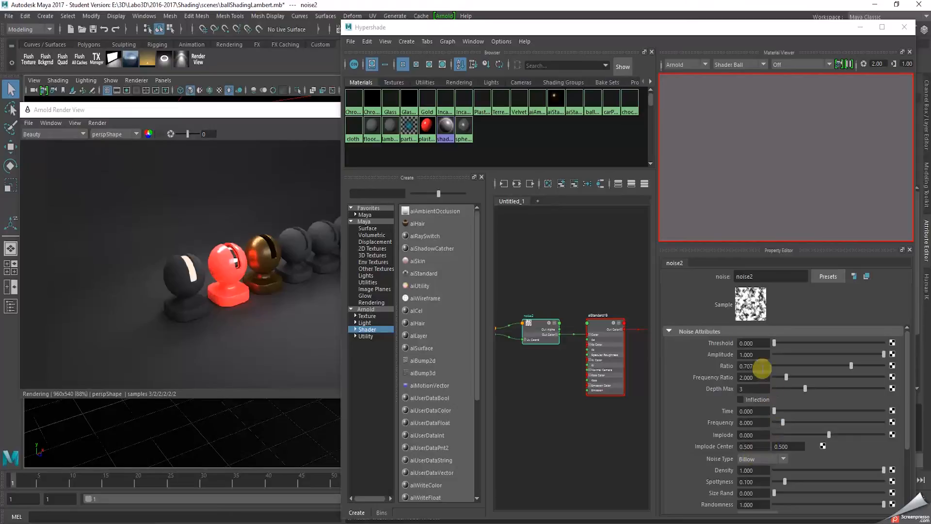
Set the noise to Perlin Noise with threshold 0.357, amplitude 0.420, ratio 1.000 and frequency ratio 4.737
click(781, 458)
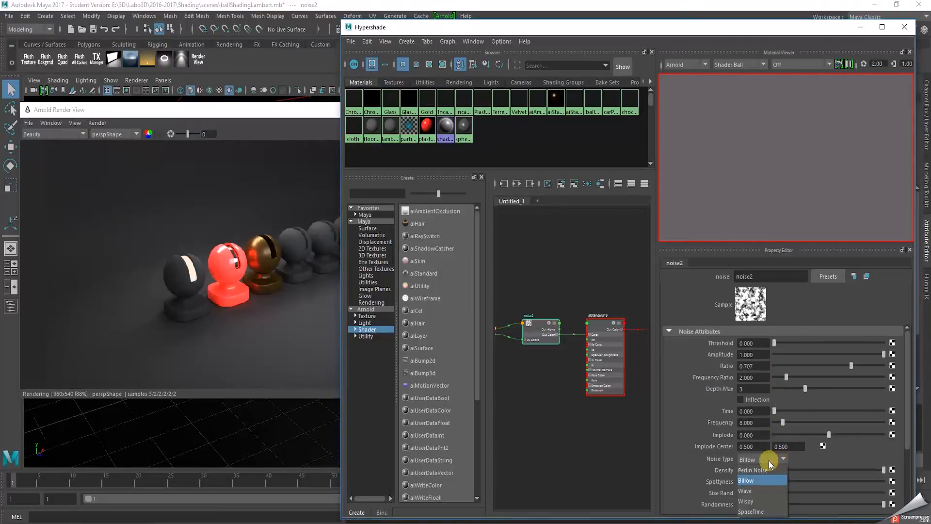
click(759, 471)
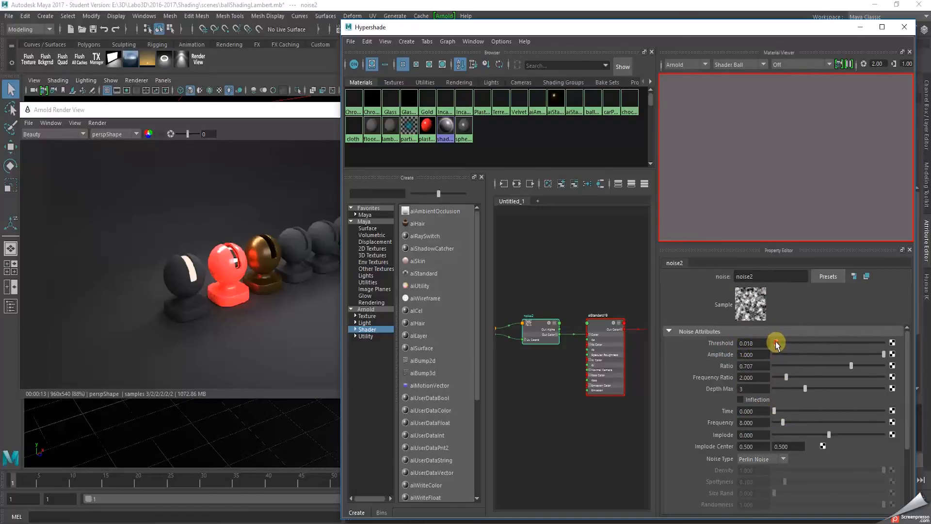
drag(776, 345, 815, 344)
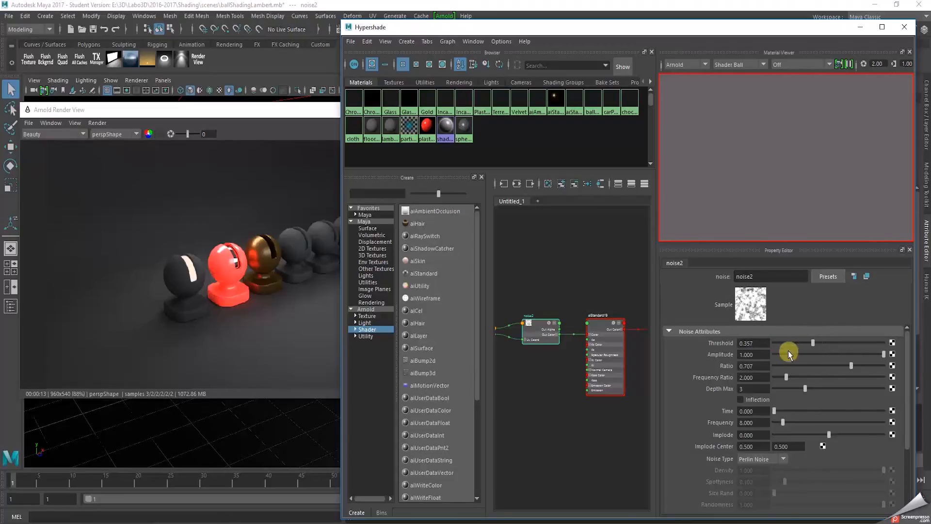
mouse_move(883, 353)
mouse_down()
mouse_move(819, 358)
mouse_move(883, 364)
mouse_up()
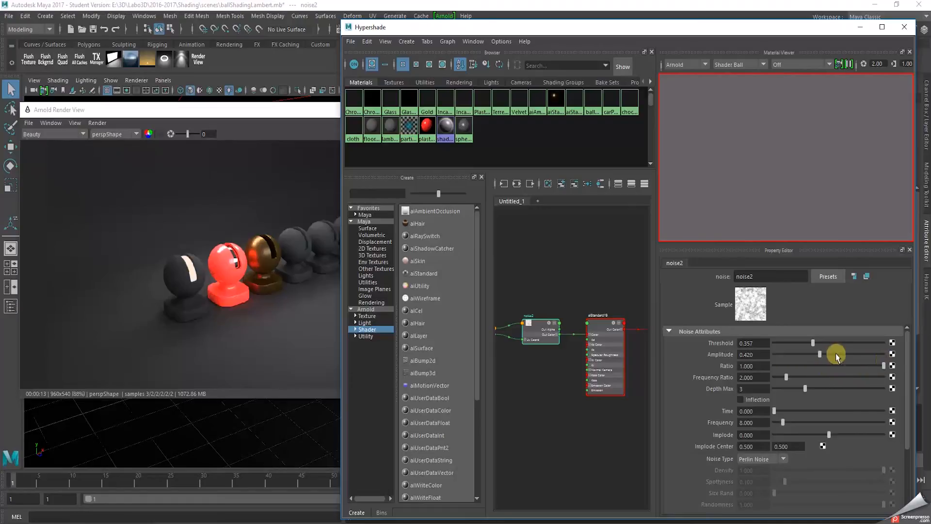
drag(786, 376, 820, 376)
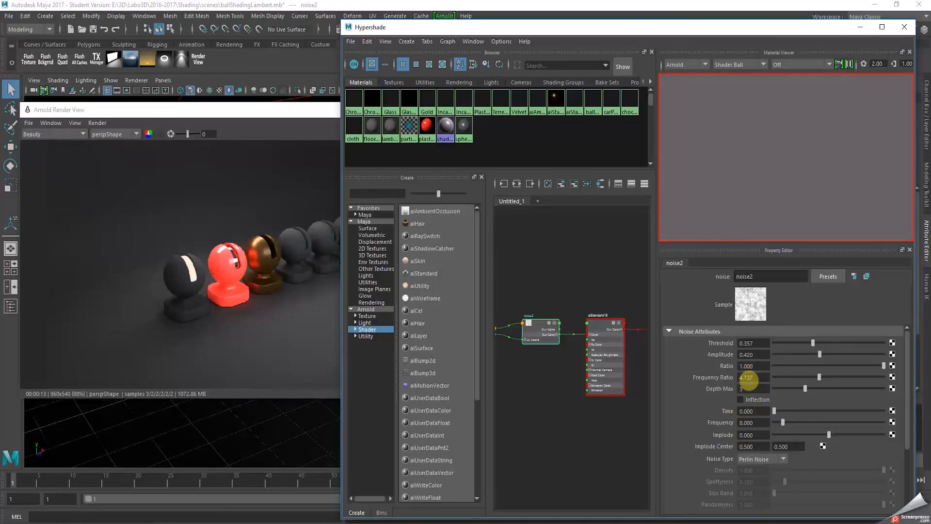
Set the noise texture's Color Gain to a dark reddish brown with hue 18.462 and full saturation
scroll(749, 343, down, 2)
scroll(749, 343, down, 2)
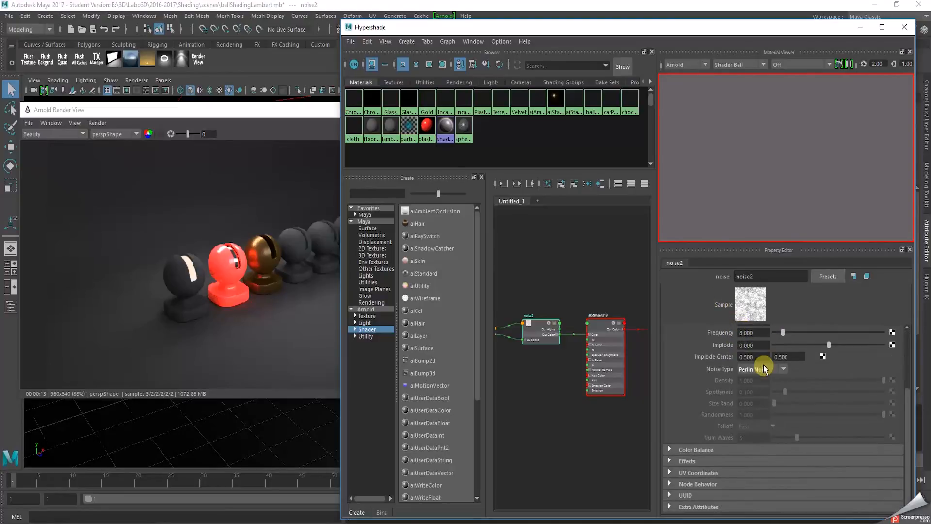
click(711, 447)
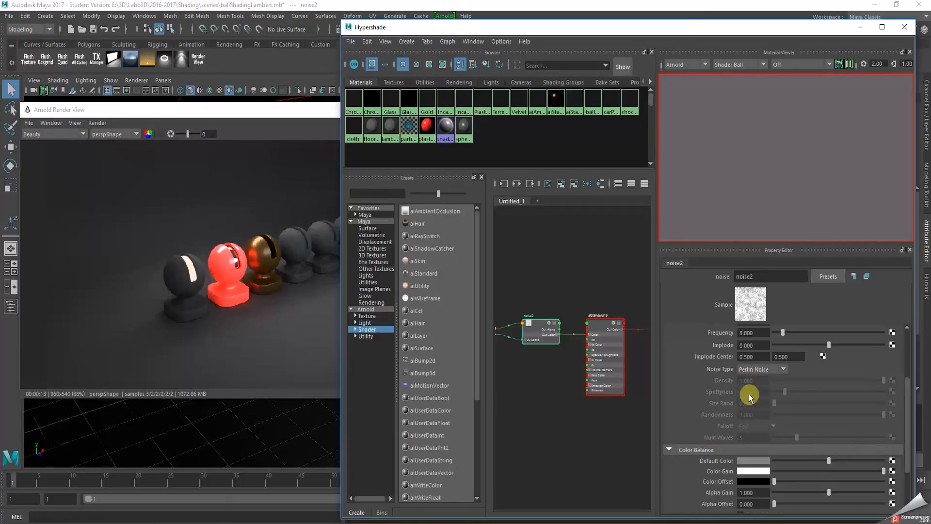
click(752, 472)
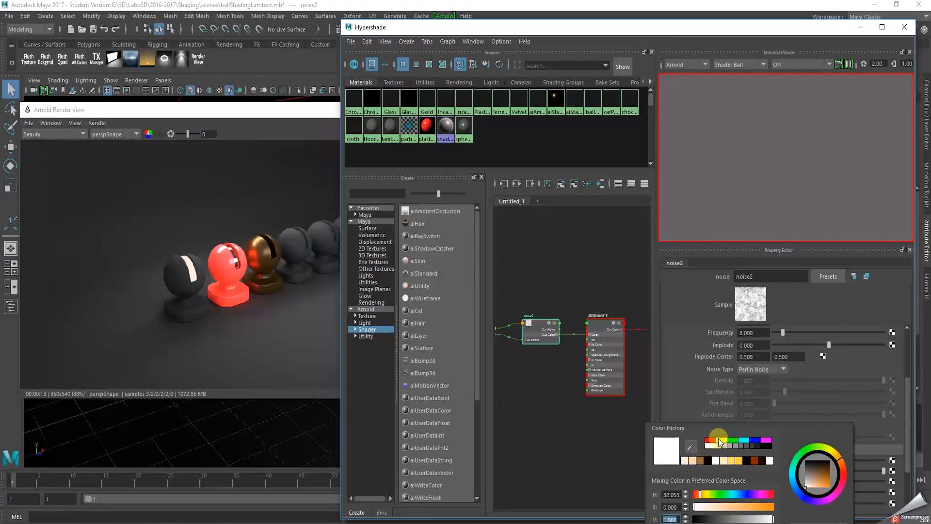
click(752, 462)
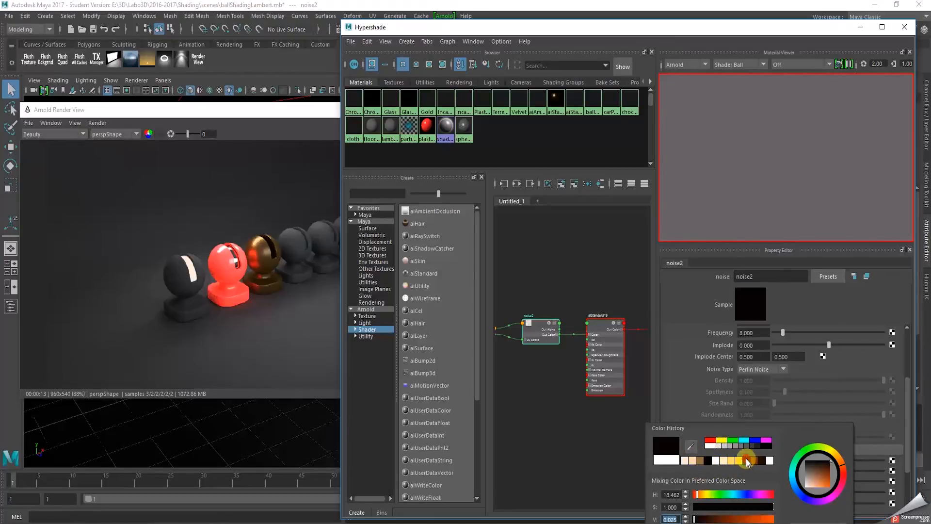
click(737, 517)
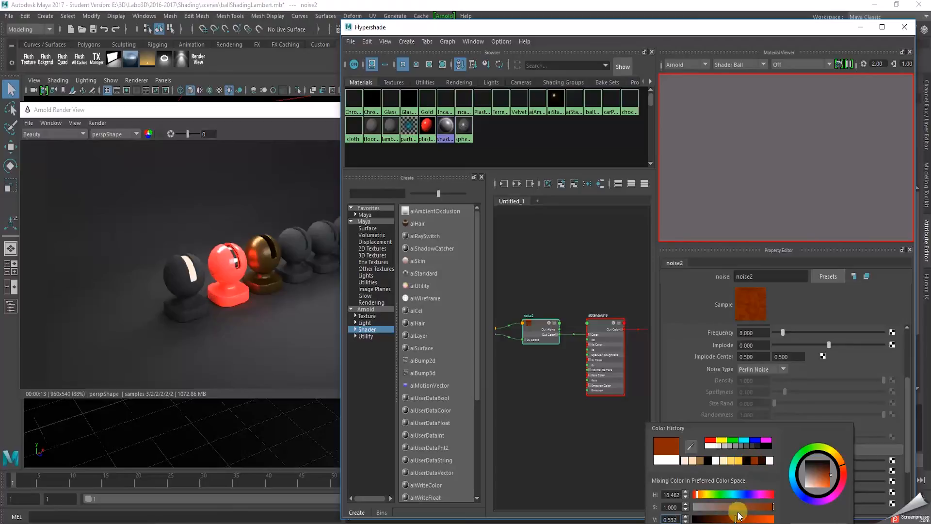
drag(735, 518, 727, 519)
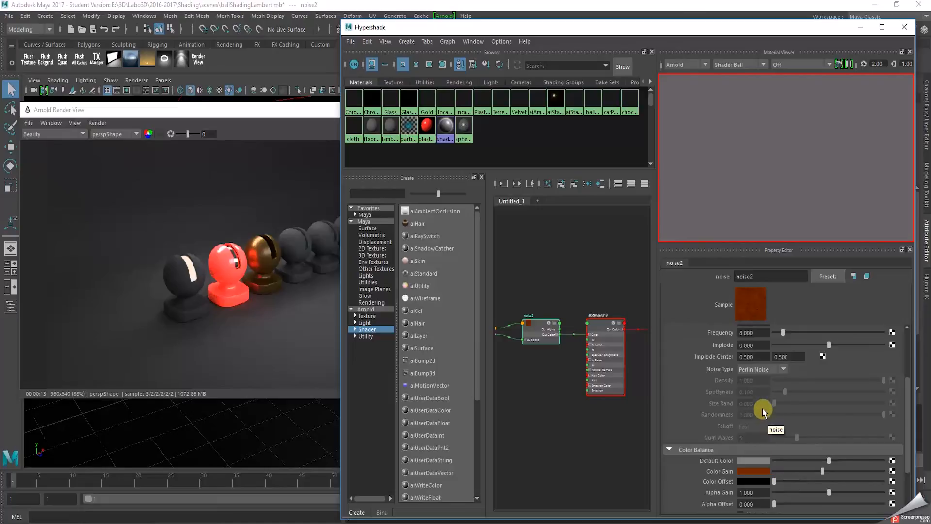
Widen the Hypershade window and connect the noise's Out Color to the aiStandard shader's Normal Camera input
click(589, 343)
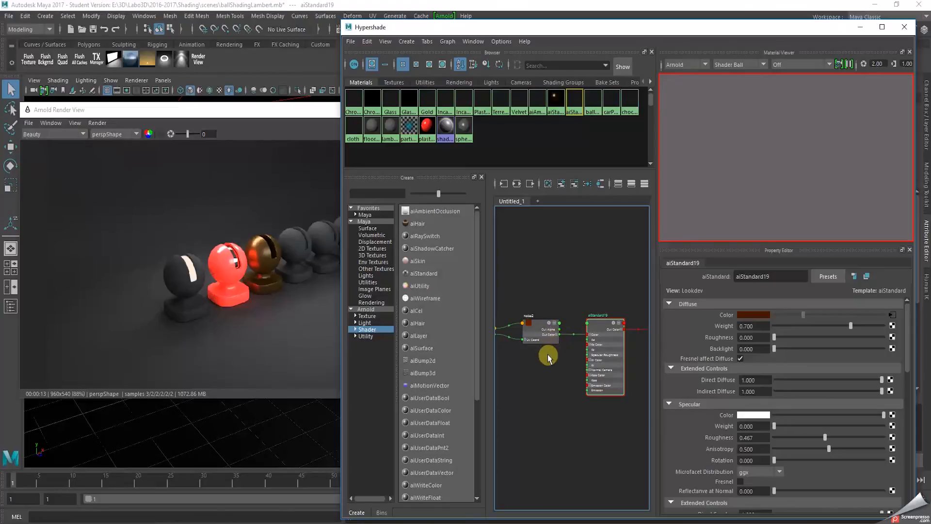
alt+middle_drag(538, 374, 582, 376)
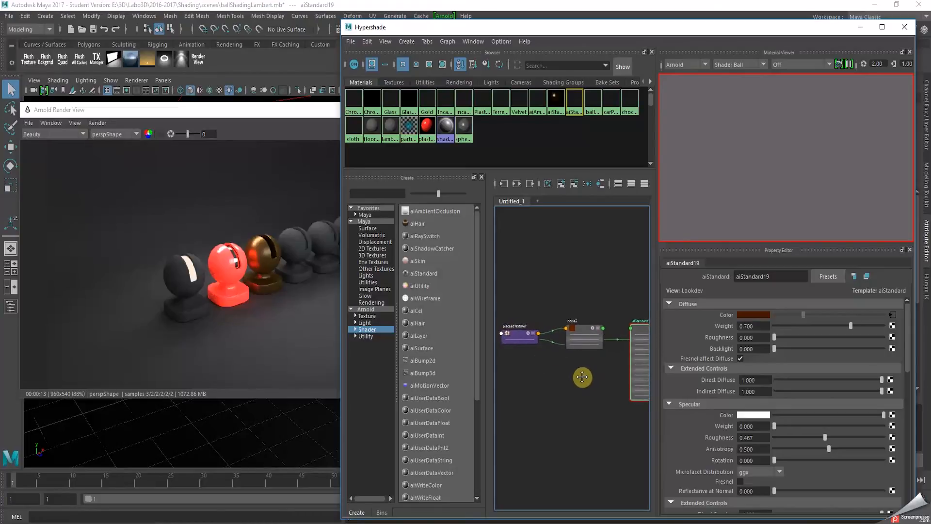
drag(339, 347, 281, 354)
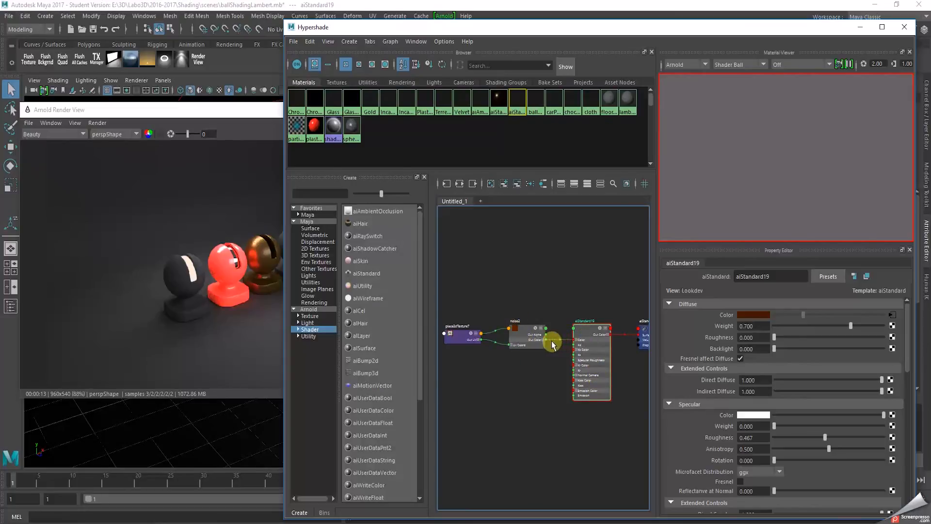
drag(551, 340, 581, 341)
click(565, 339)
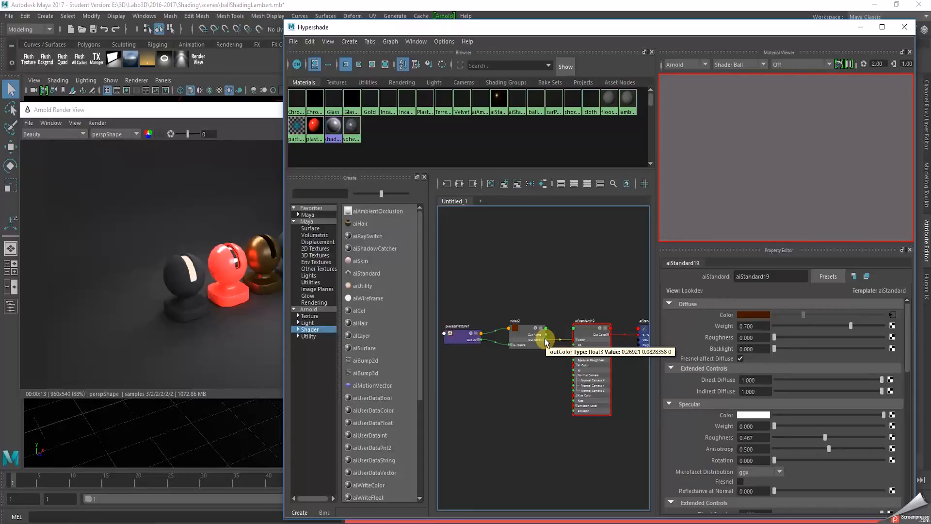
drag(547, 342, 570, 375)
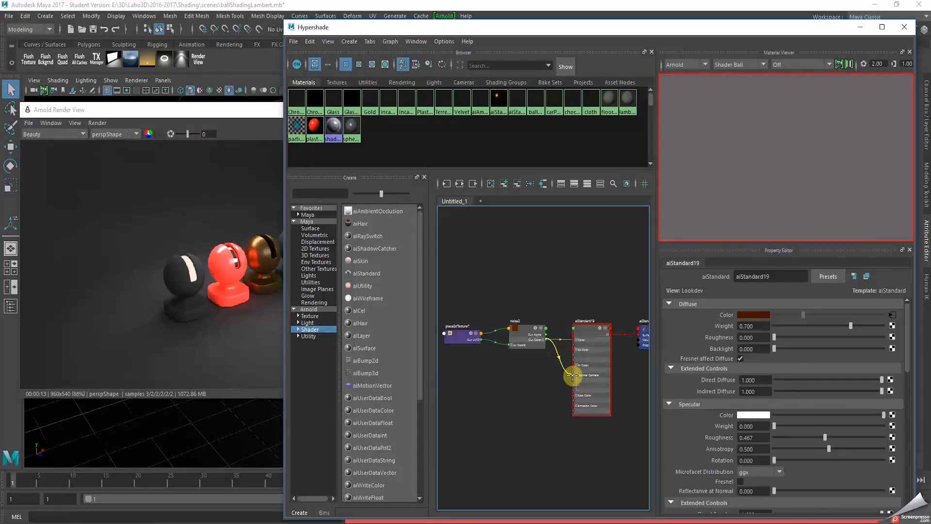
drag(572, 375, 573, 375)
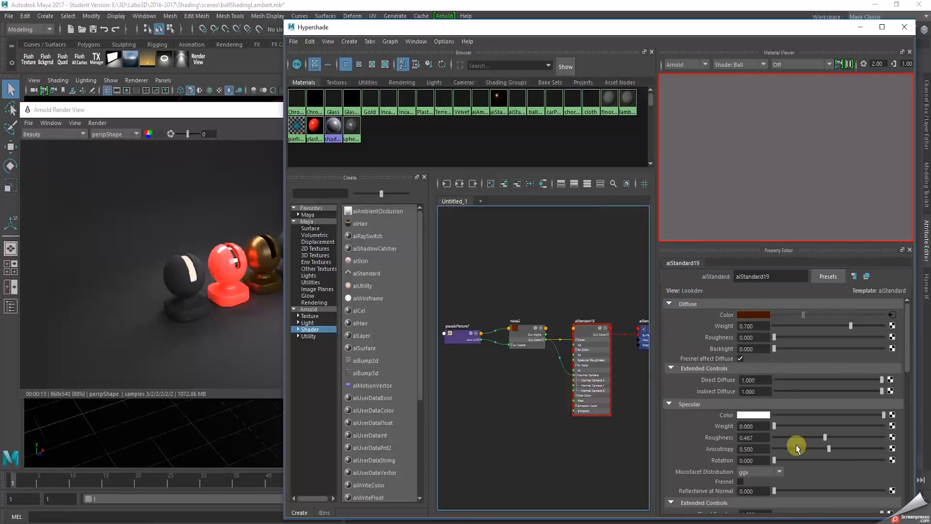
Check the aiStandard shader's Bump Mapping attribute and switch the material viewer's renderer to Hardware
scroll(723, 410, down, 5)
scroll(723, 410, down, 5)
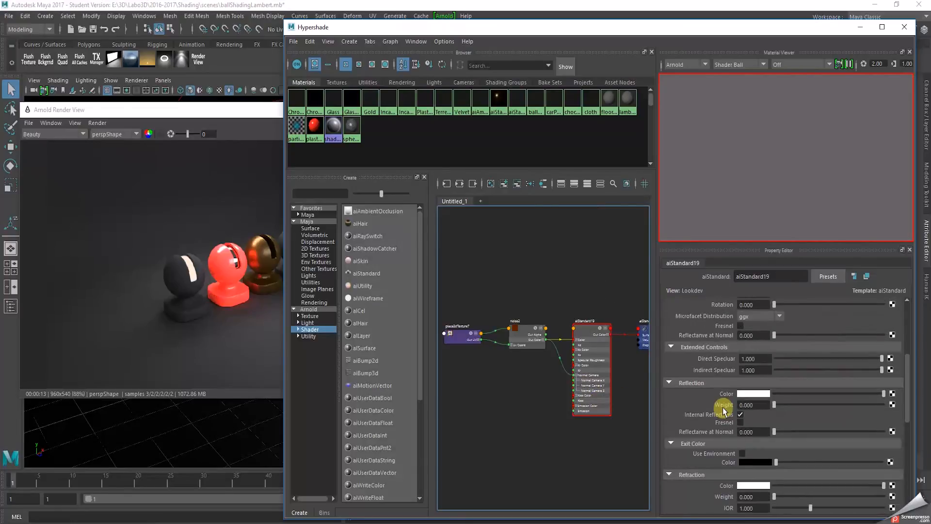
click(589, 375)
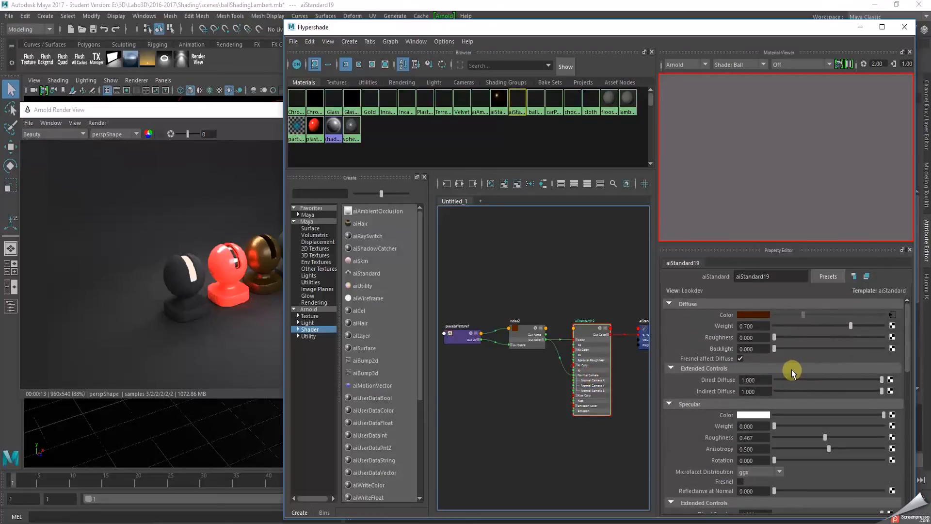
scroll(776, 371, down, 4)
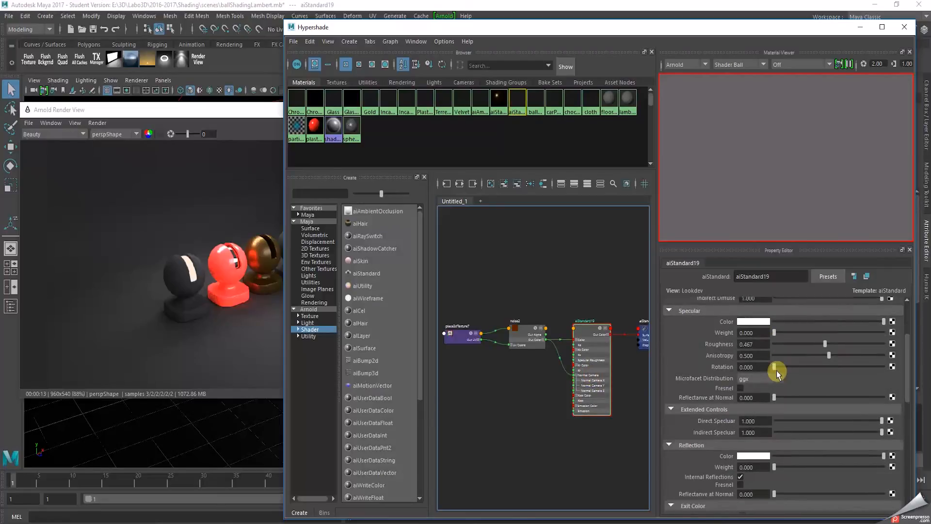
scroll(776, 371, down, 2)
scroll(775, 370, down, 4)
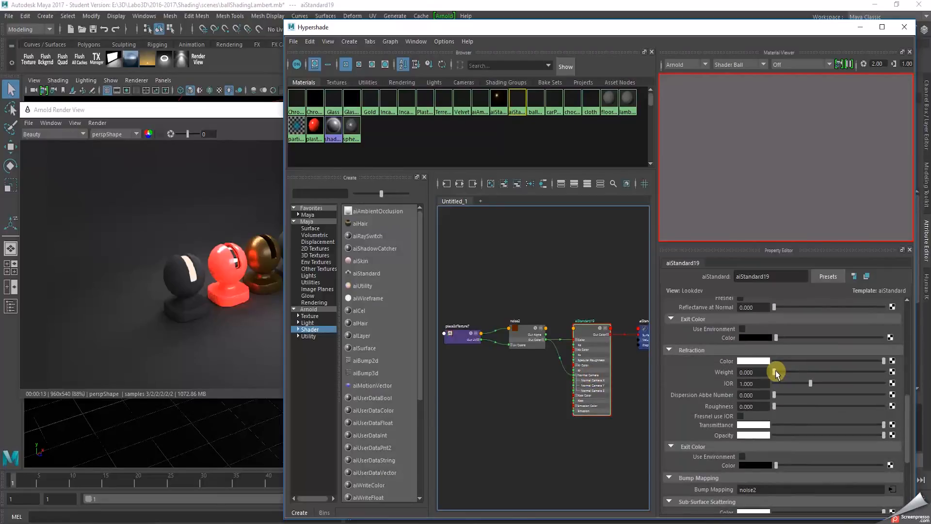
scroll(741, 410, down, 3)
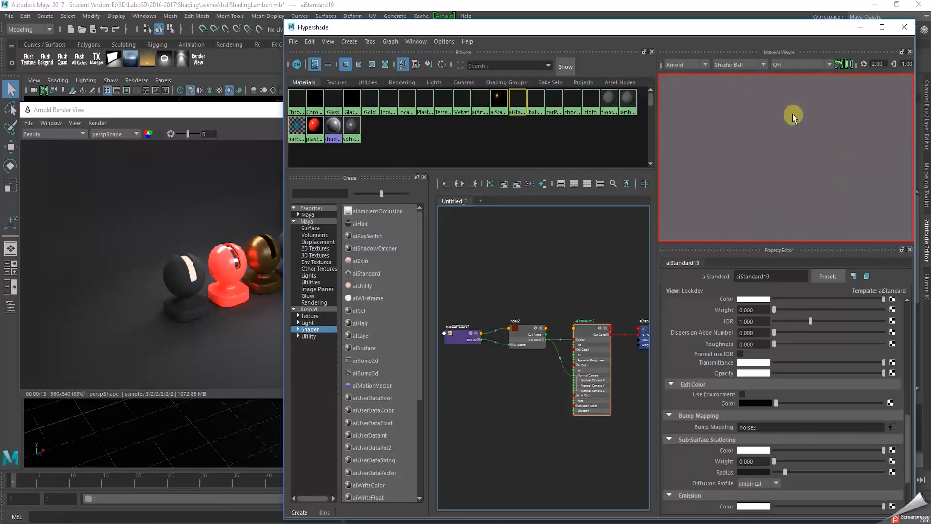
click(698, 65)
click(688, 57)
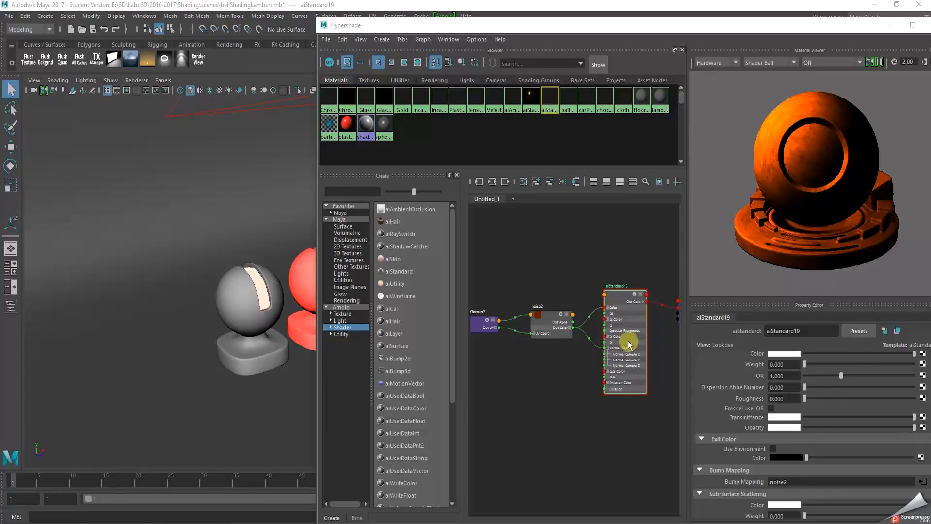
Rename the noise-textured aiStandard shader as Terre_aiStandard
scroll(796, 376, up, 5)
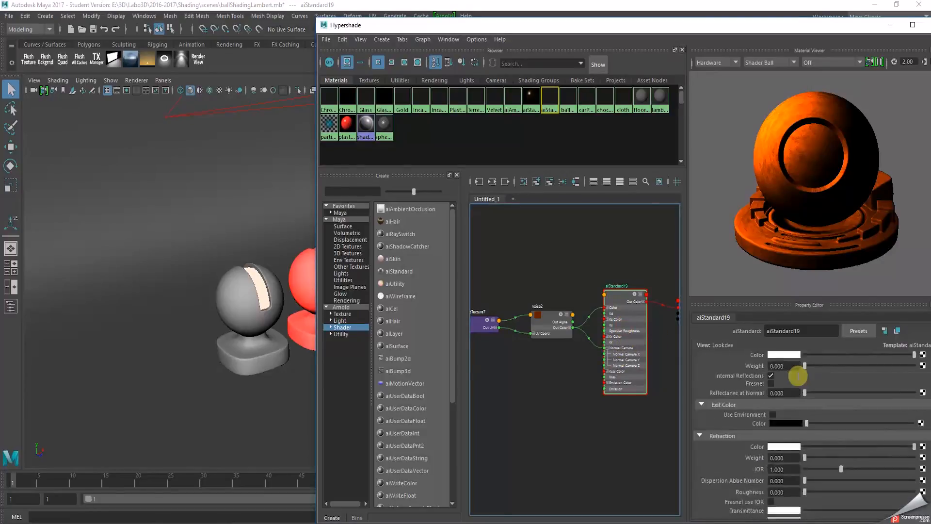
scroll(797, 376, up, 5)
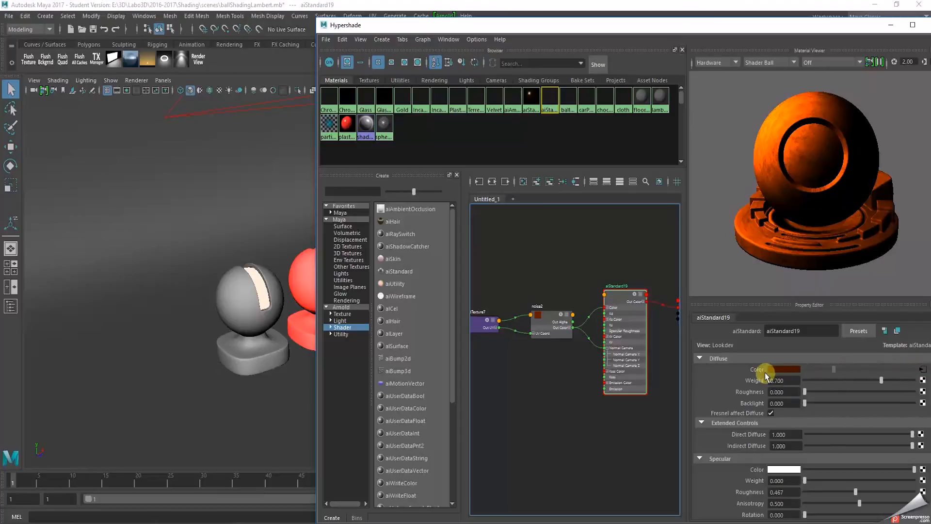
click(769, 330)
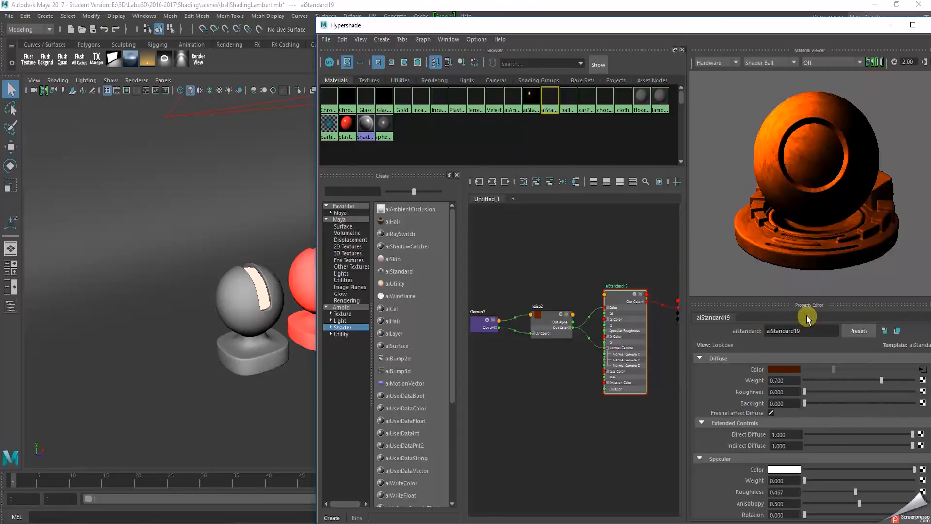
text(Terre_)
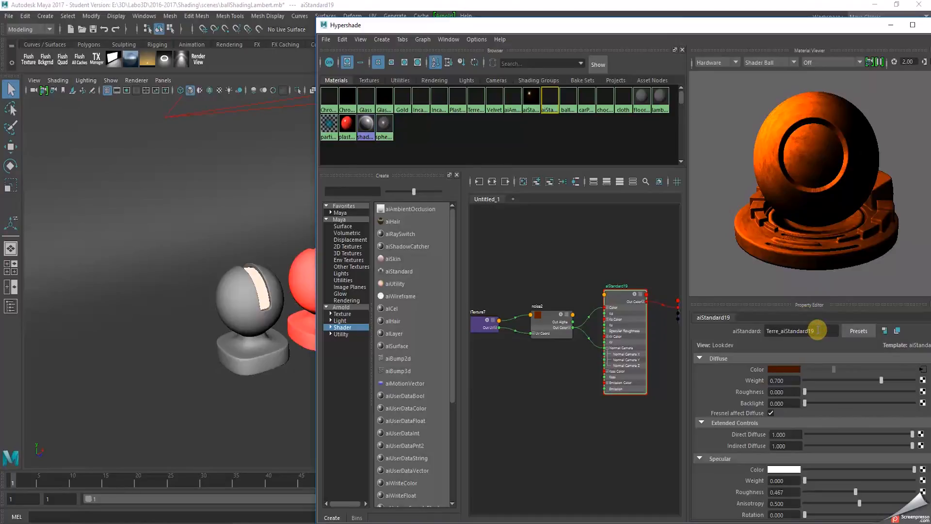
key(BackSpace)
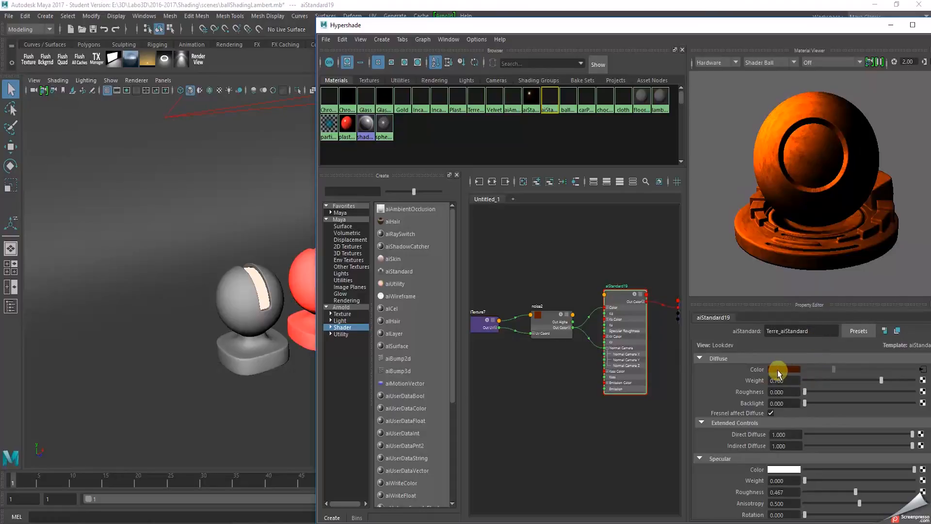
Set the shader's diffuse roughness to 0.500 and its specular roughness and anisotropy to 0.000
click(806, 392)
drag(813, 393, 859, 392)
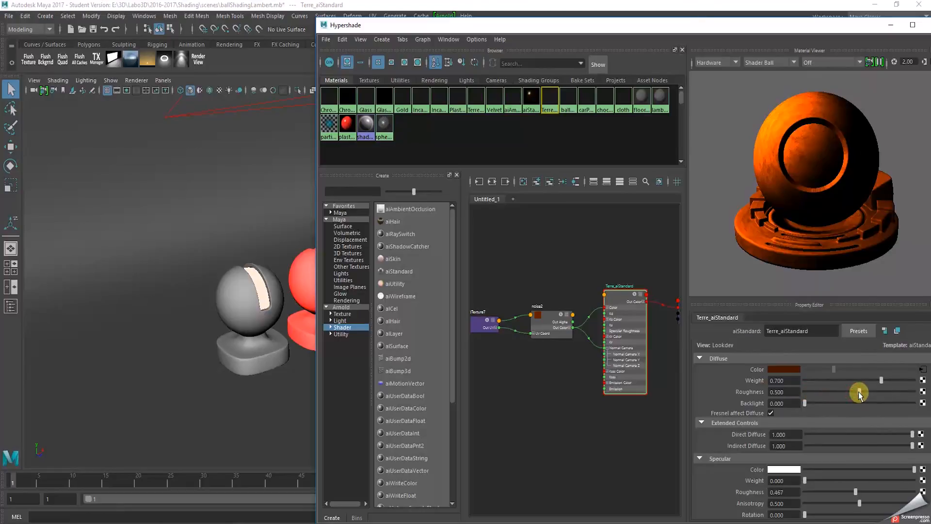
scroll(822, 415, down, 1)
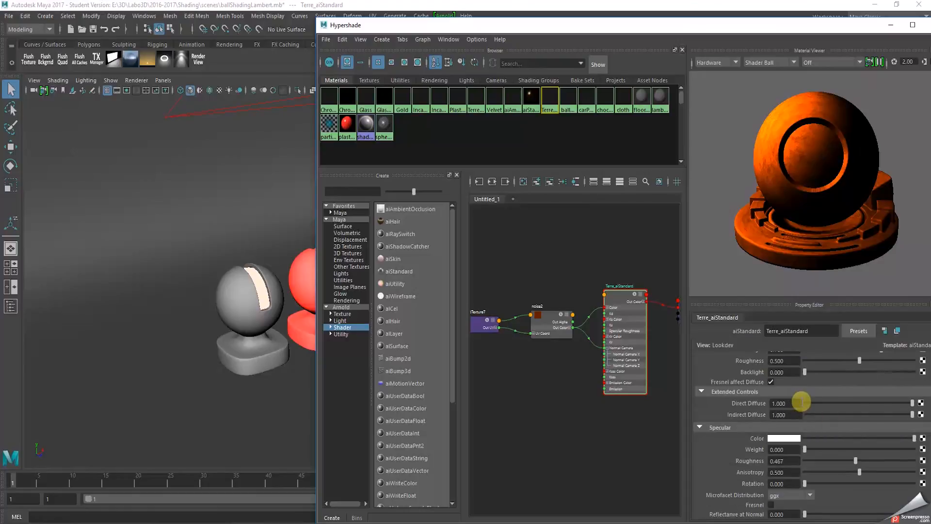
scroll(801, 402, down, 1)
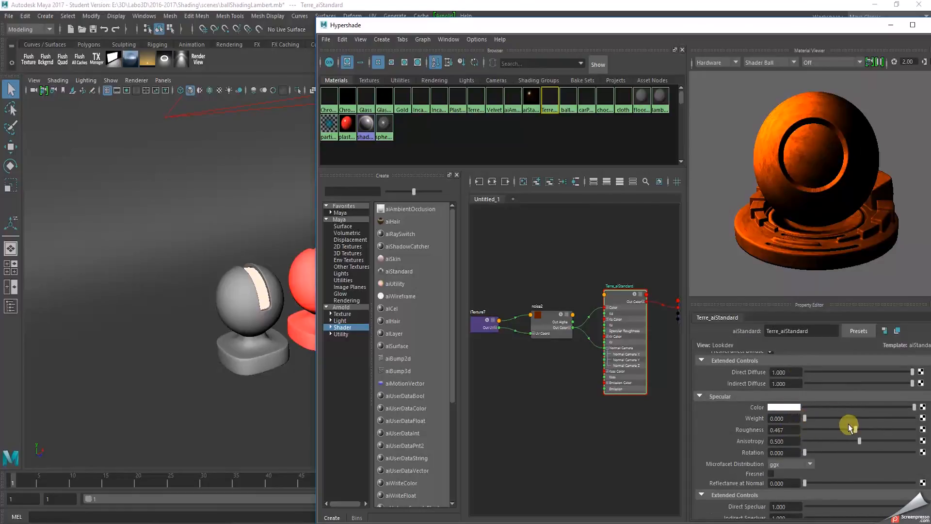
drag(854, 430, 781, 430)
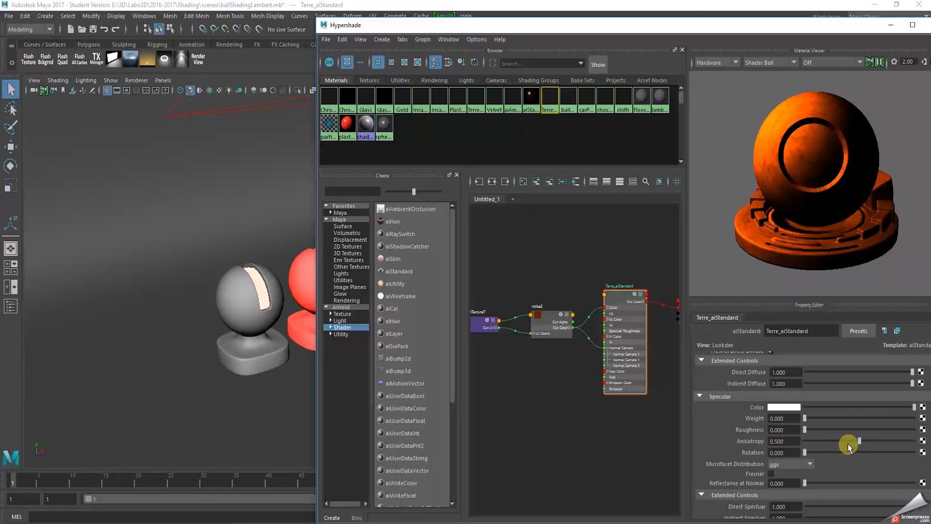
drag(856, 441, 805, 441)
Review the shader's reflection, refraction, bump mapping, sub-surface scattering and emission settings
scroll(807, 440, down, 2)
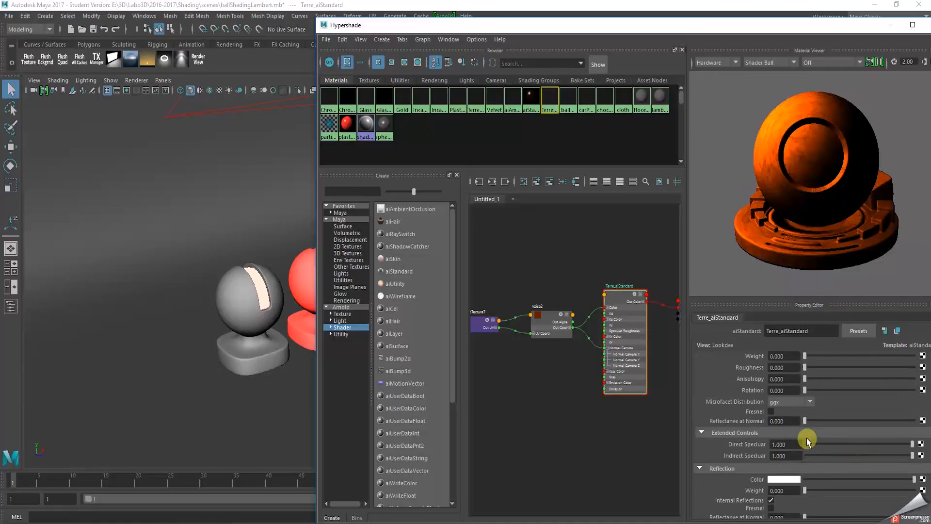
scroll(806, 438, down, 1)
scroll(834, 437, down, 1)
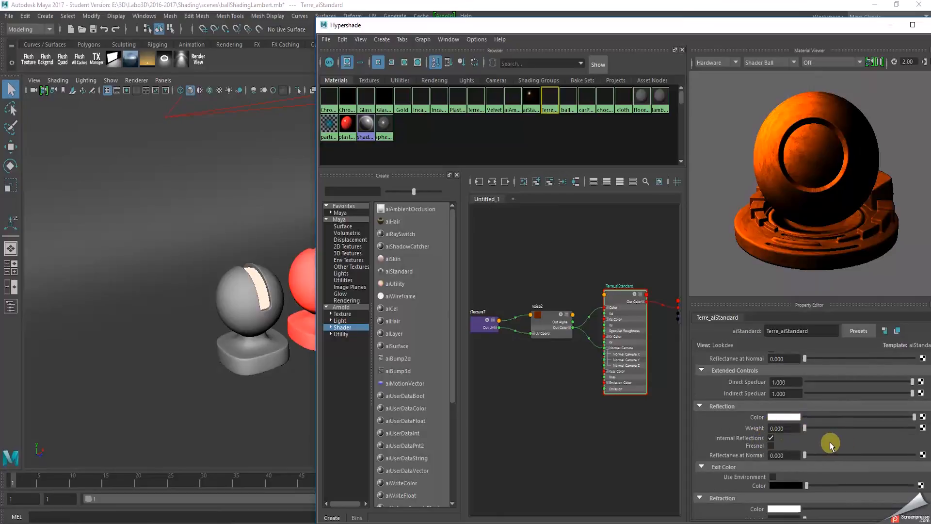
scroll(830, 442, down, 1)
scroll(848, 430, down, 2)
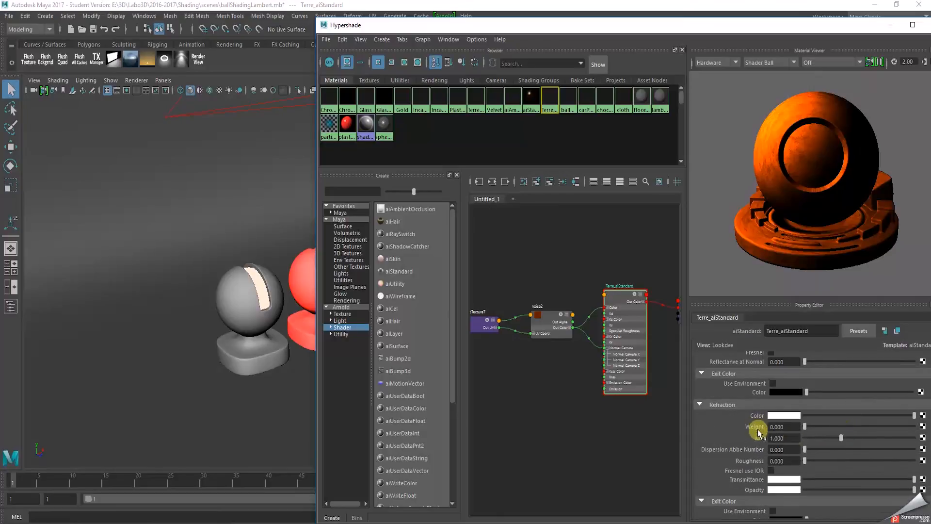
scroll(824, 432, down, 2)
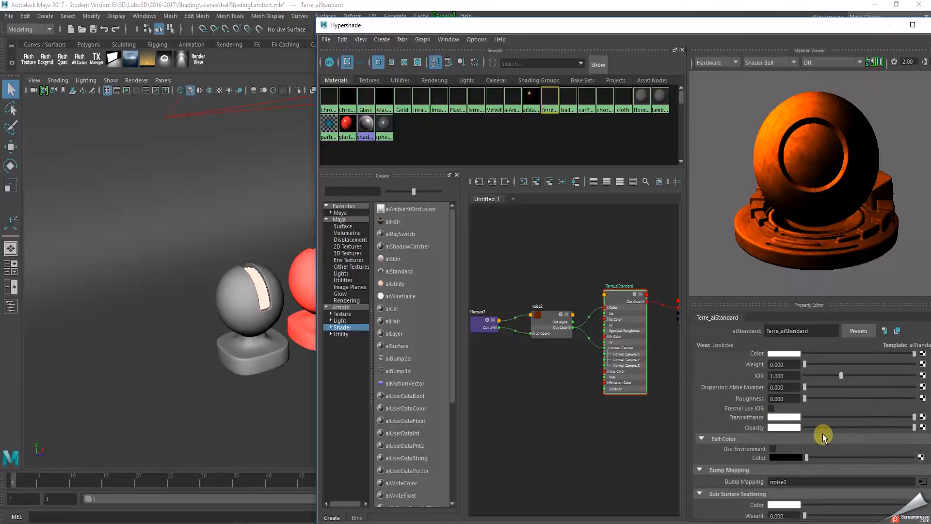
scroll(823, 436, down, 2)
scroll(800, 424, down, 1)
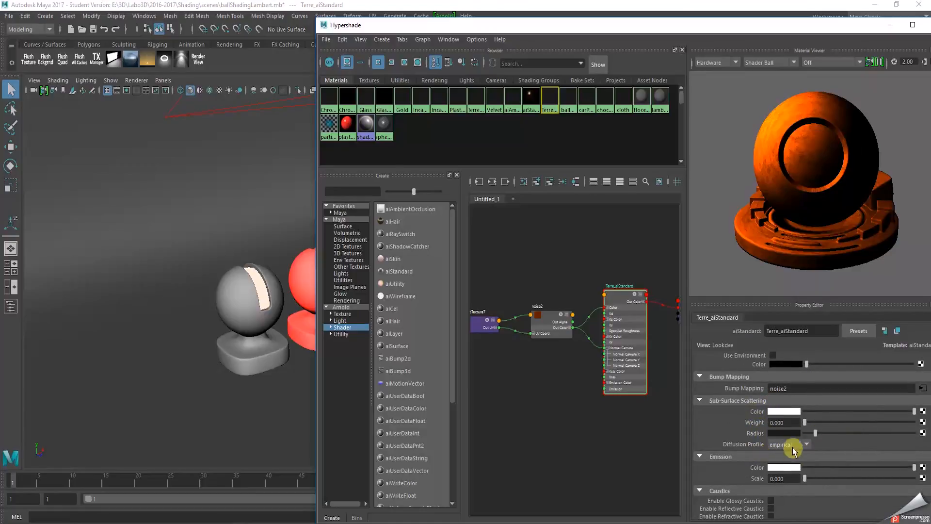
scroll(858, 438, up, 1)
scroll(848, 438, up, 1)
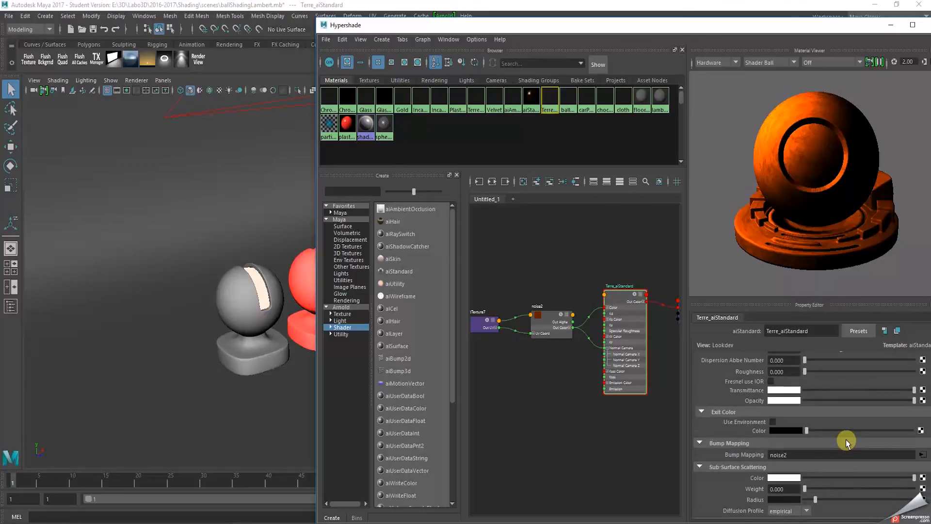
scroll(788, 429, up, 1)
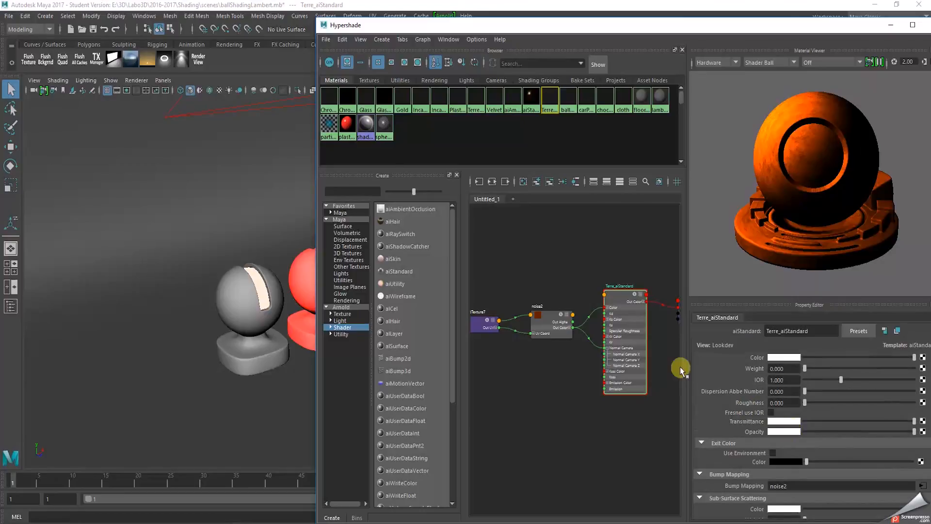
Assign the Terre_aiStandard material to the nearest shading ball's housing and display textures in the viewport
click(250, 351)
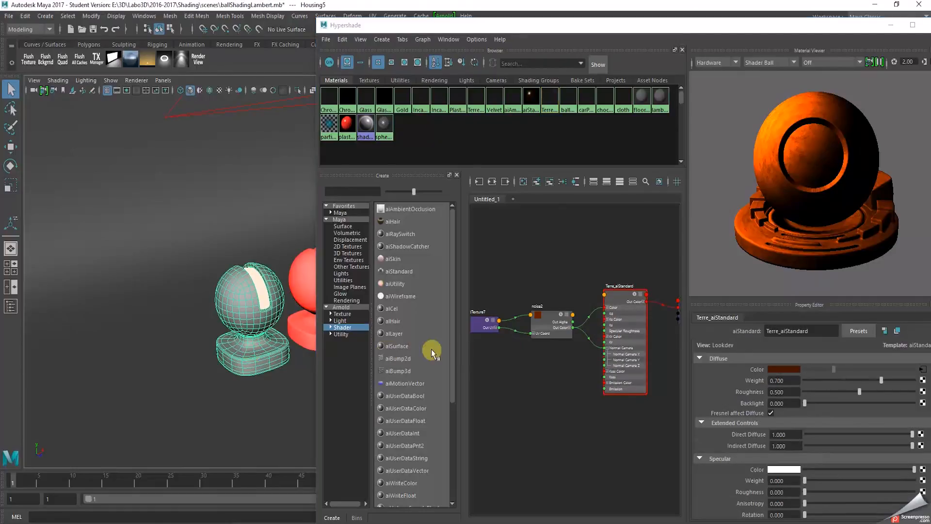
right_drag(619, 292, 620, 265)
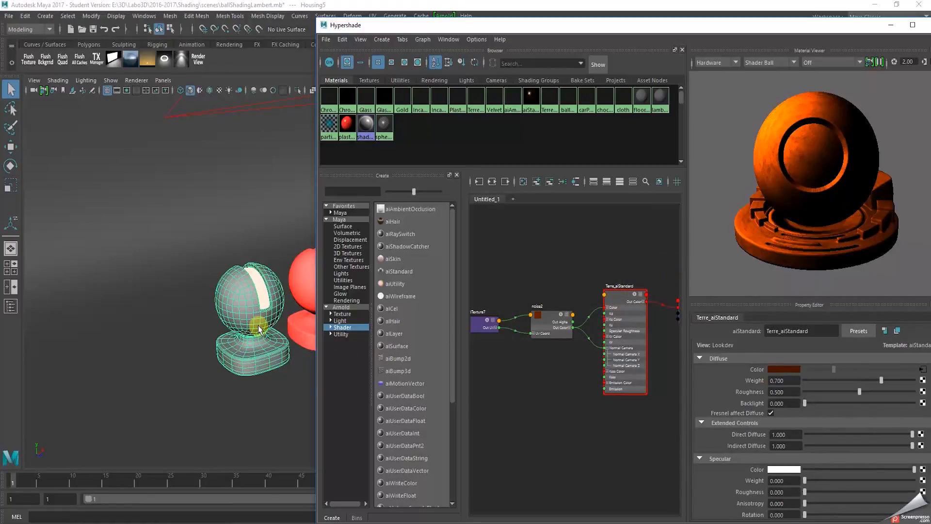
click(237, 386)
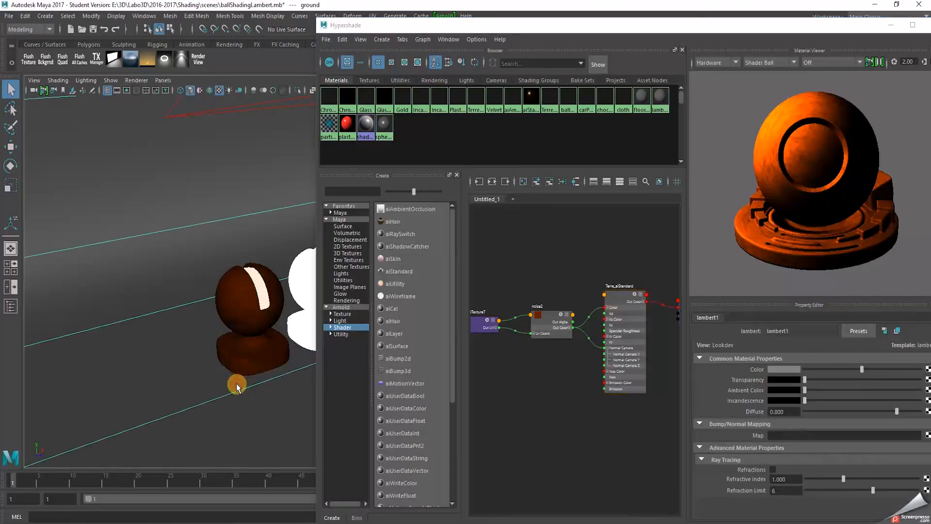
Minimize Hypershade and examine the earth material on the nearest shading ball up close in the viewport
click(254, 342)
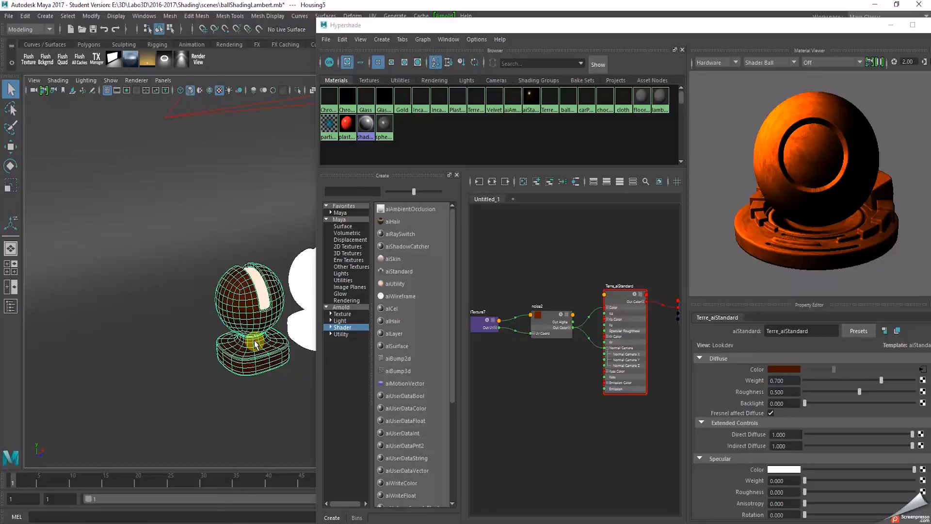
click(890, 27)
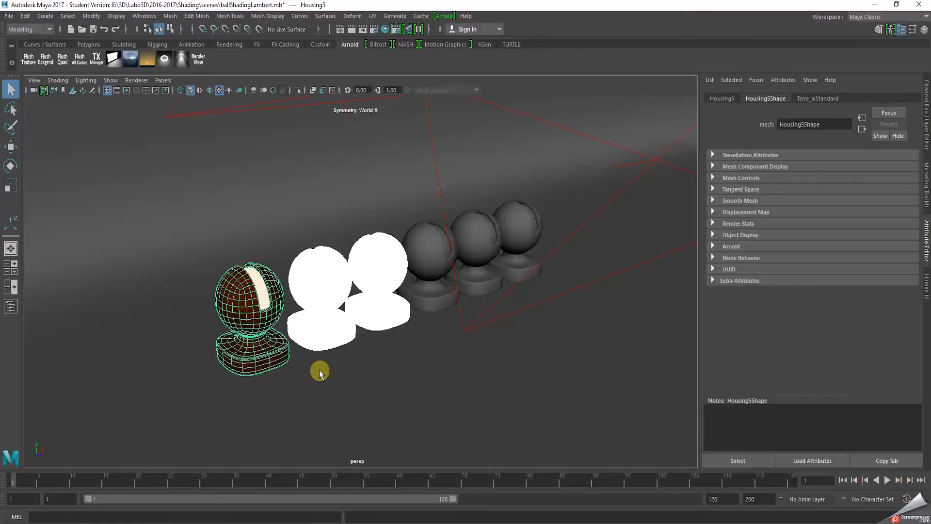
click(326, 340)
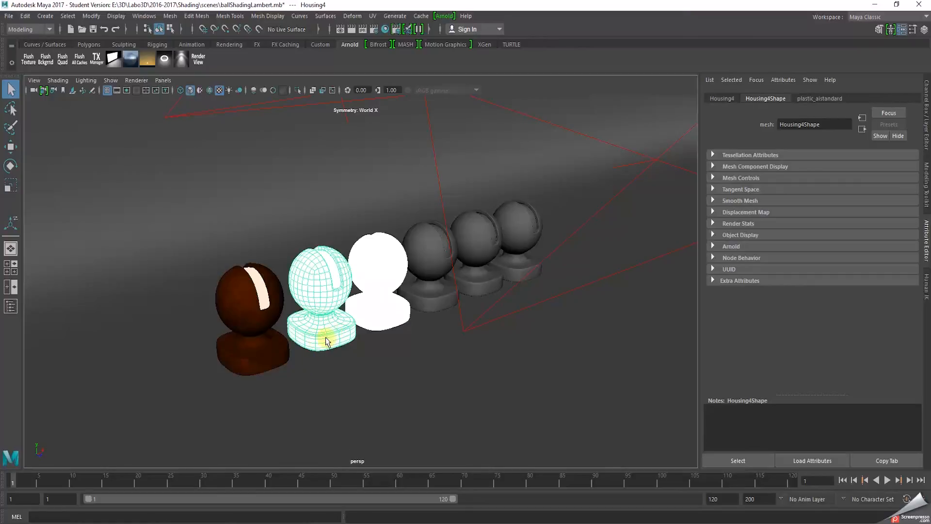
click(249, 341)
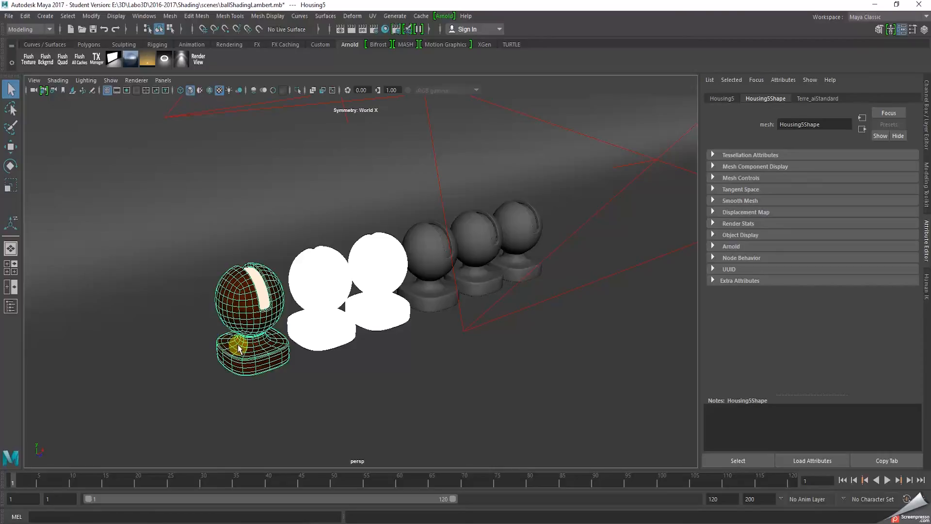
click(268, 387)
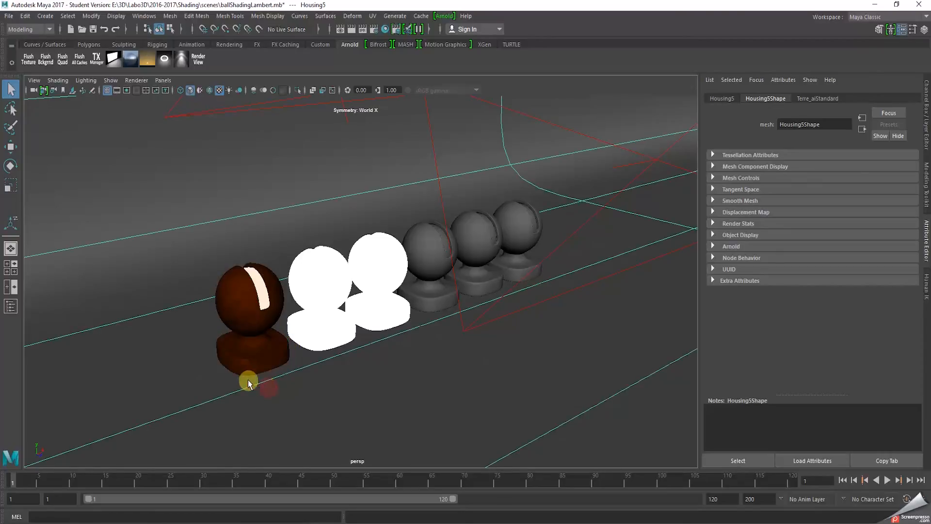
scroll(240, 364, up, 2)
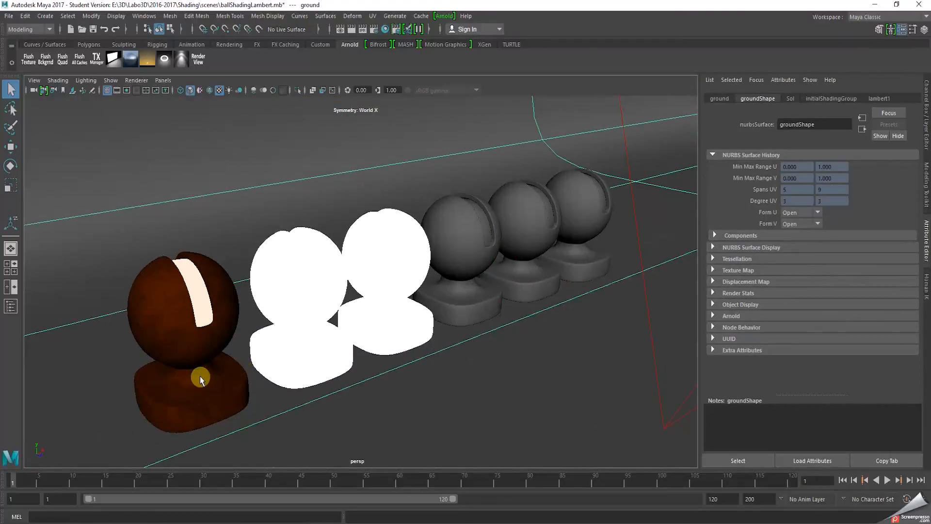
scroll(200, 376, up, 1)
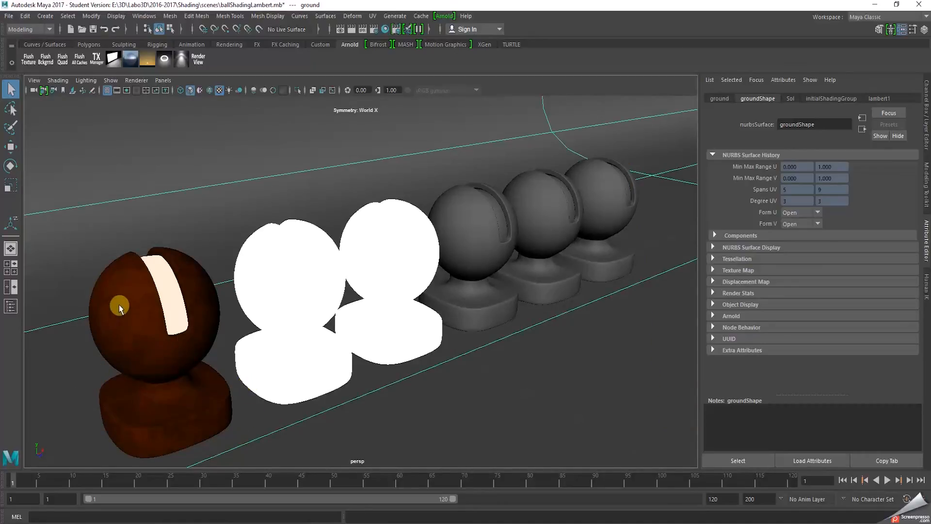
Select the earth-textured housing and review the UV mapping commands available for it
click(171, 398)
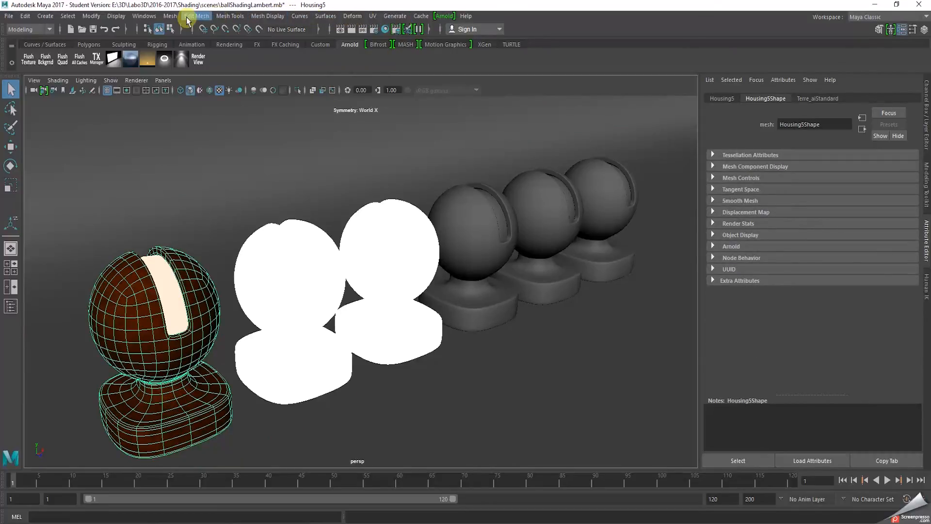
click(372, 16)
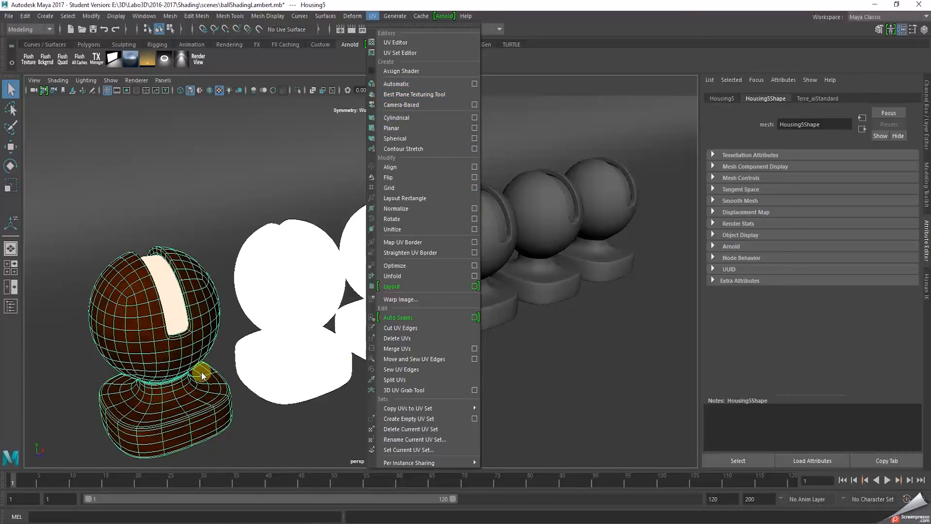
click(281, 439)
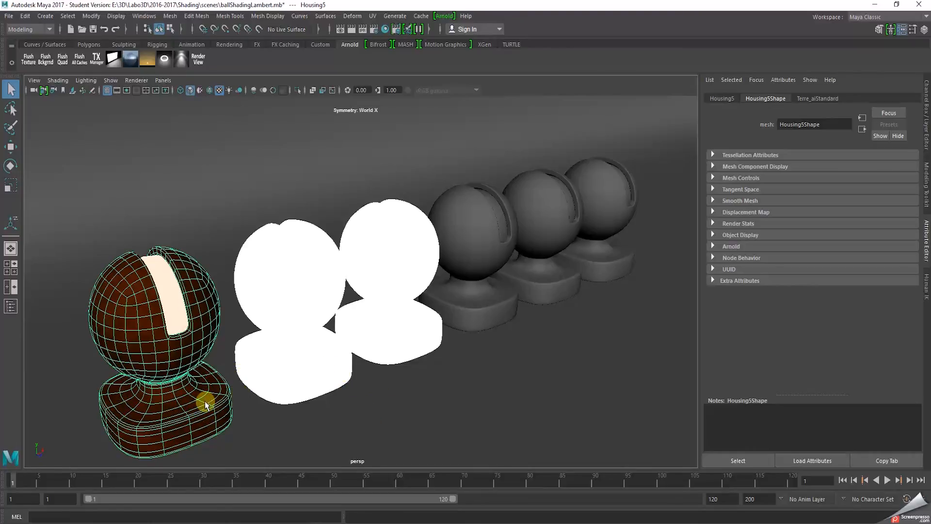
click(373, 16)
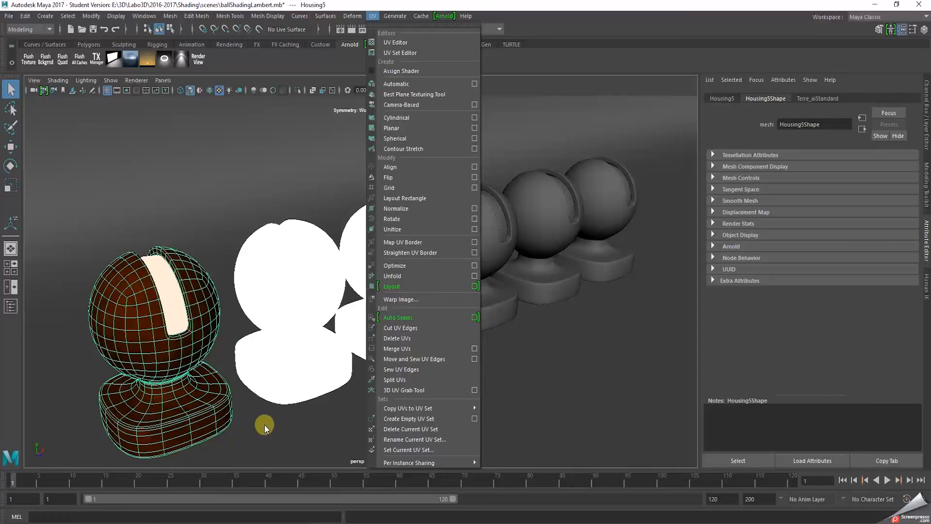
click(278, 432)
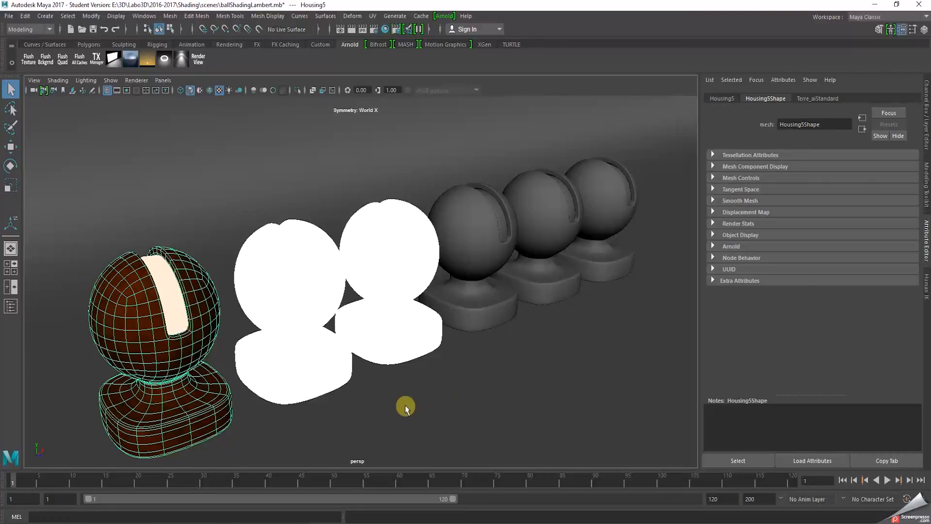
Inspect the three grey shading balls at the far end of the row one after another
click(470, 250)
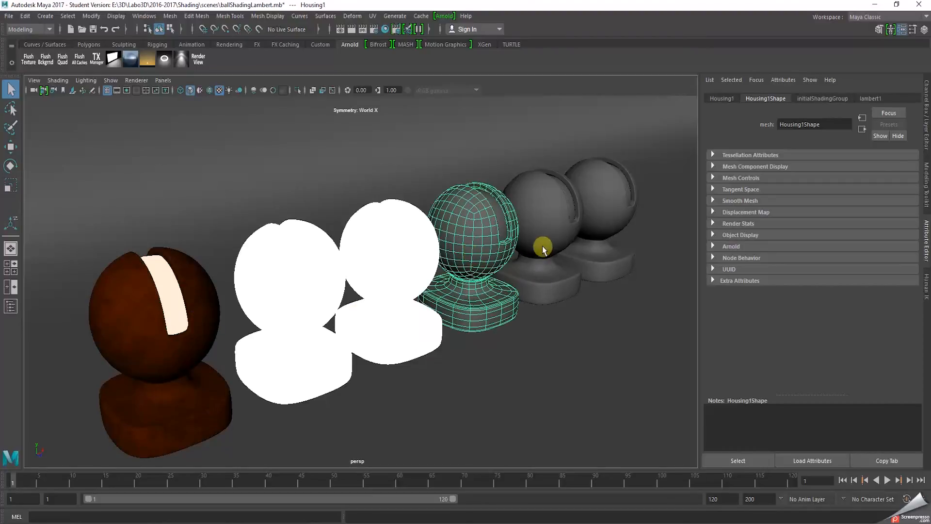
click(557, 233)
click(608, 204)
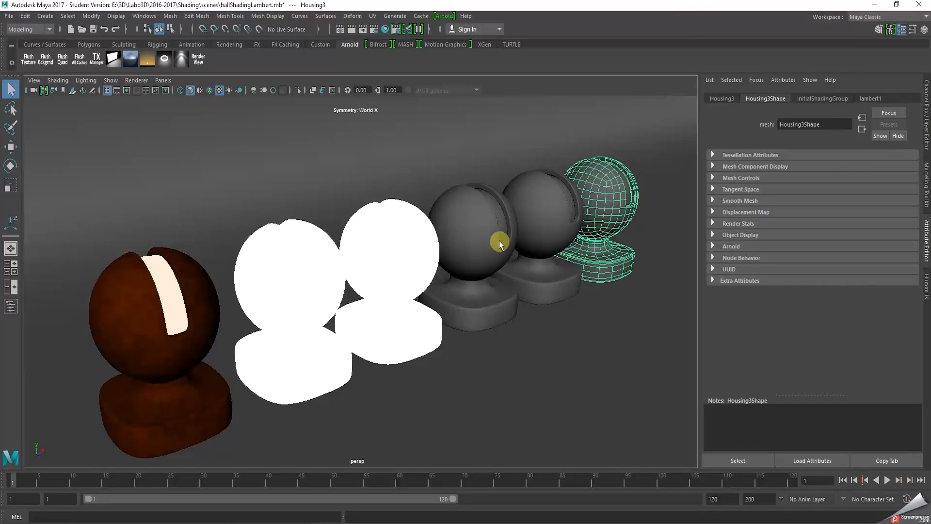
click(485, 233)
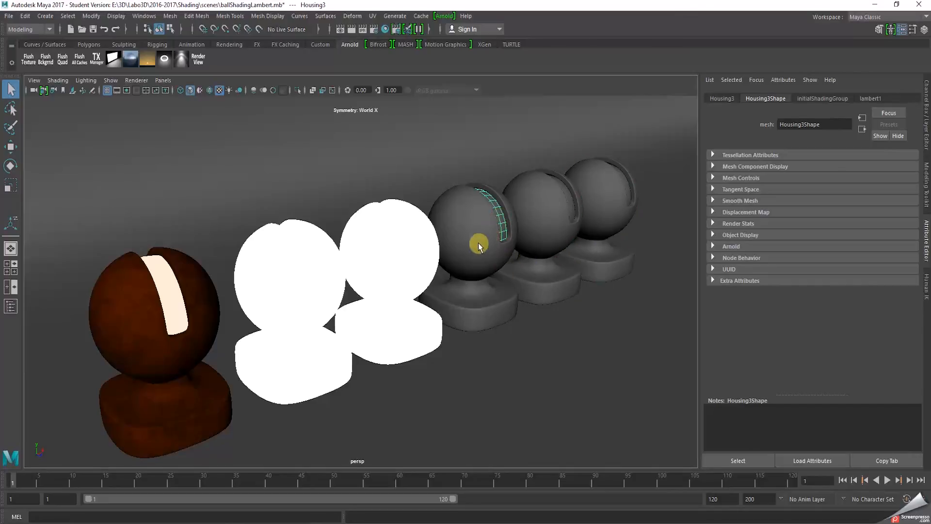
click(542, 217)
click(601, 202)
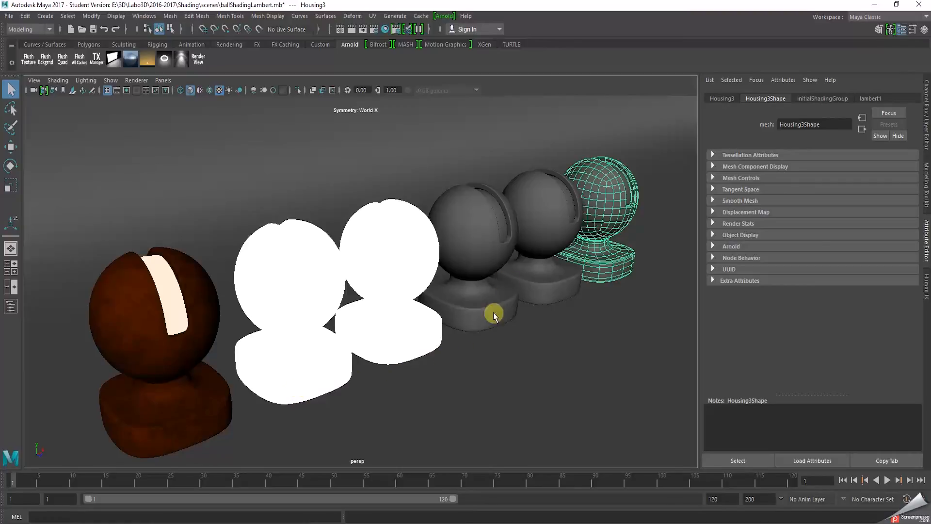
click(490, 290)
click(554, 229)
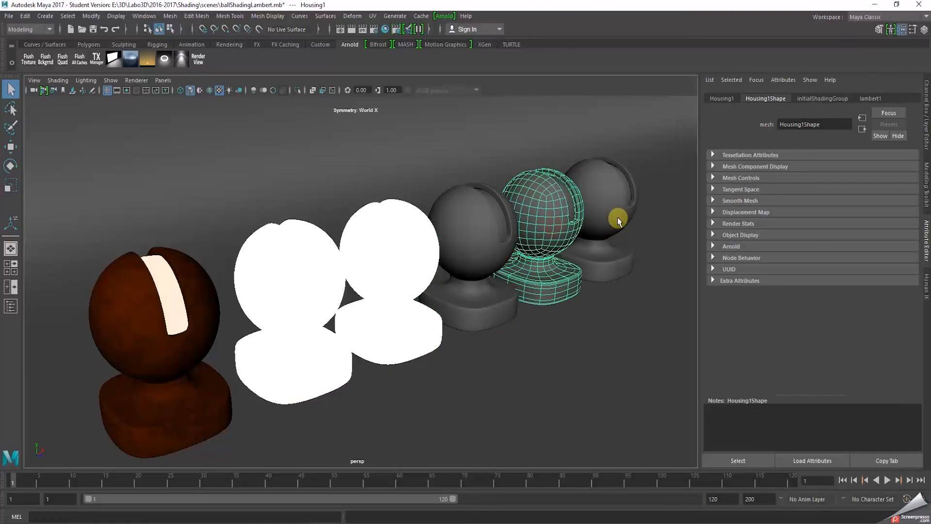
click(616, 214)
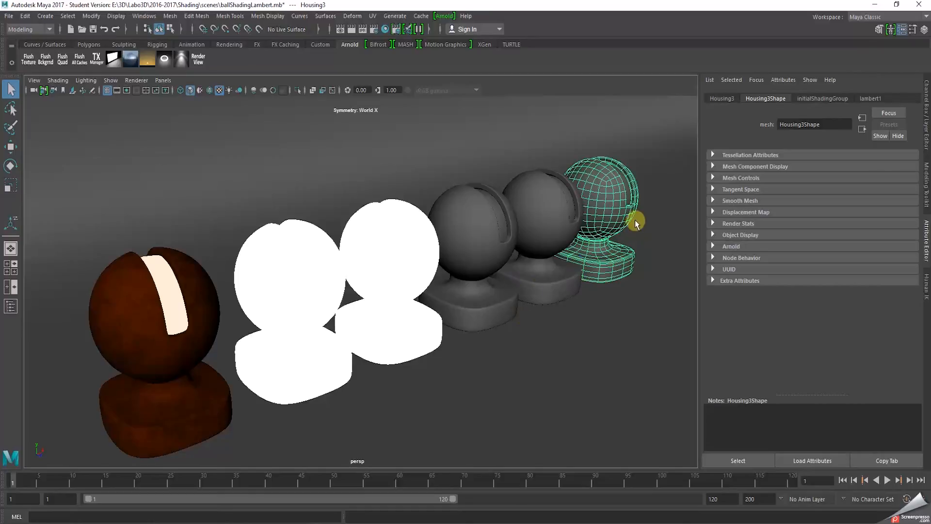